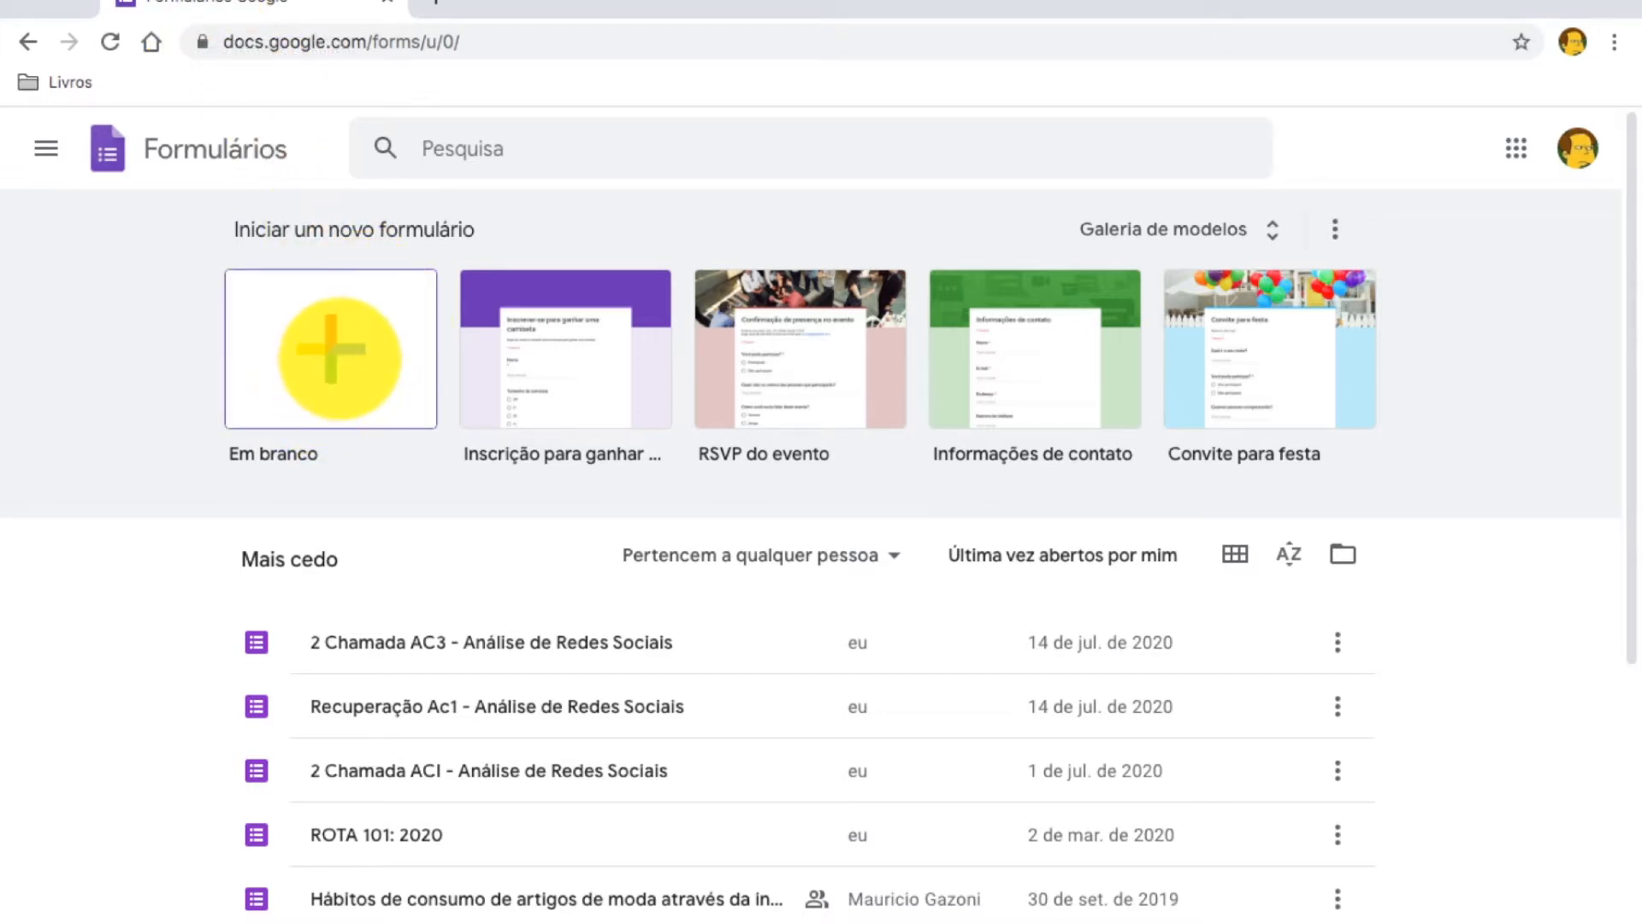
- Create a blank form and set the title in its header to "Prova 1"
click(339, 359)
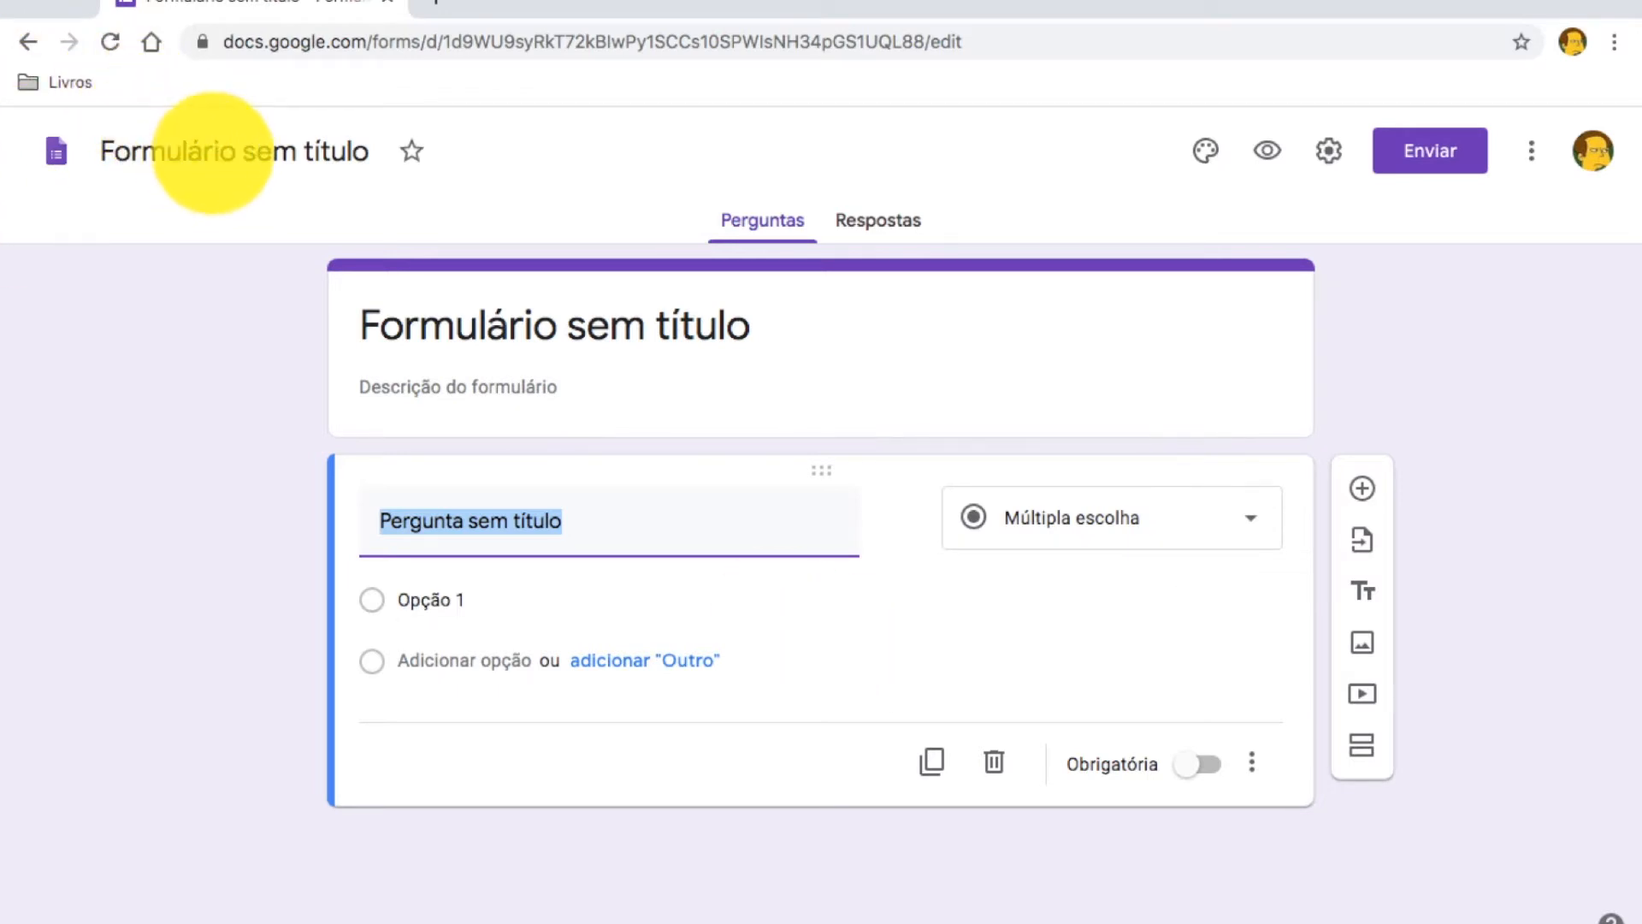
click(212, 152)
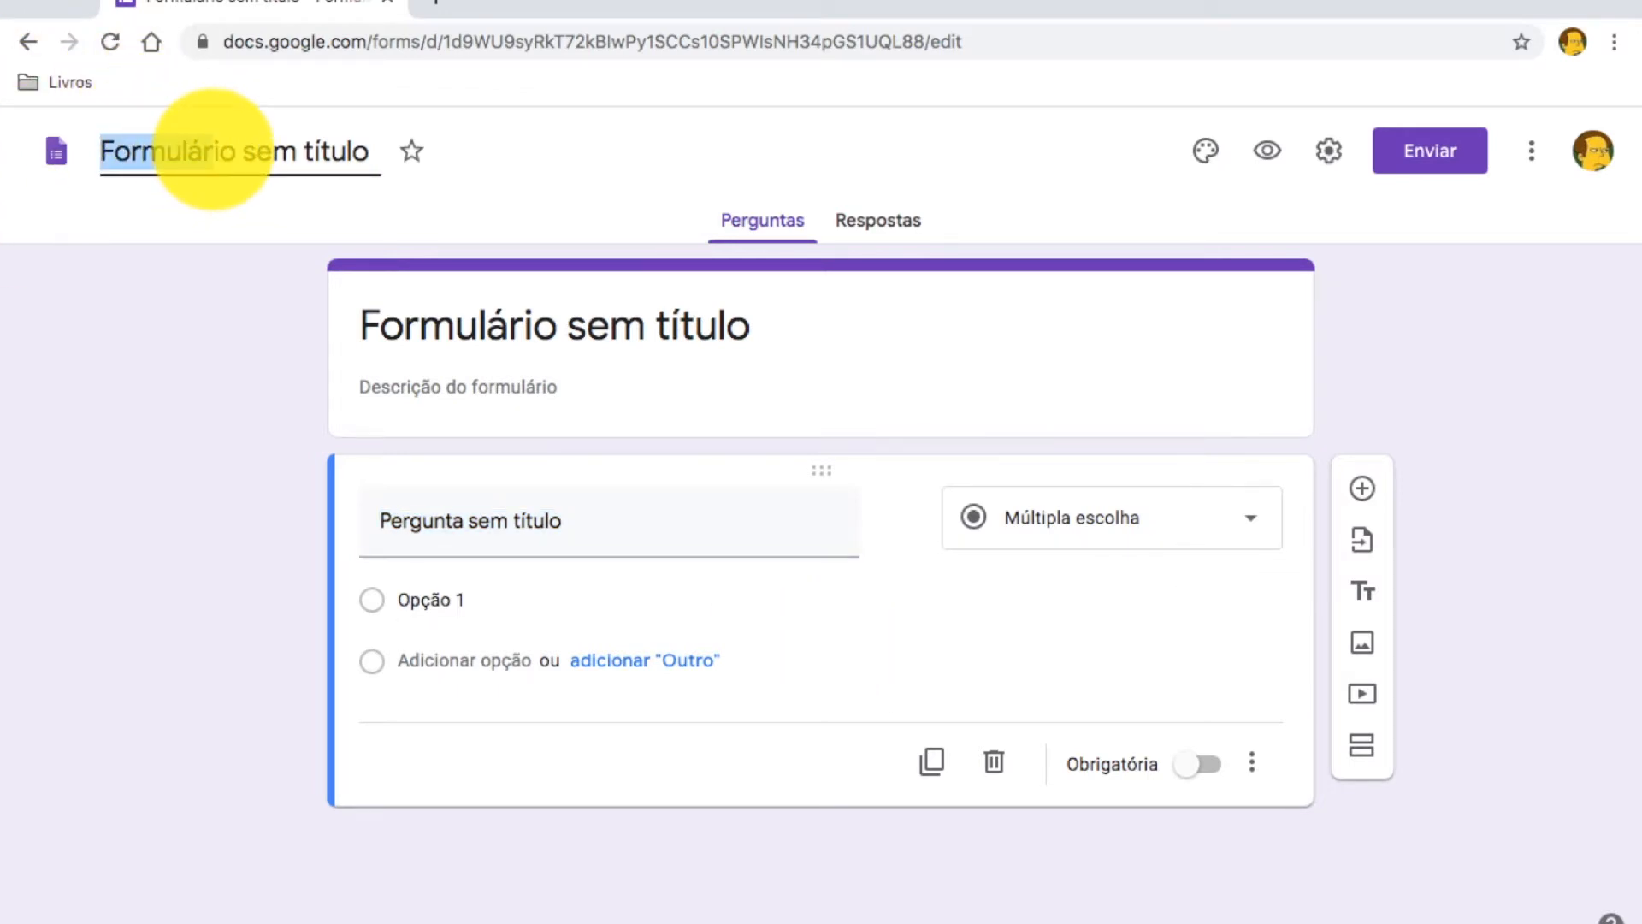
text(Pro)
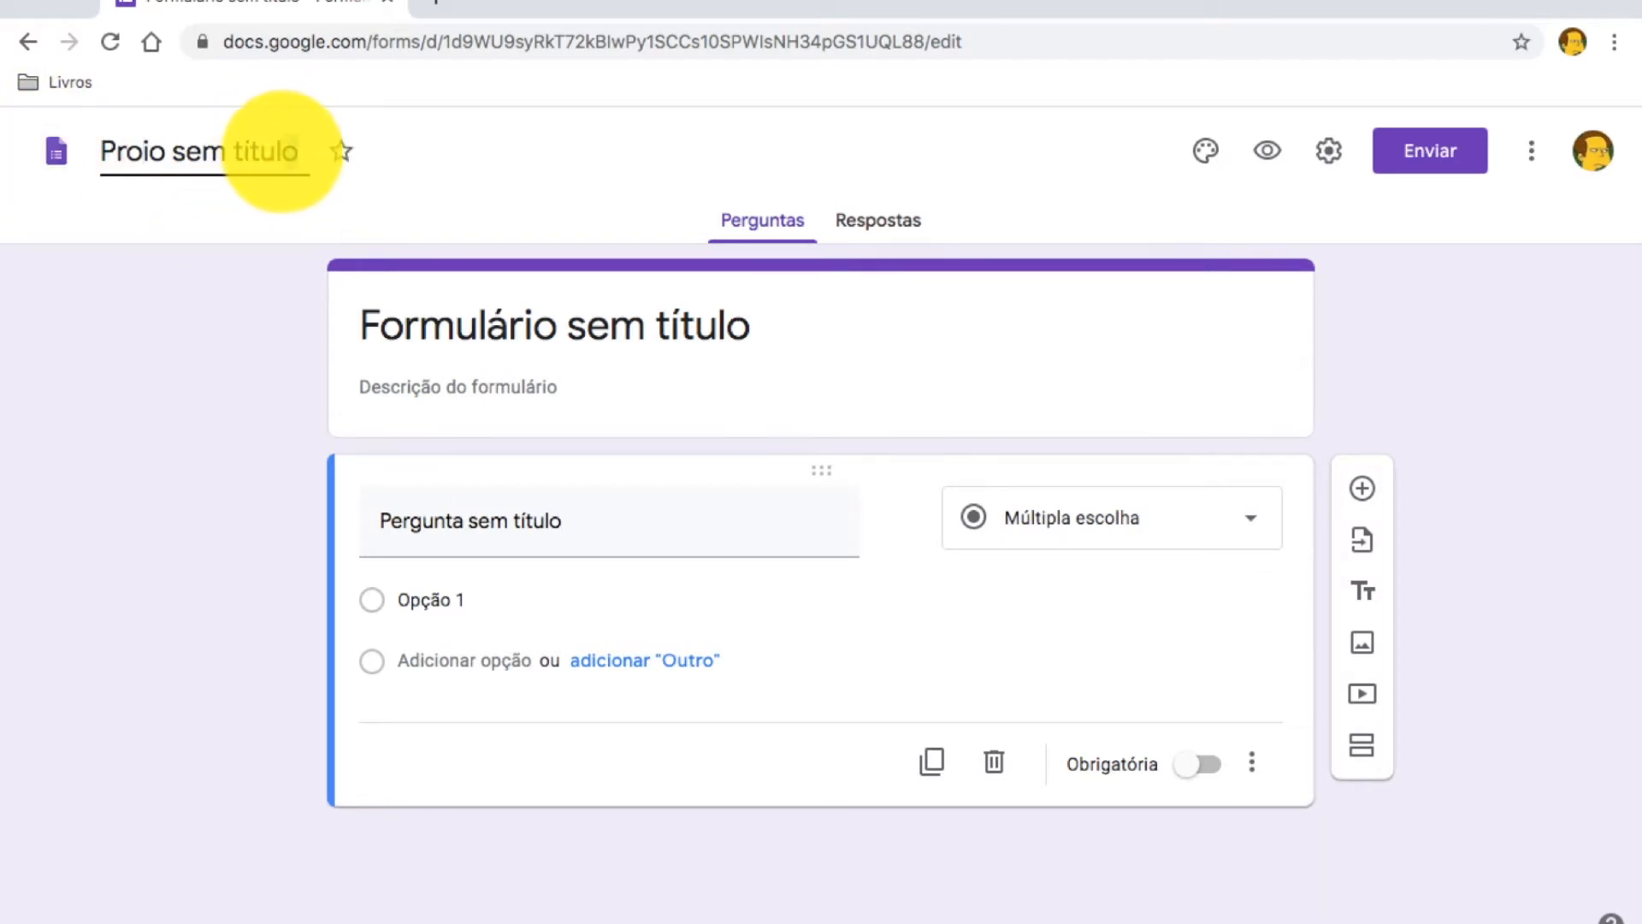
drag(276, 152, 423, 283)
click(470, 342)
triple_click(476, 325)
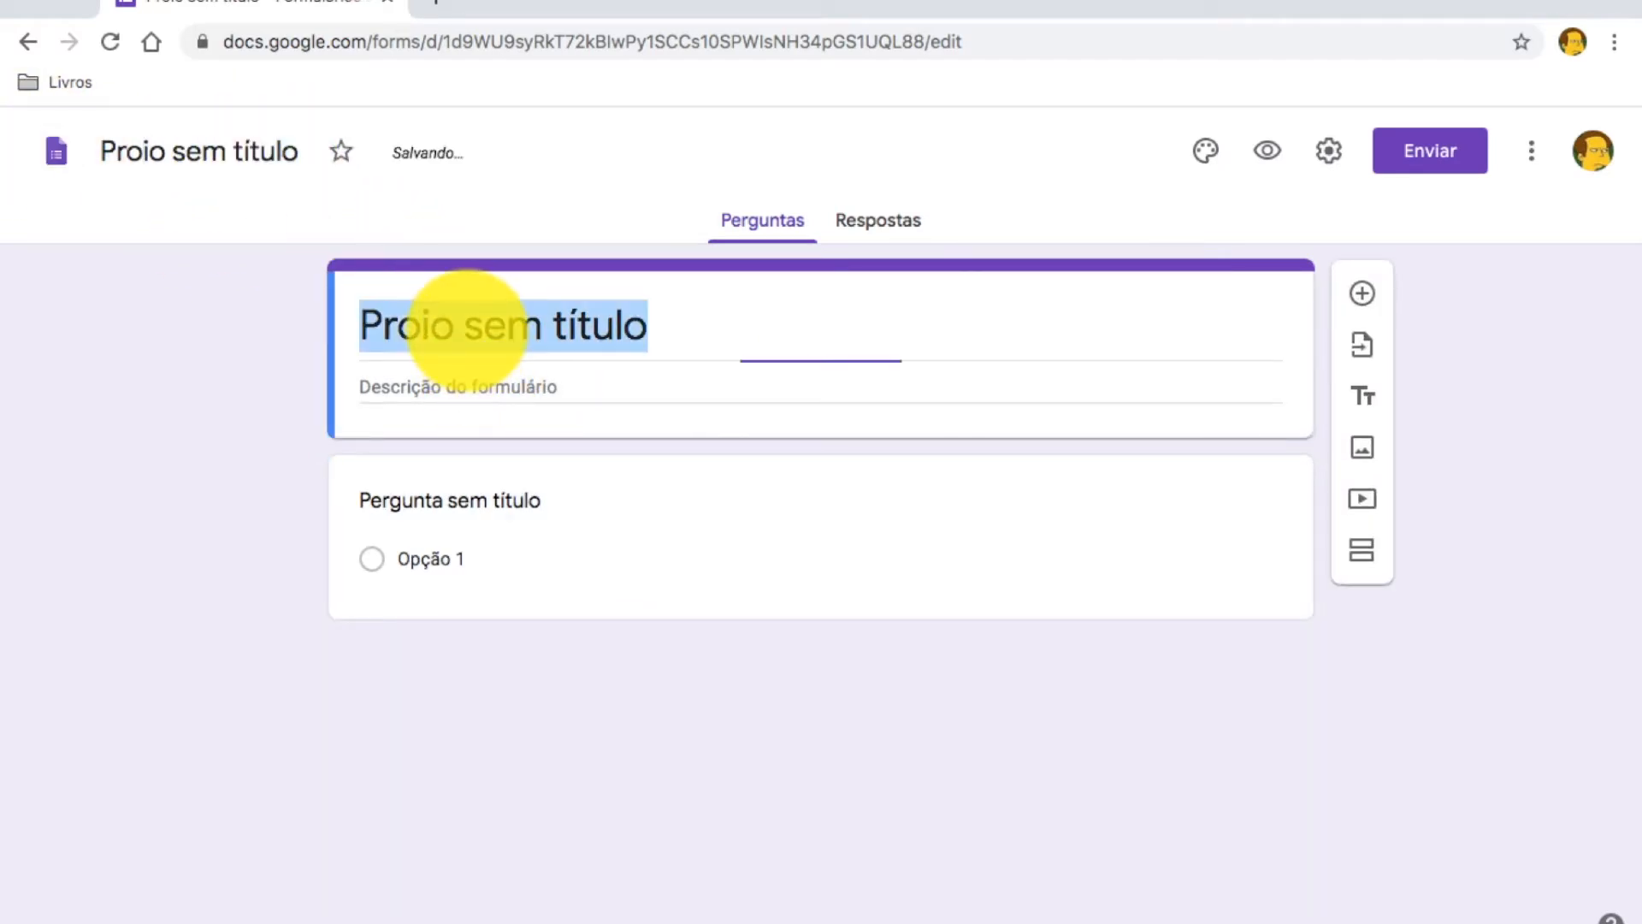
text(Prova 1)
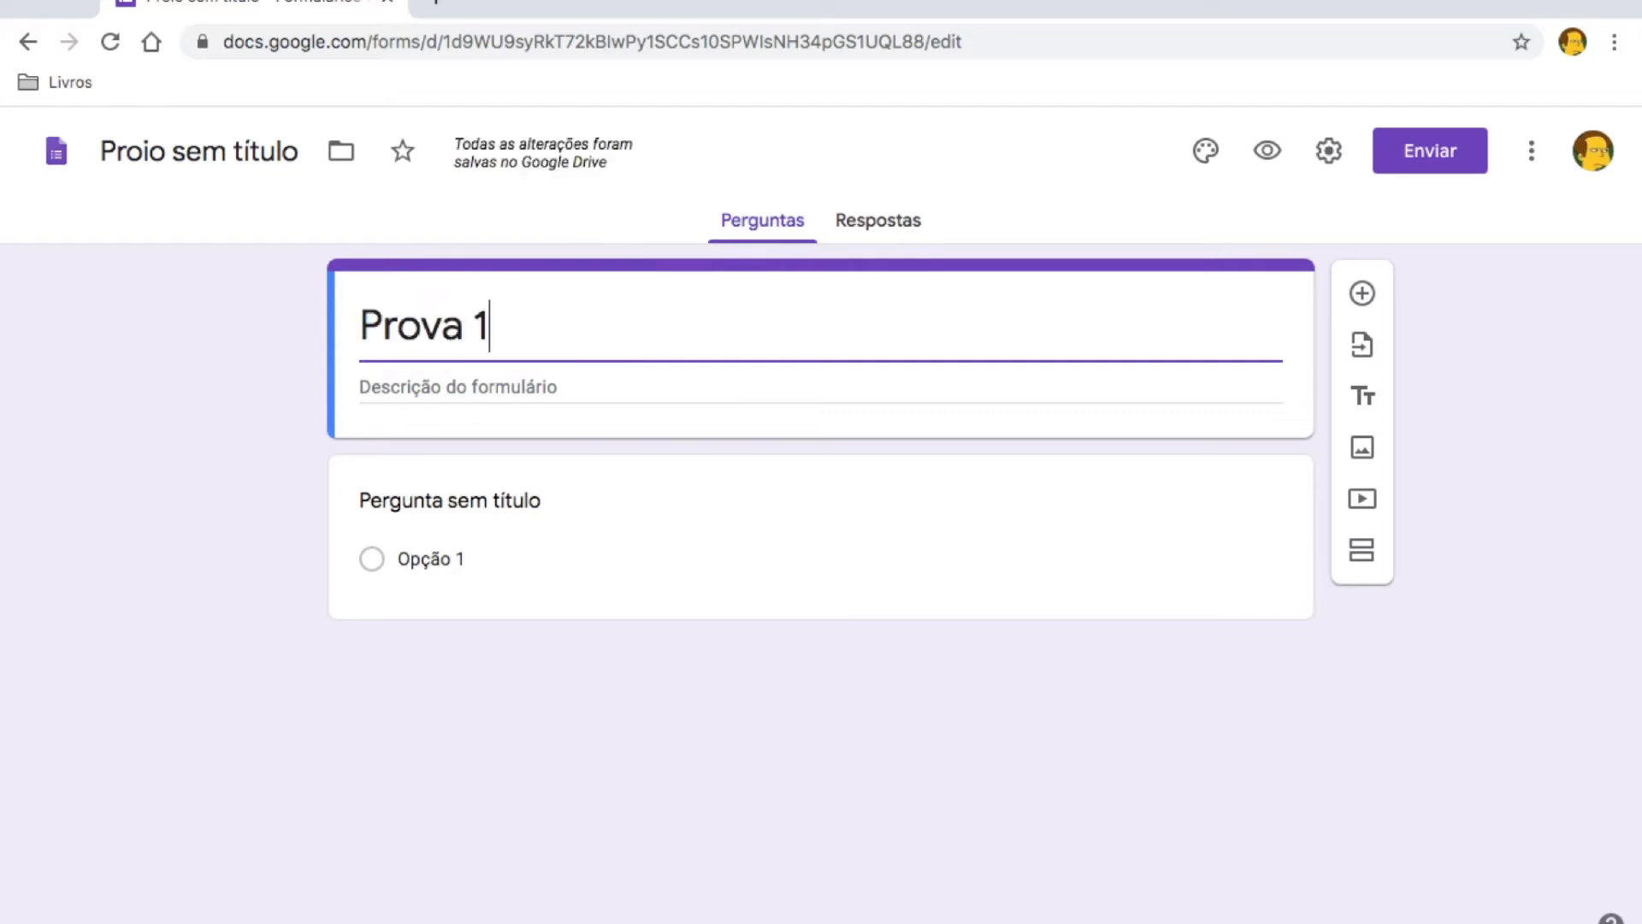
click(532, 383)
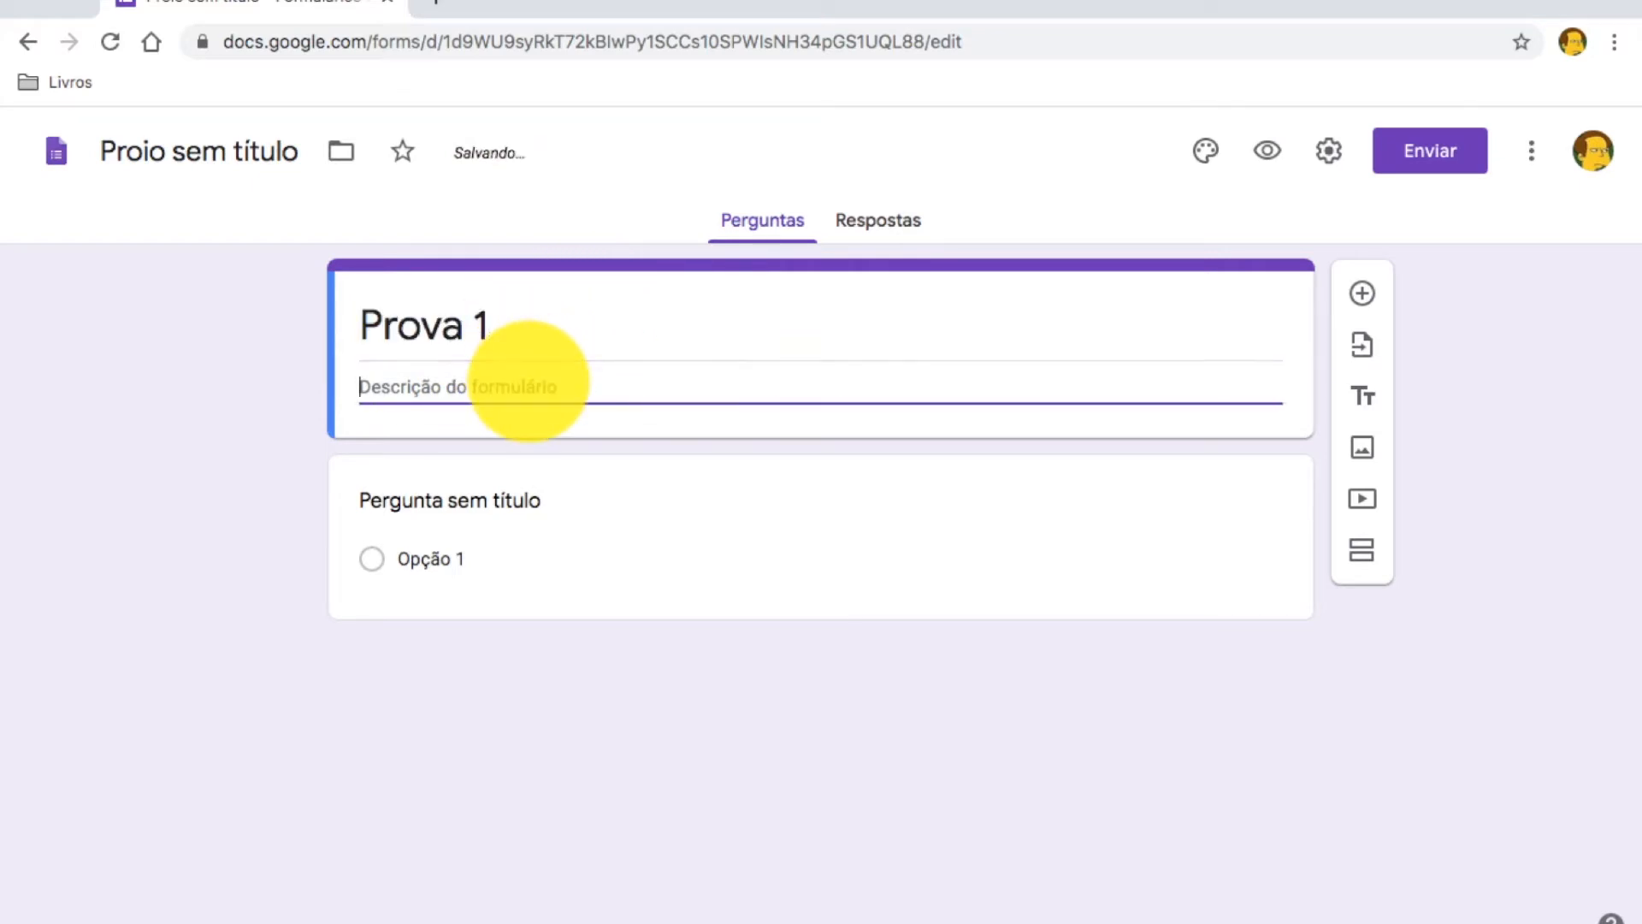
click(274, 167)
click(543, 385)
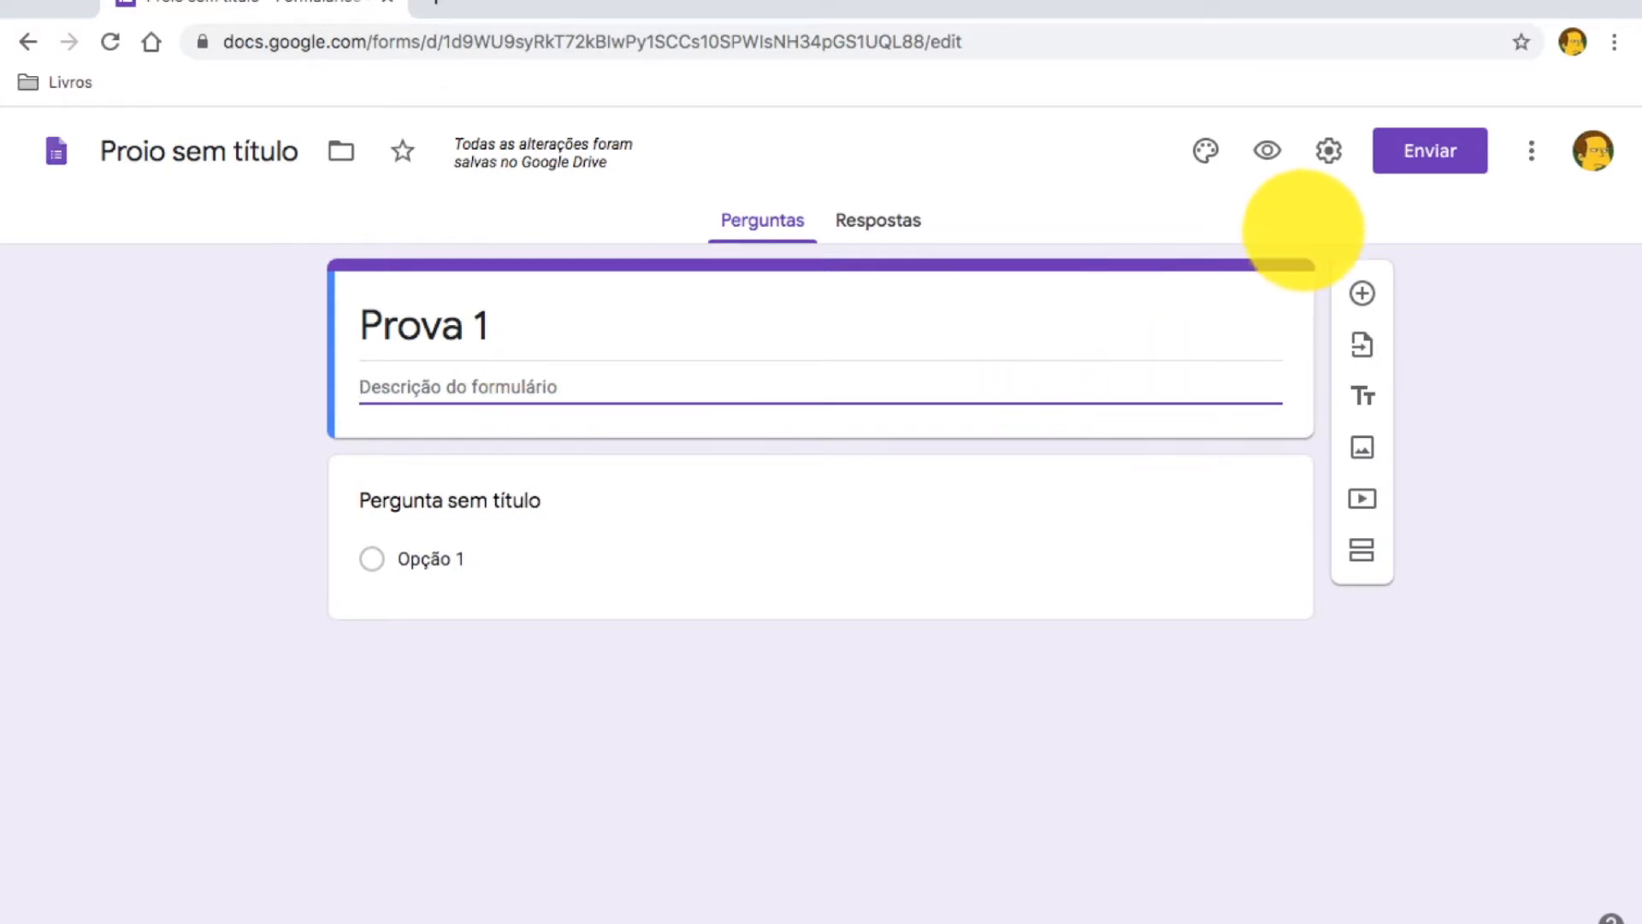
- Turn the form into a quiz in its settings and release grades "Posteriormente, depois da revisão manual"
click(1328, 153)
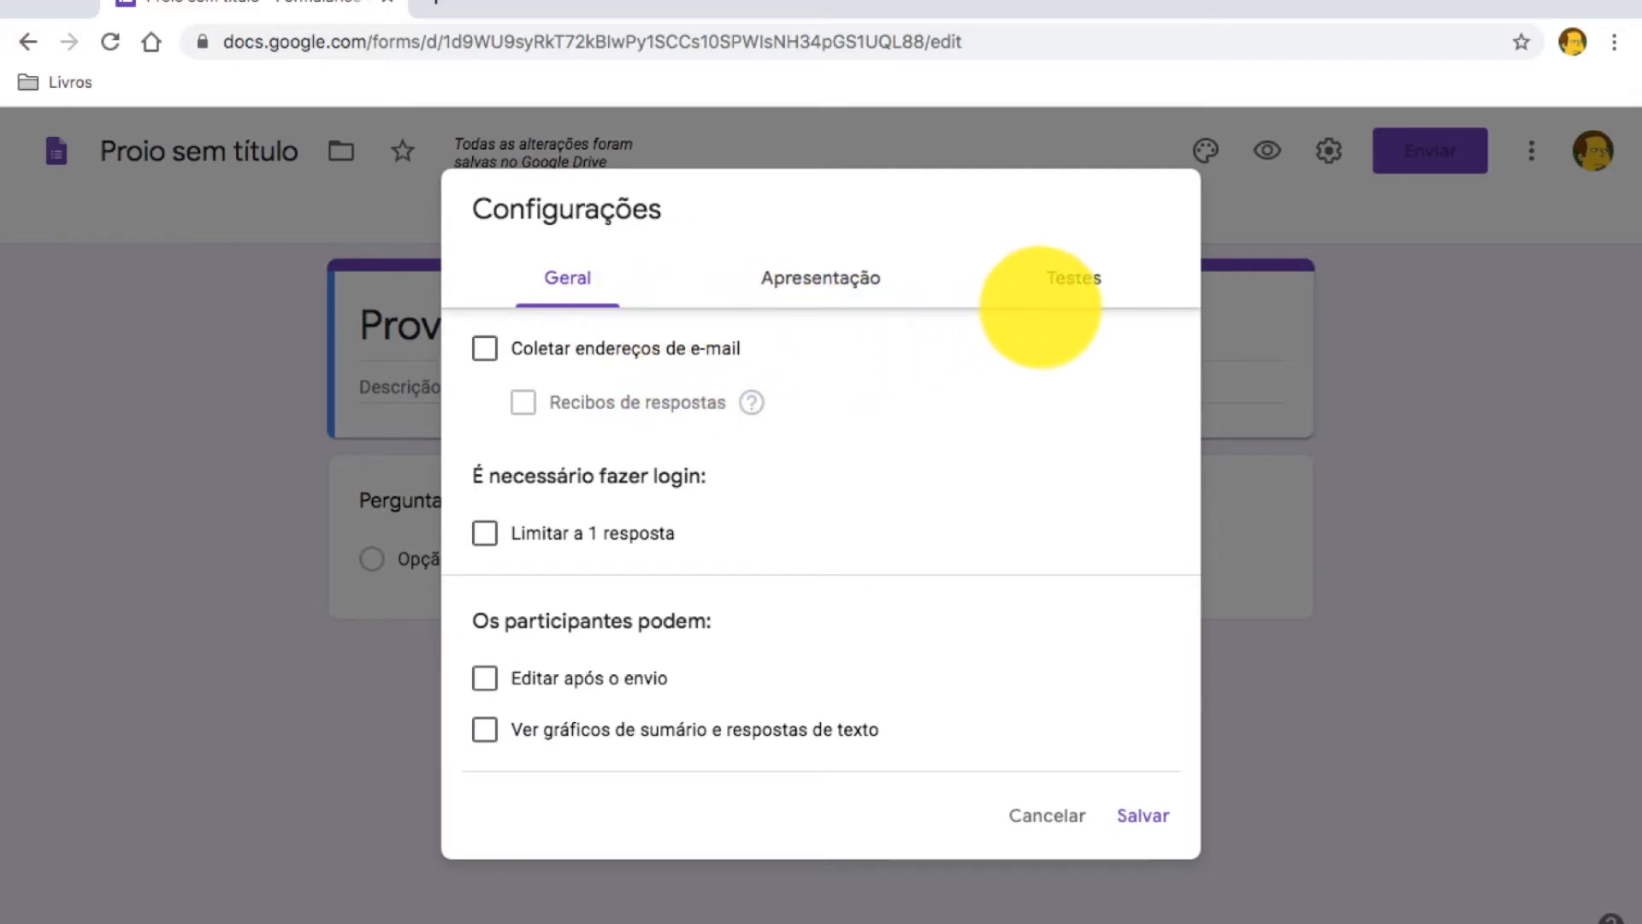
click(1064, 278)
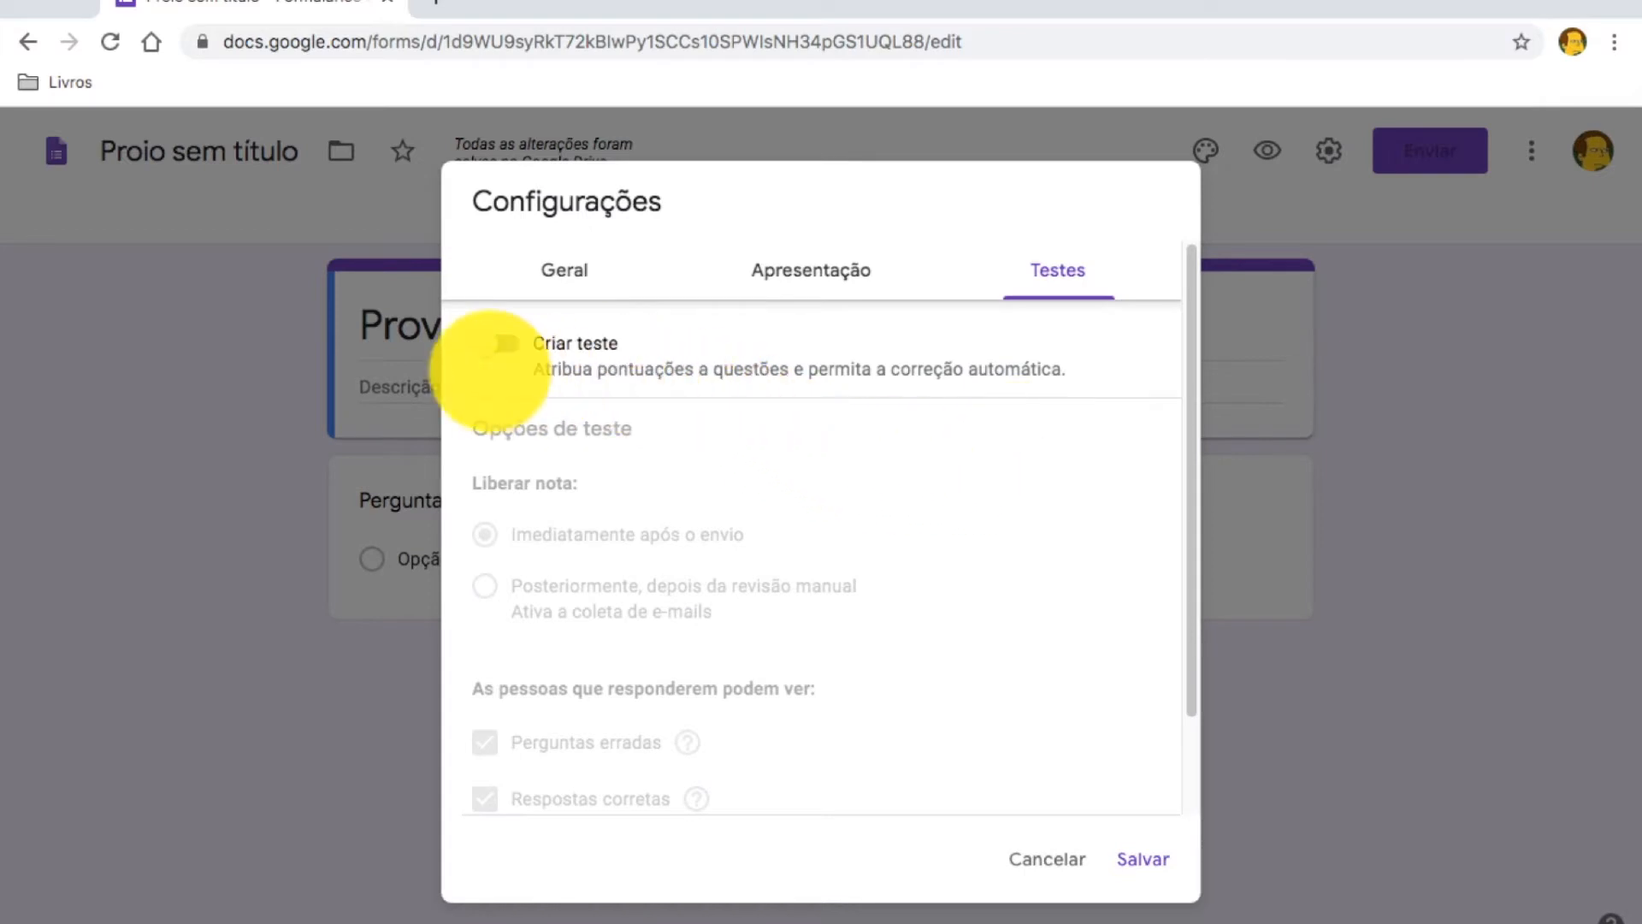
click(496, 344)
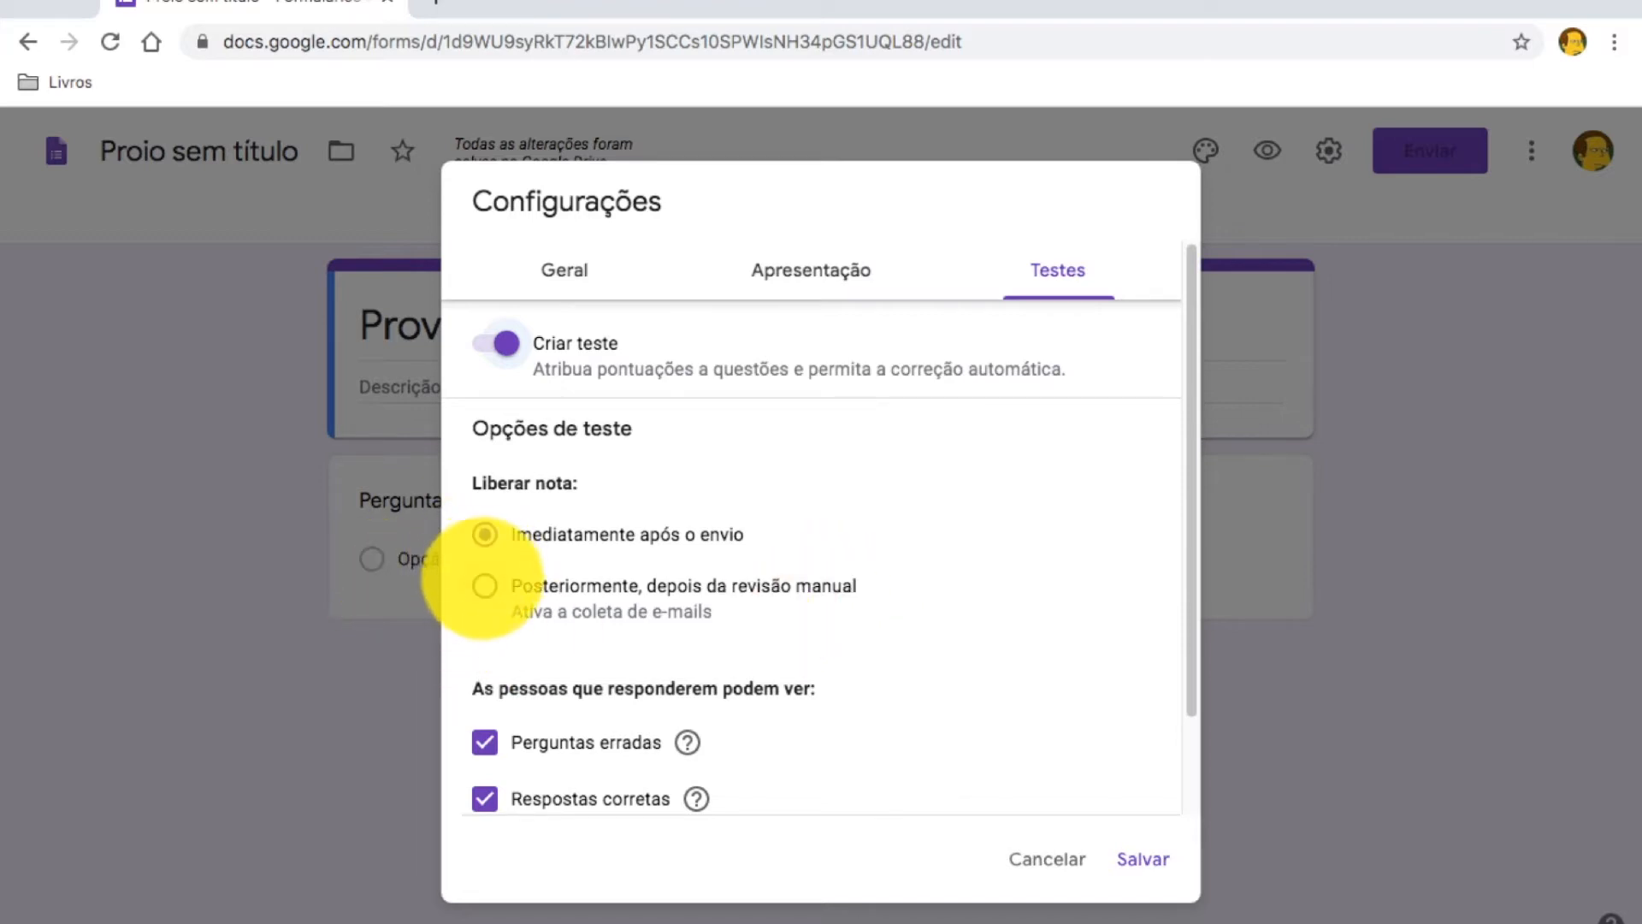
click(487, 585)
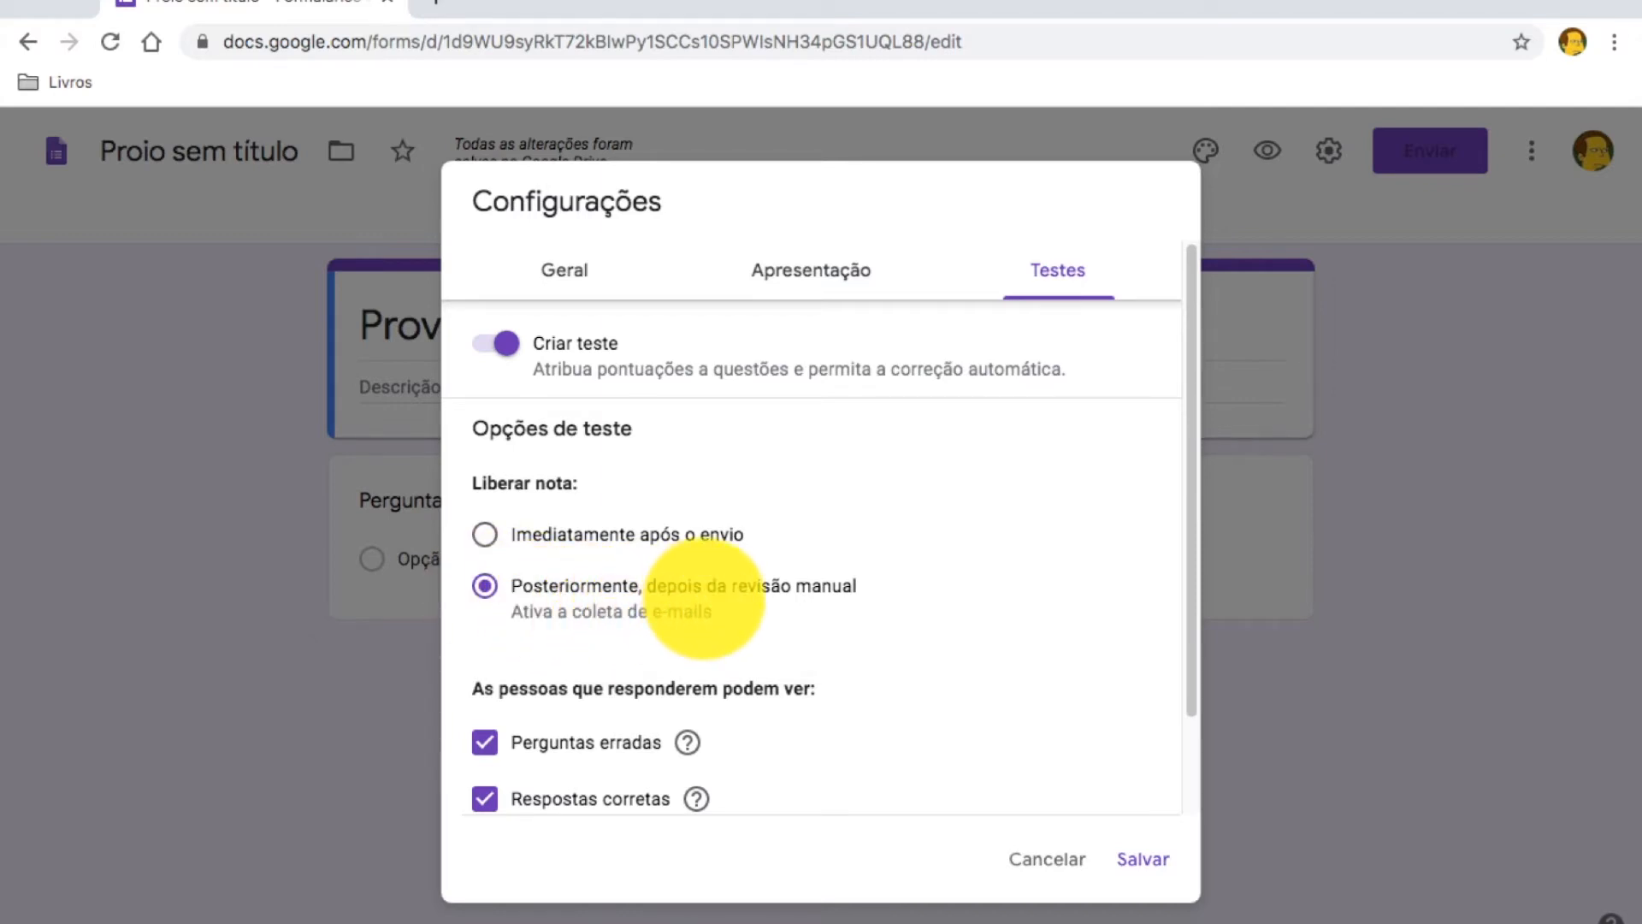
scroll(667, 658, down, 1)
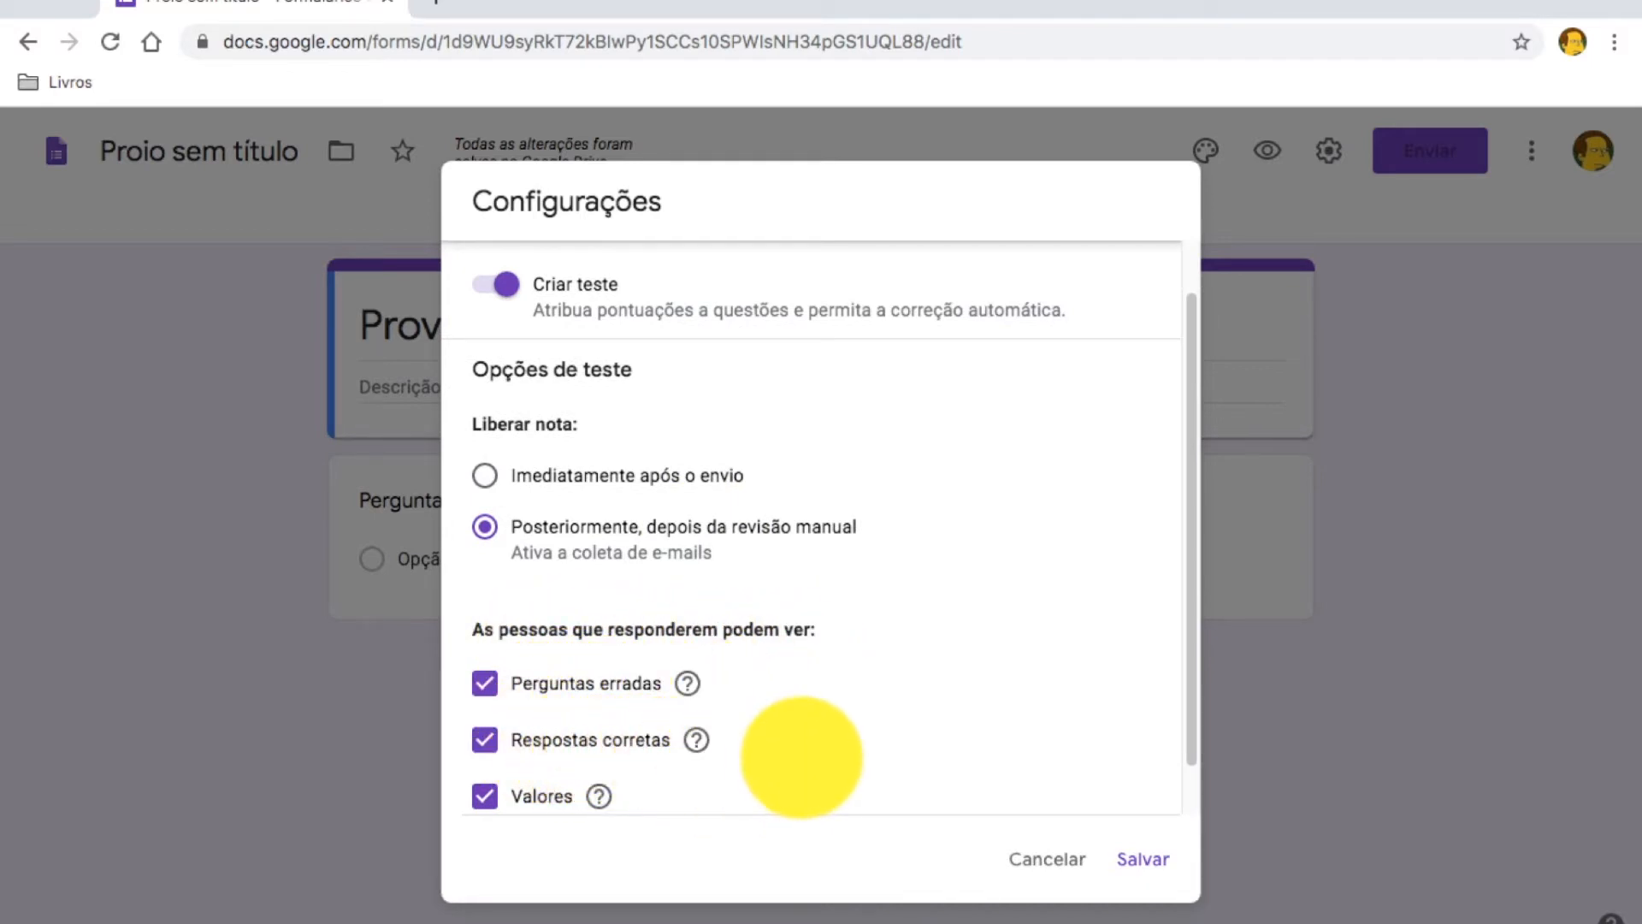
scroll(770, 752, down, 1)
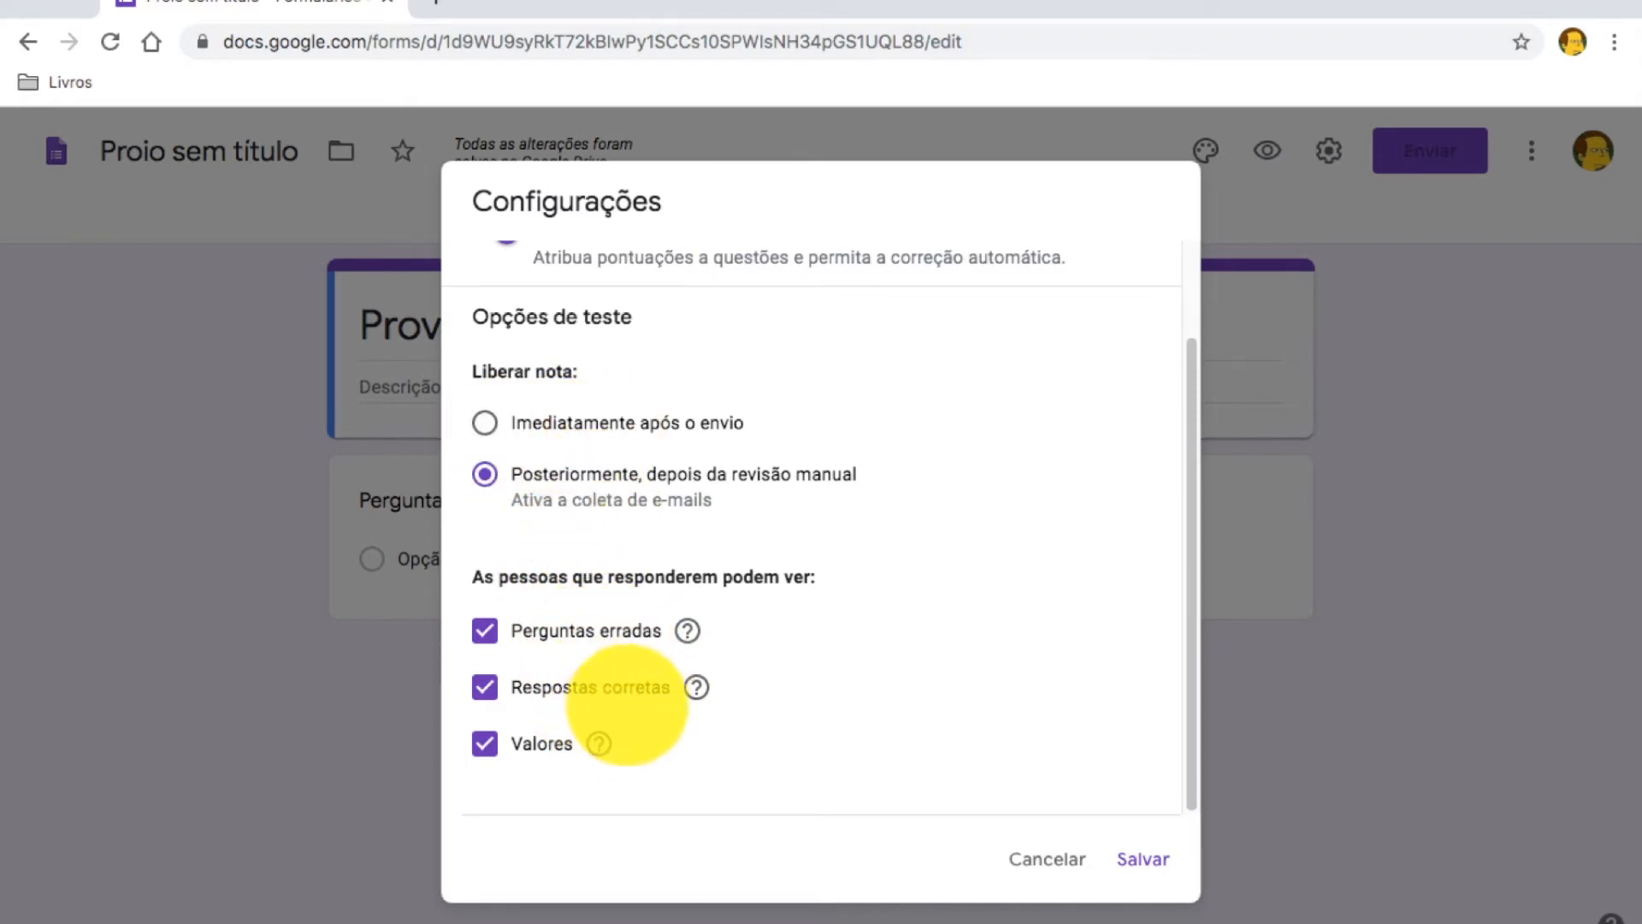
scroll(761, 667, up, 2)
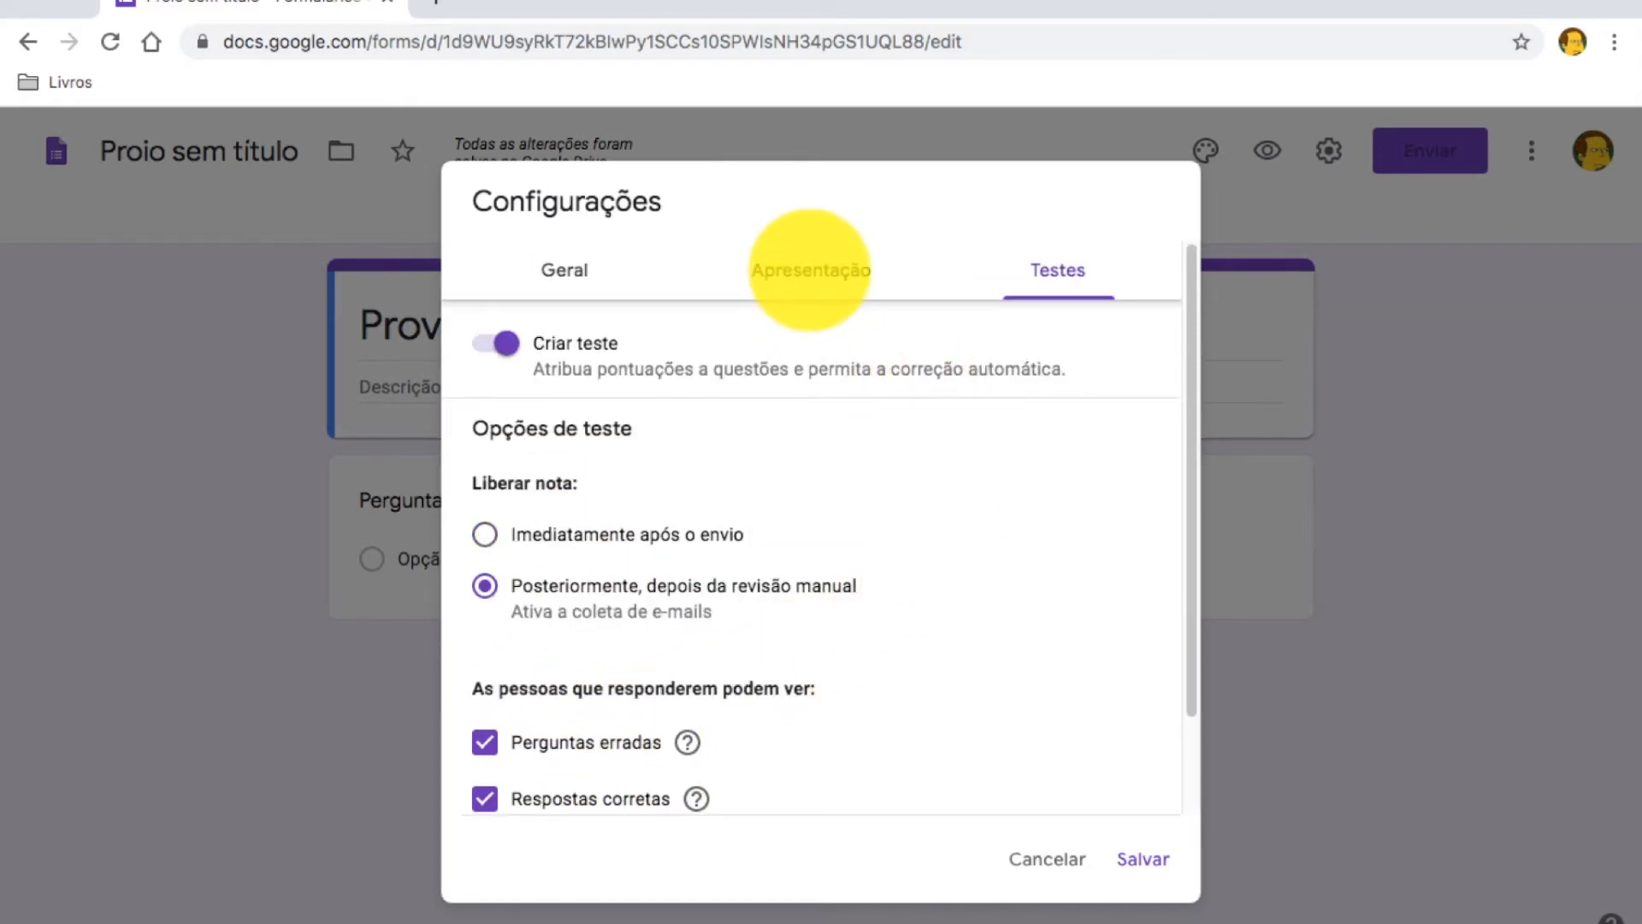
- In the presentation settings, enable the progress bar and question shuffling, and disable the link for submitting another response
click(810, 269)
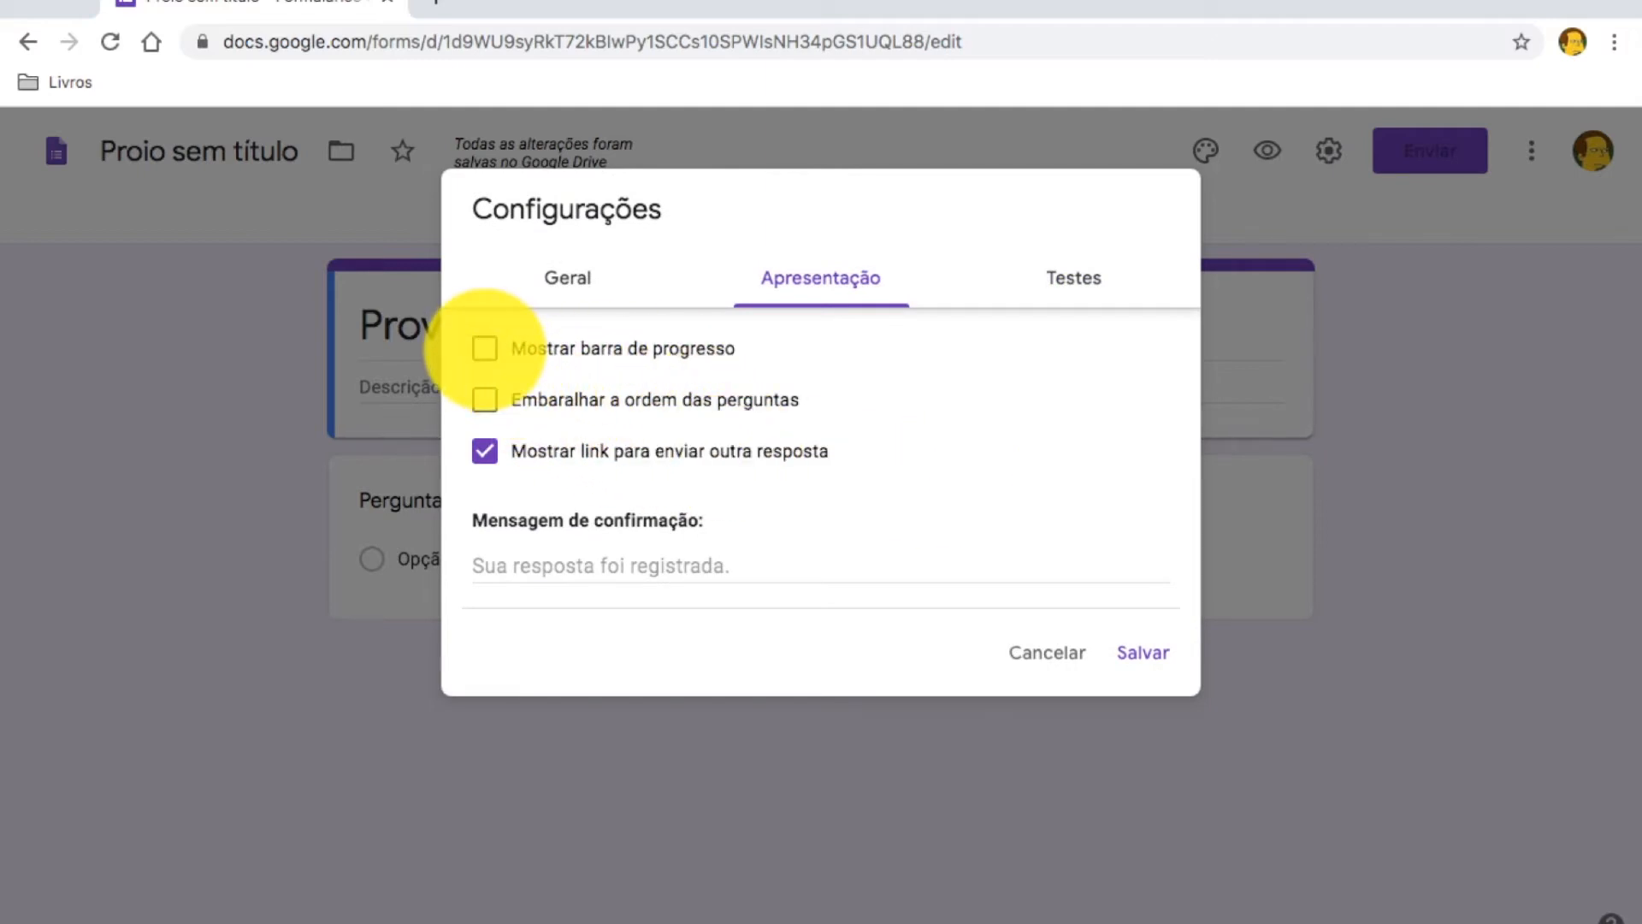
click(484, 348)
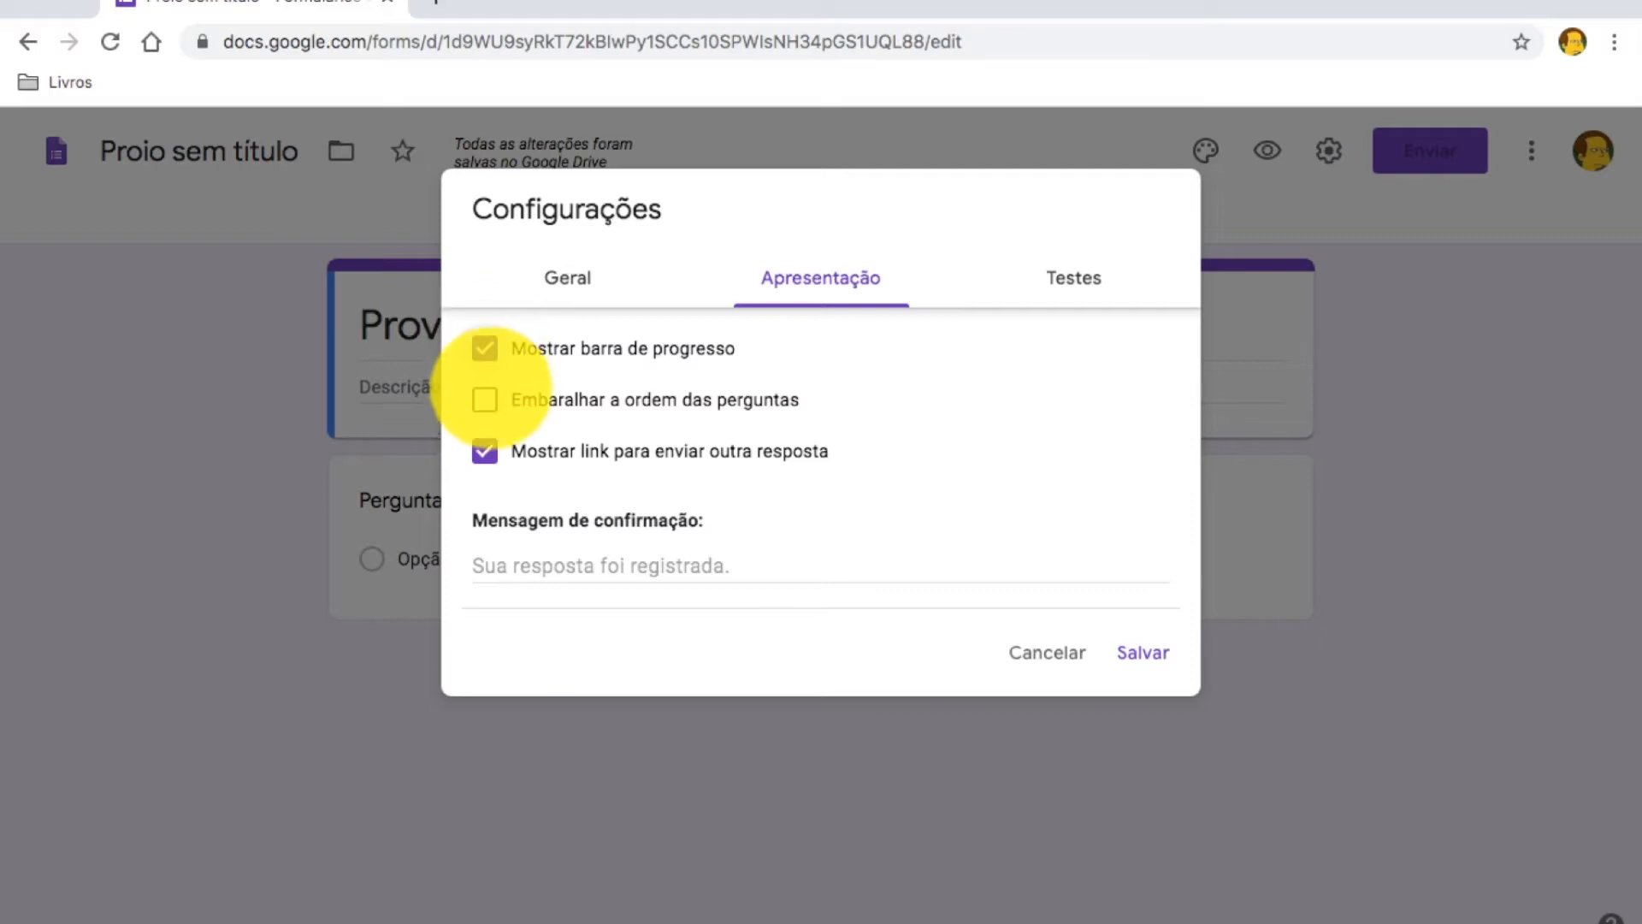
click(485, 399)
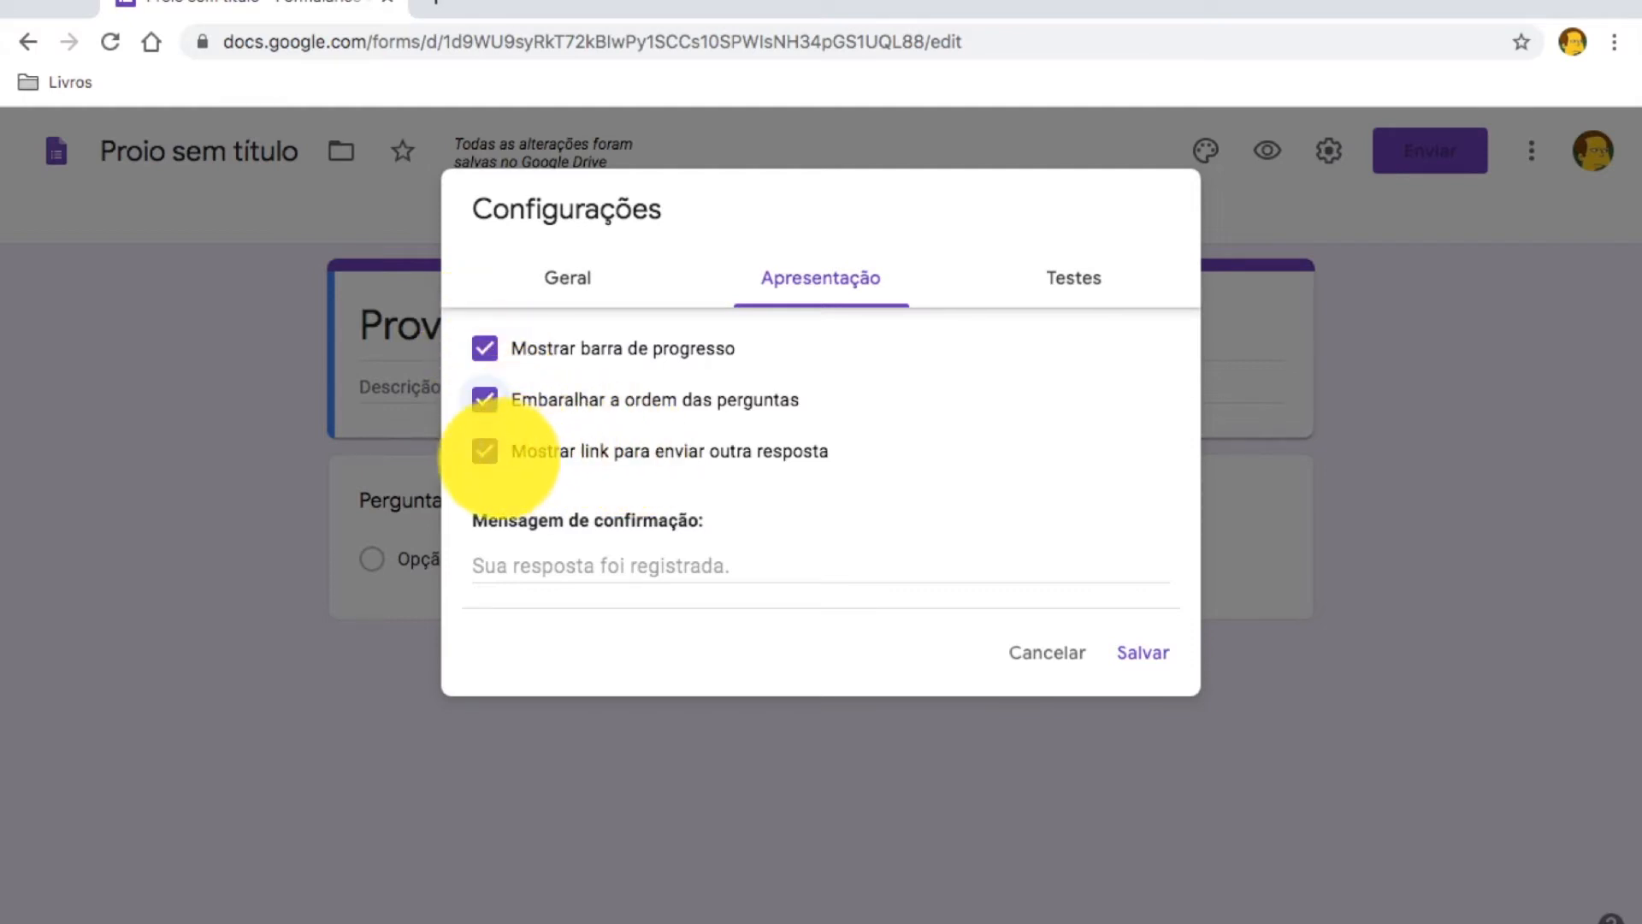
click(485, 450)
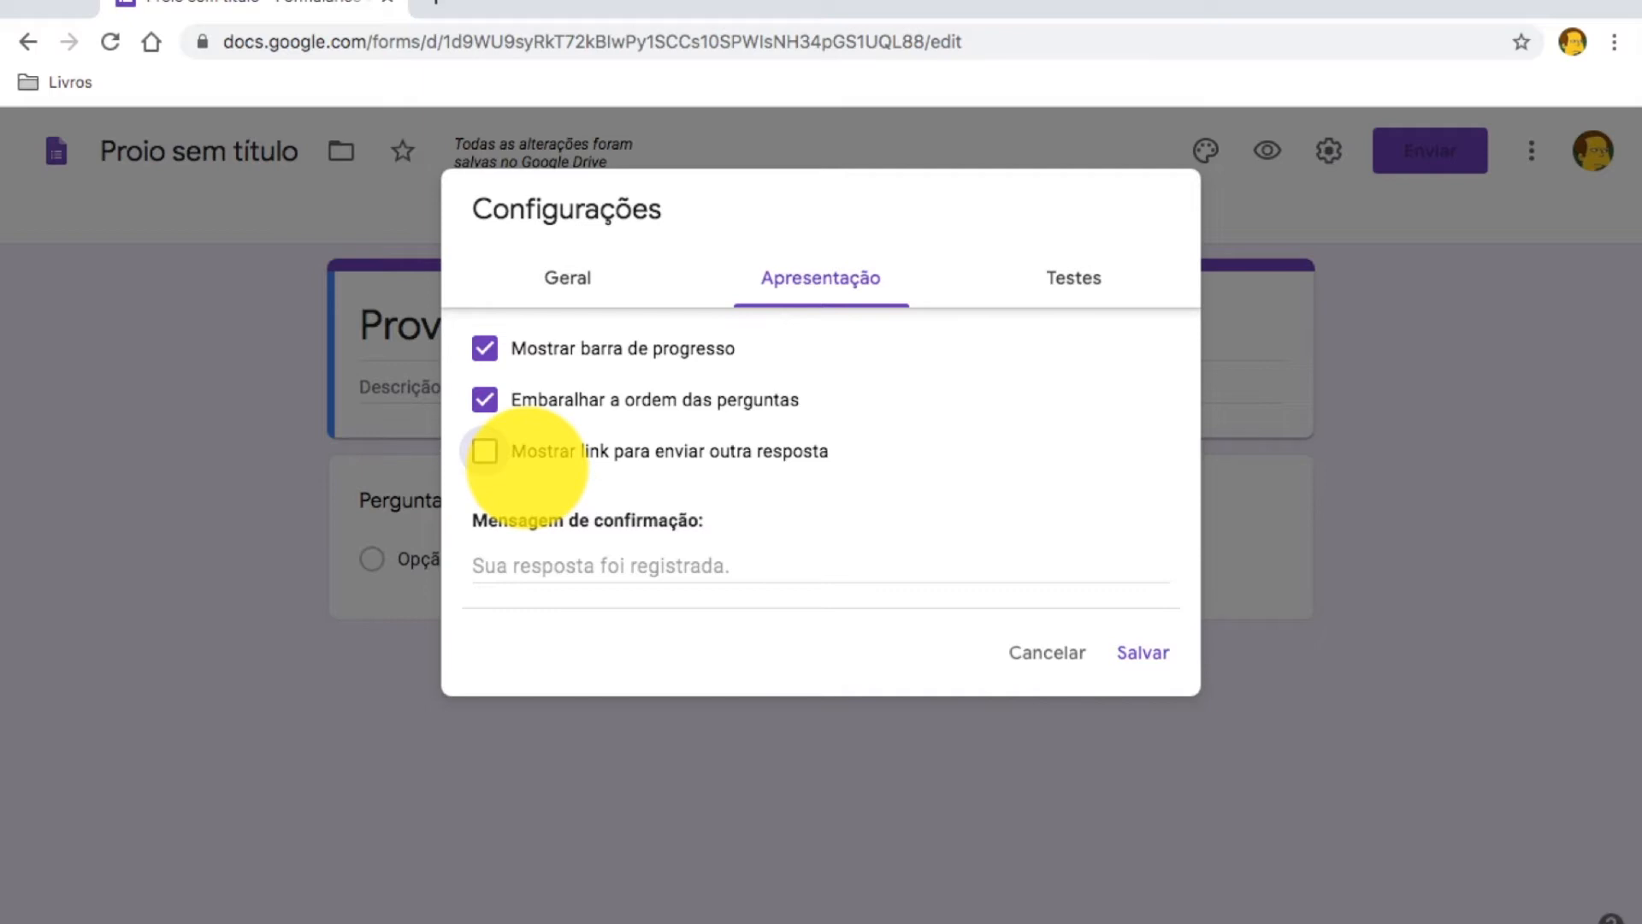
- Enable response receipts in the general settings and have them sent always ("Sempre")
click(560, 272)
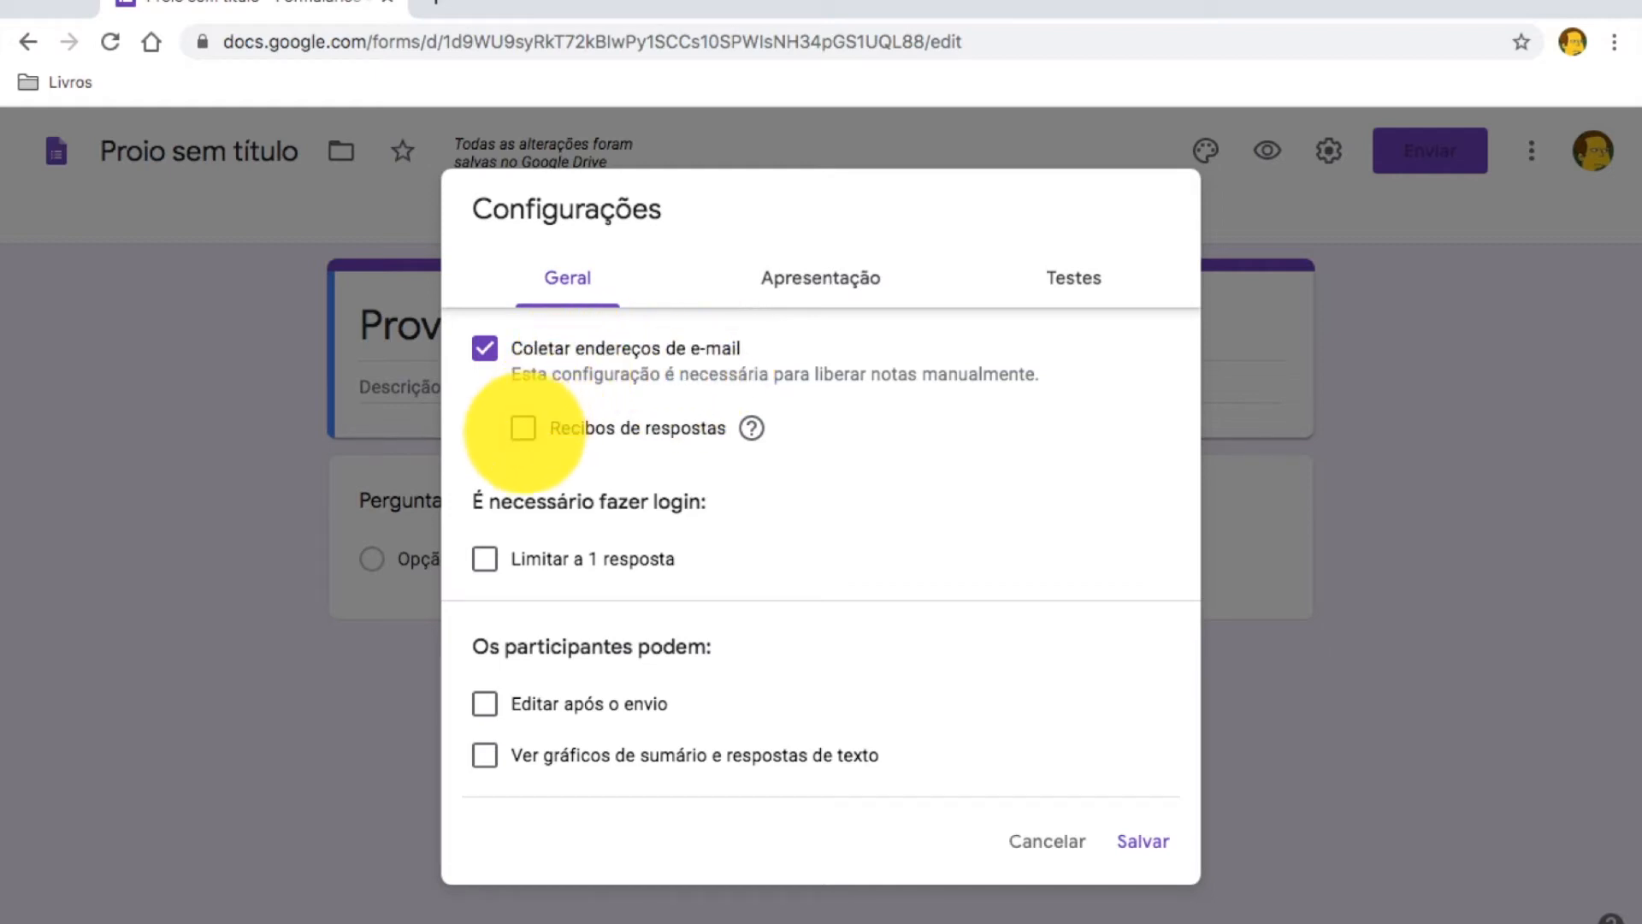
click(523, 428)
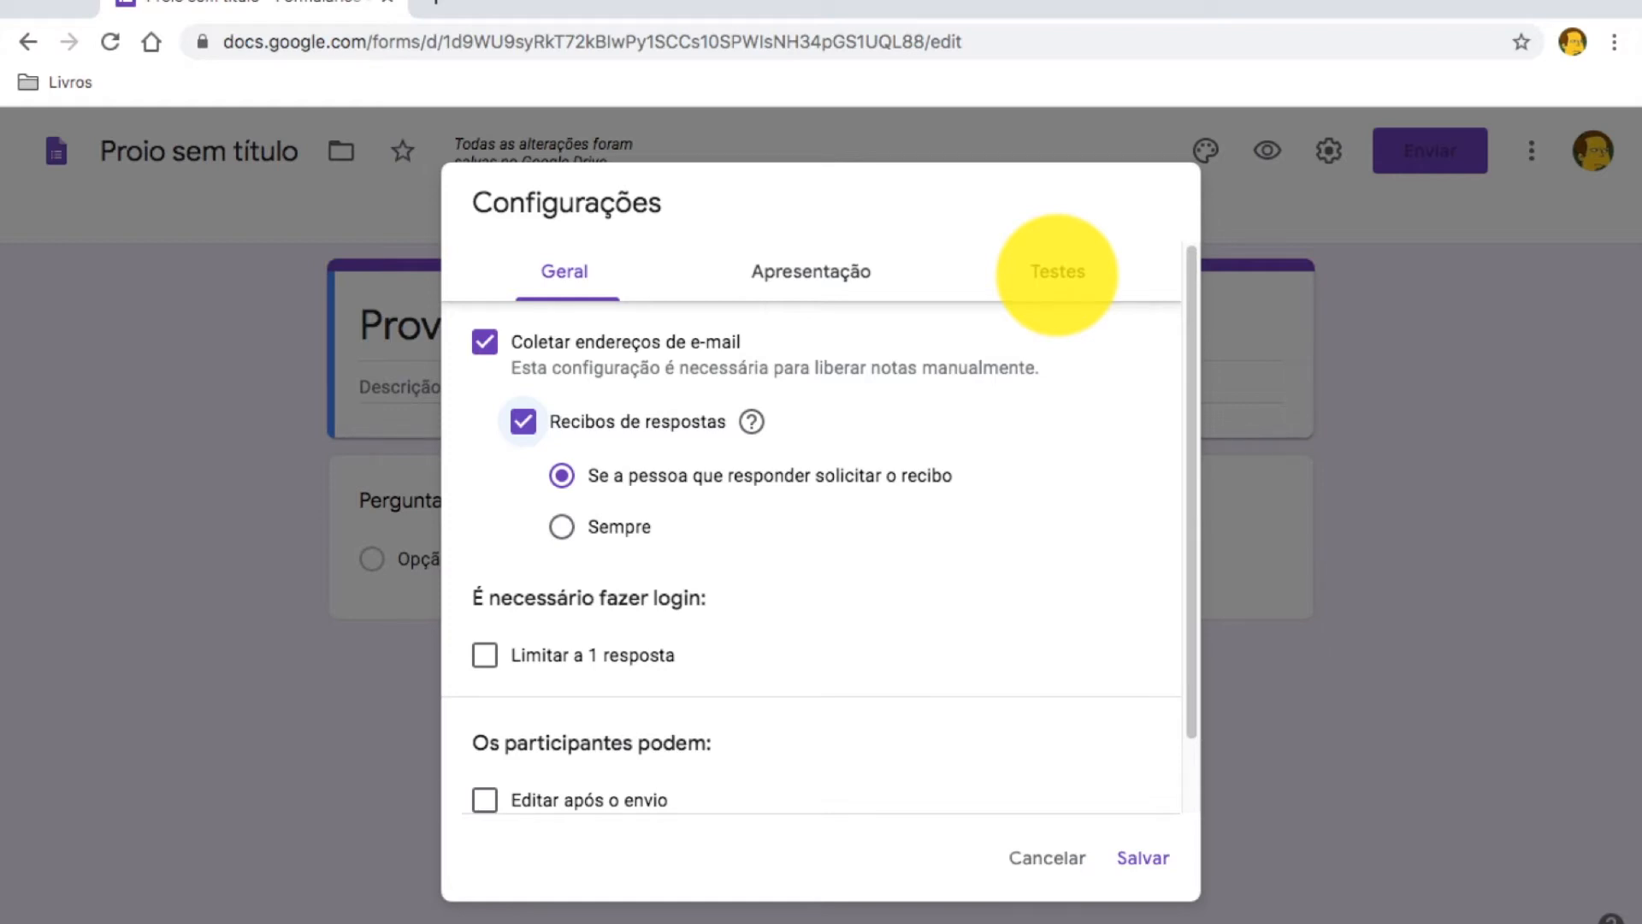
click(1057, 274)
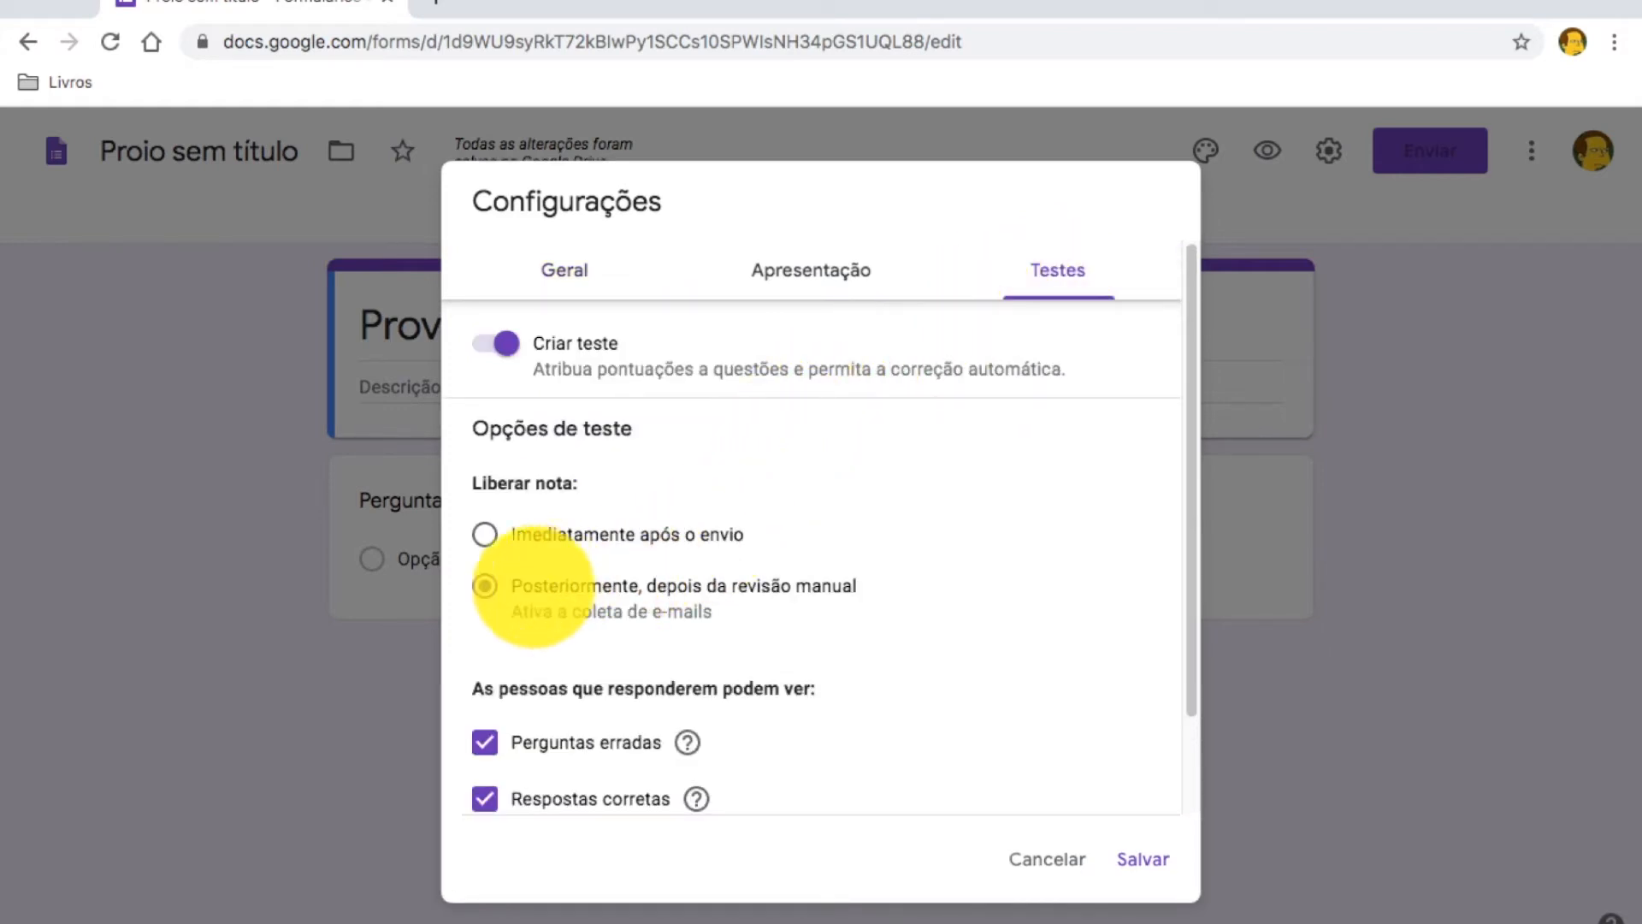
click(593, 272)
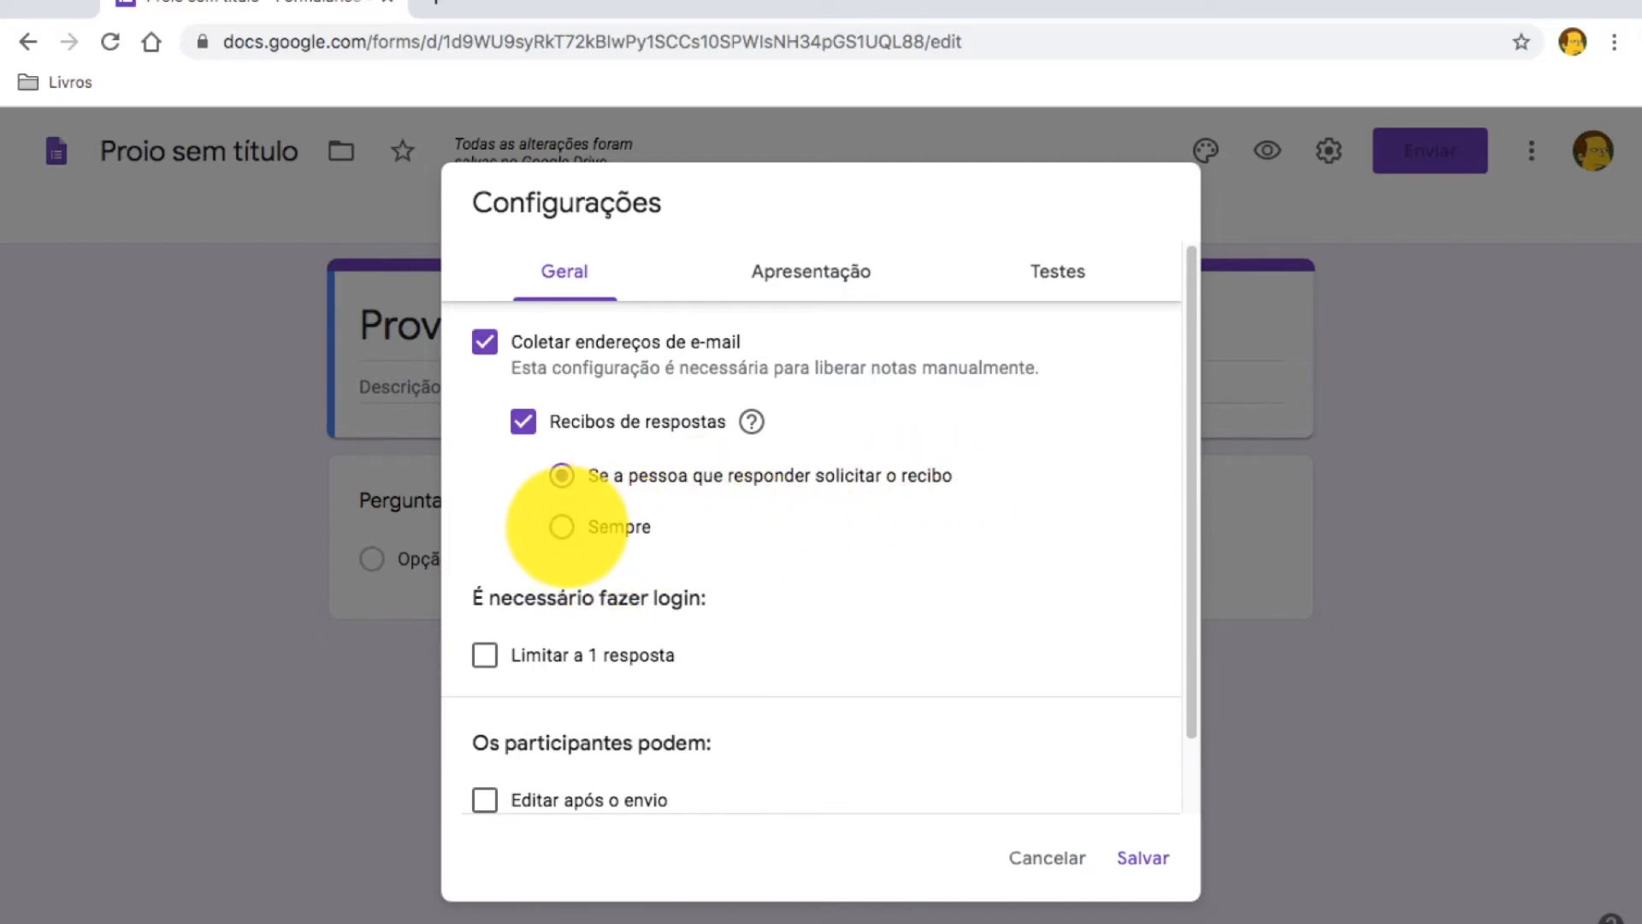
click(564, 525)
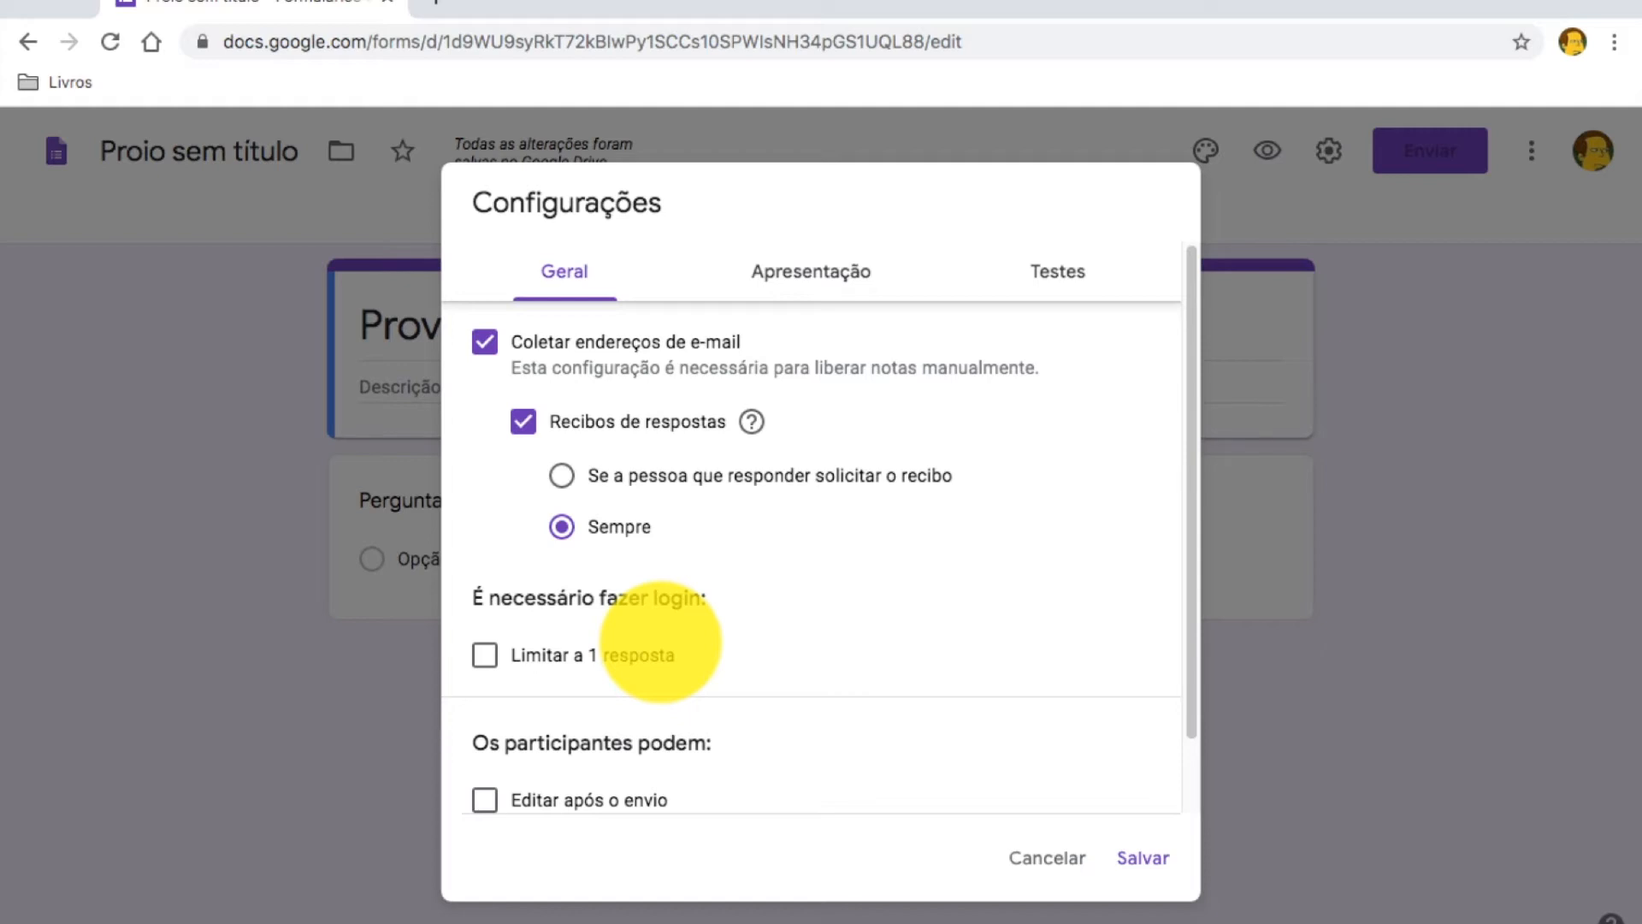
- Review the general, quiz and presentation settings and save the configuration
scroll(653, 733, down, 1)
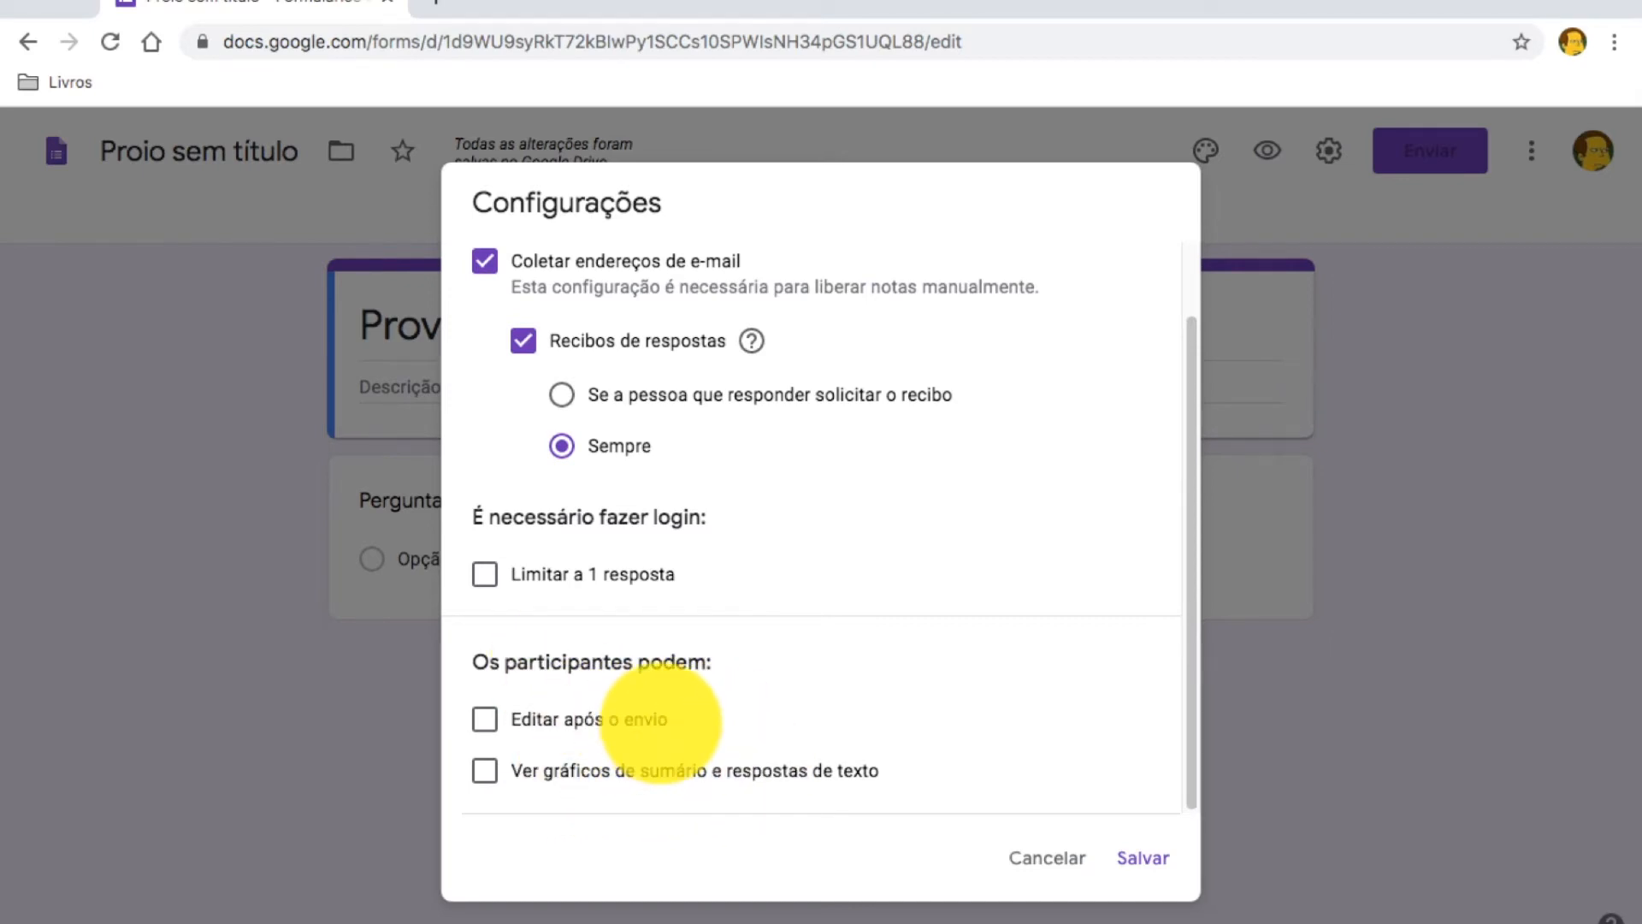
scroll(836, 722, up, 1)
scroll(734, 727, down, 1)
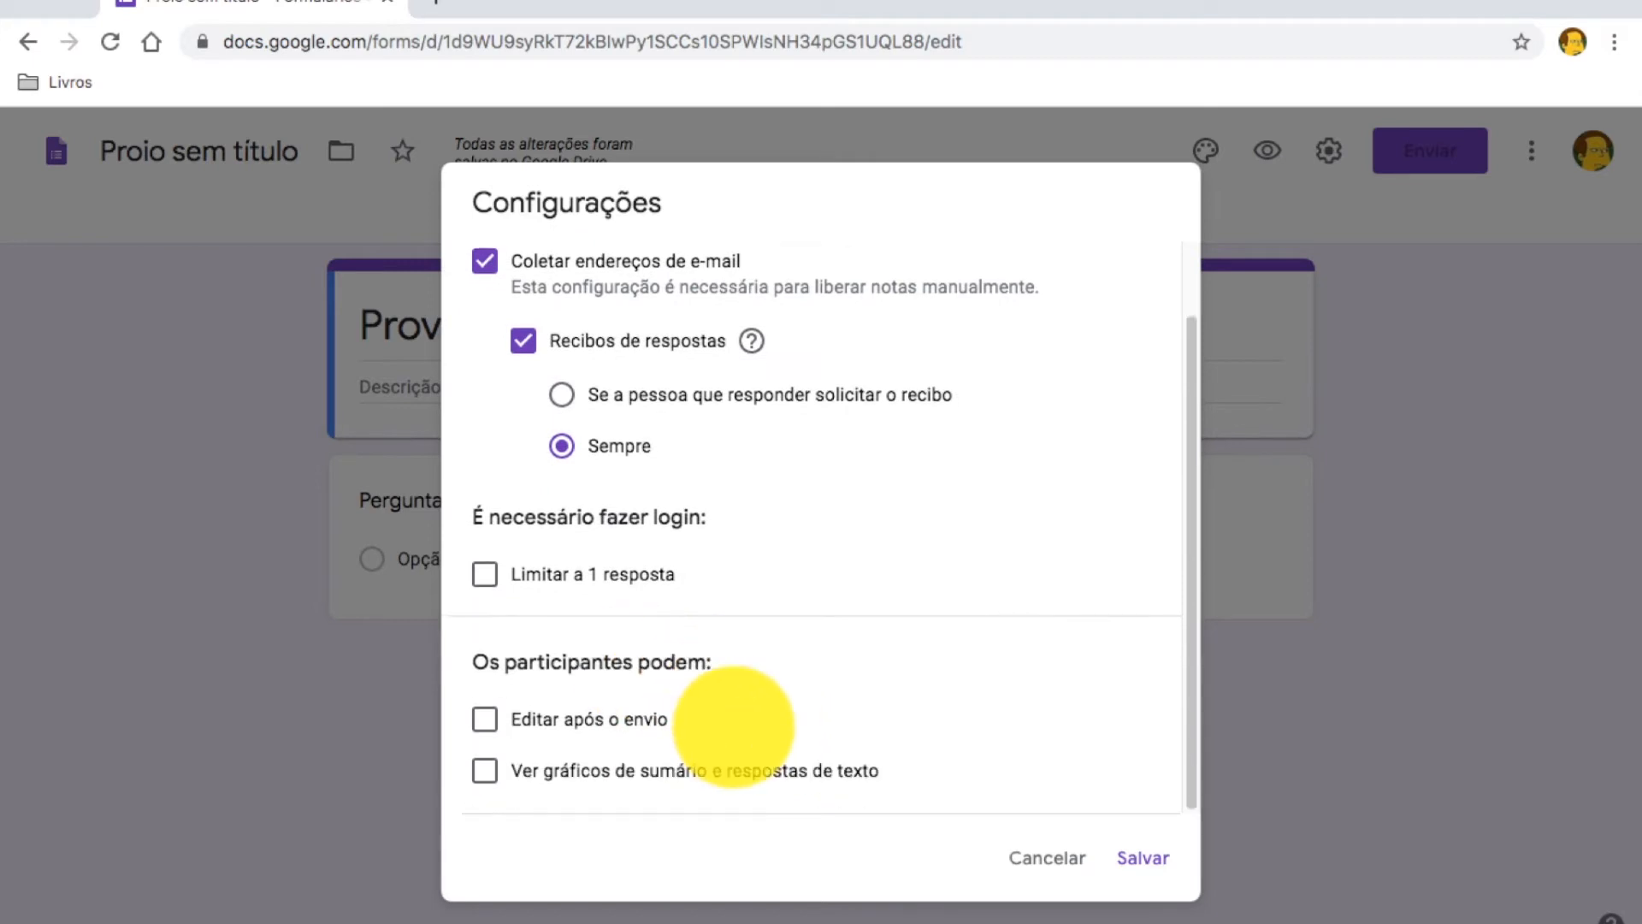
scroll(752, 685, up, 1)
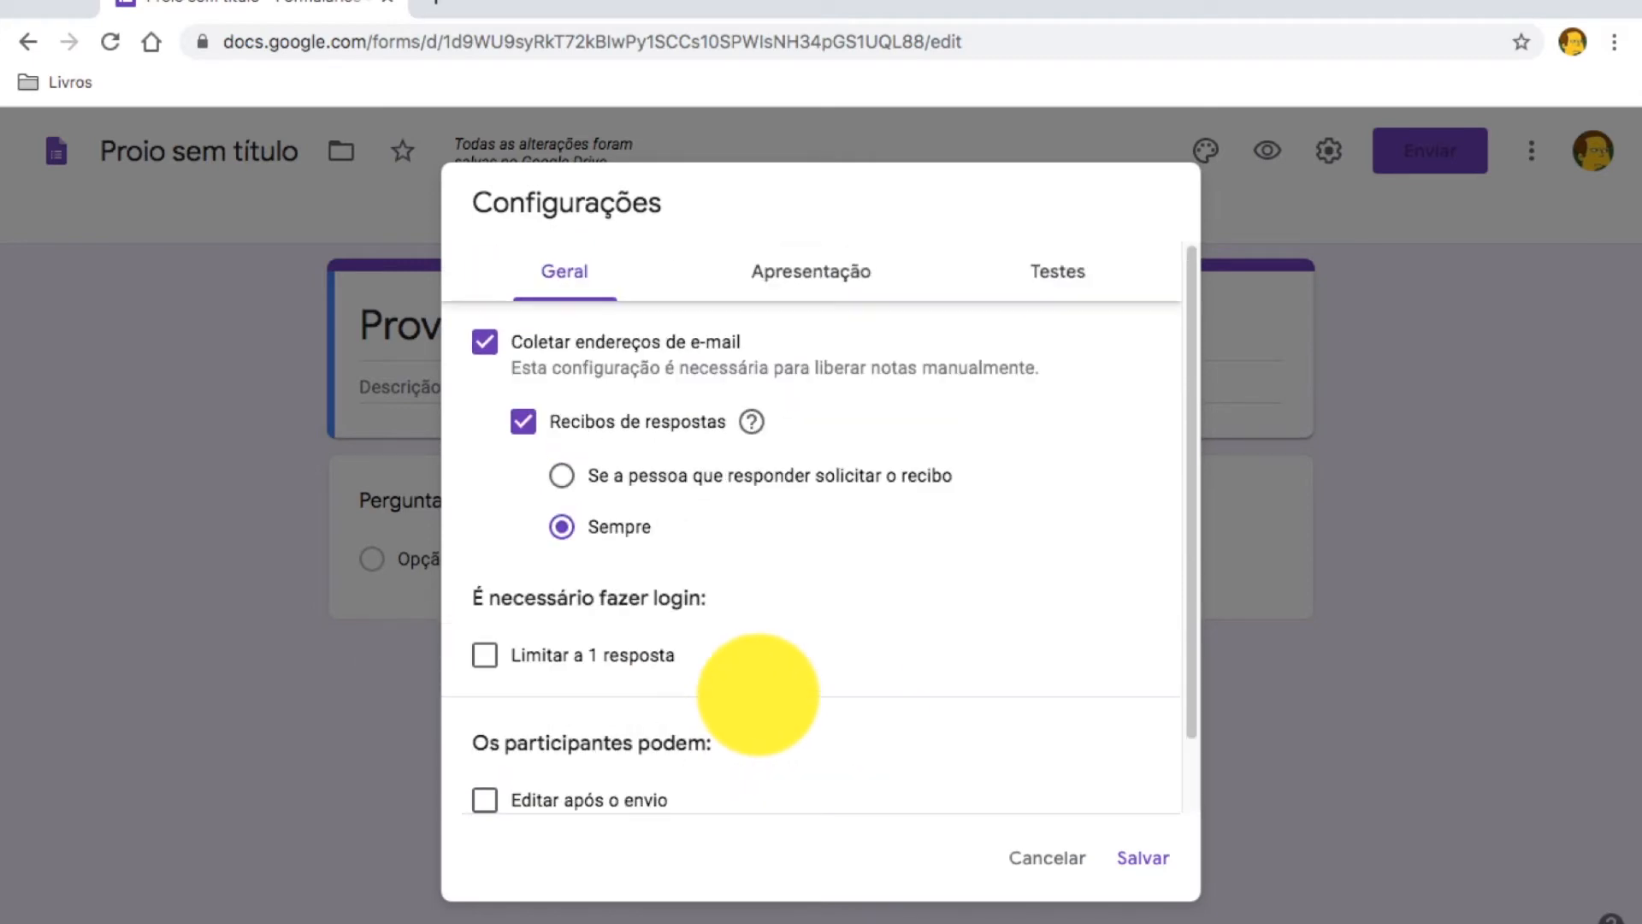
click(1048, 271)
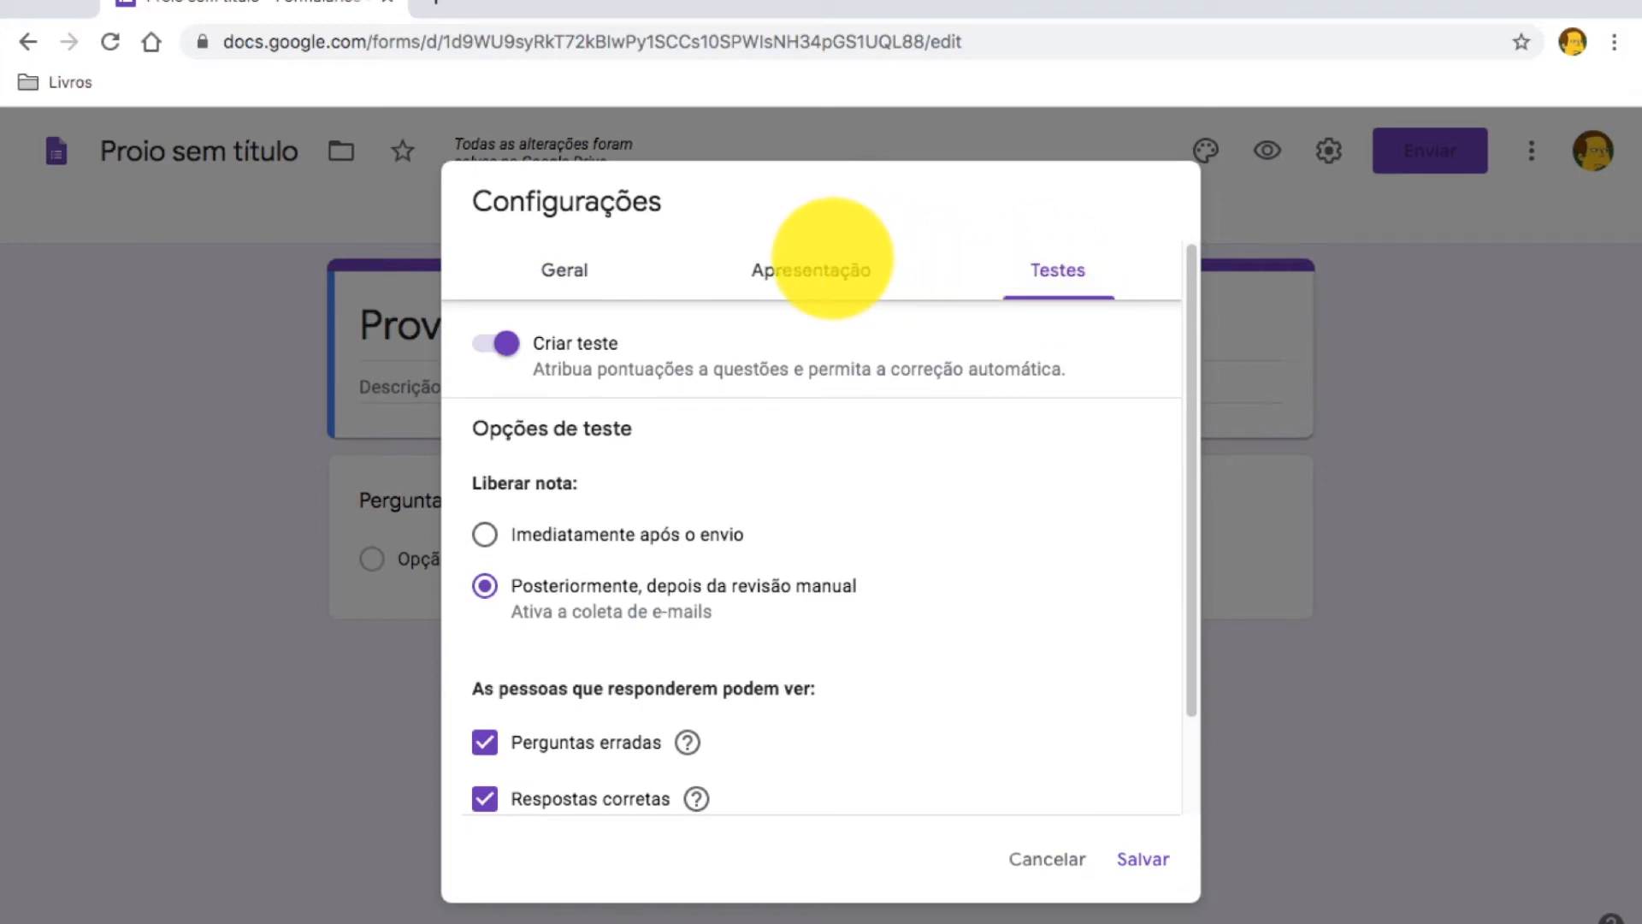
click(825, 267)
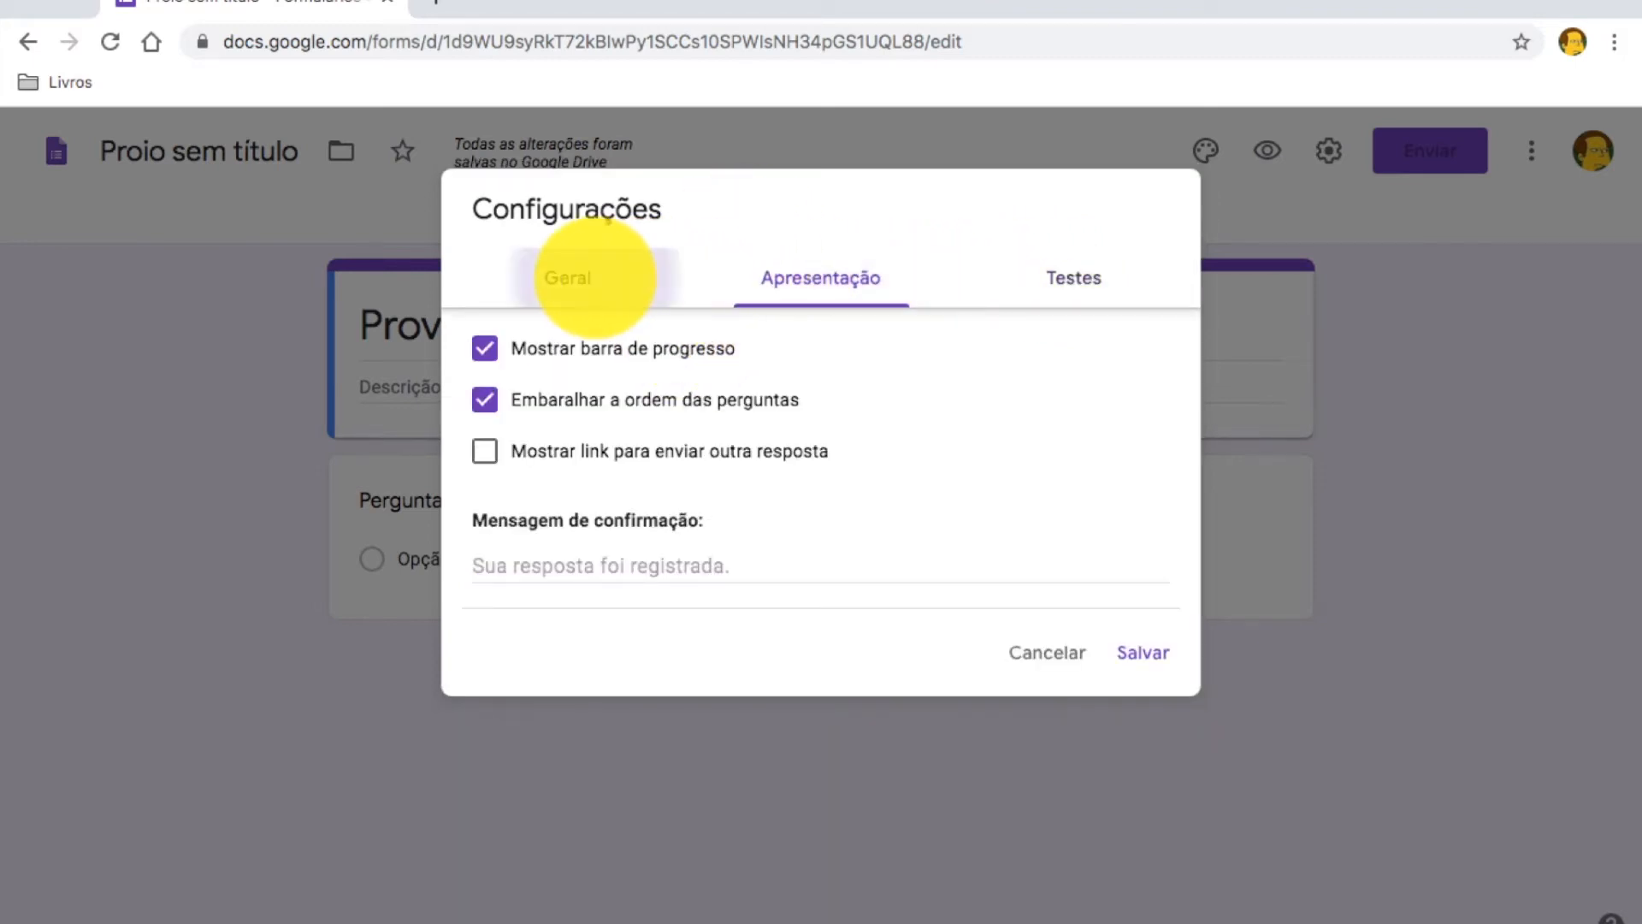
click(586, 277)
click(1150, 860)
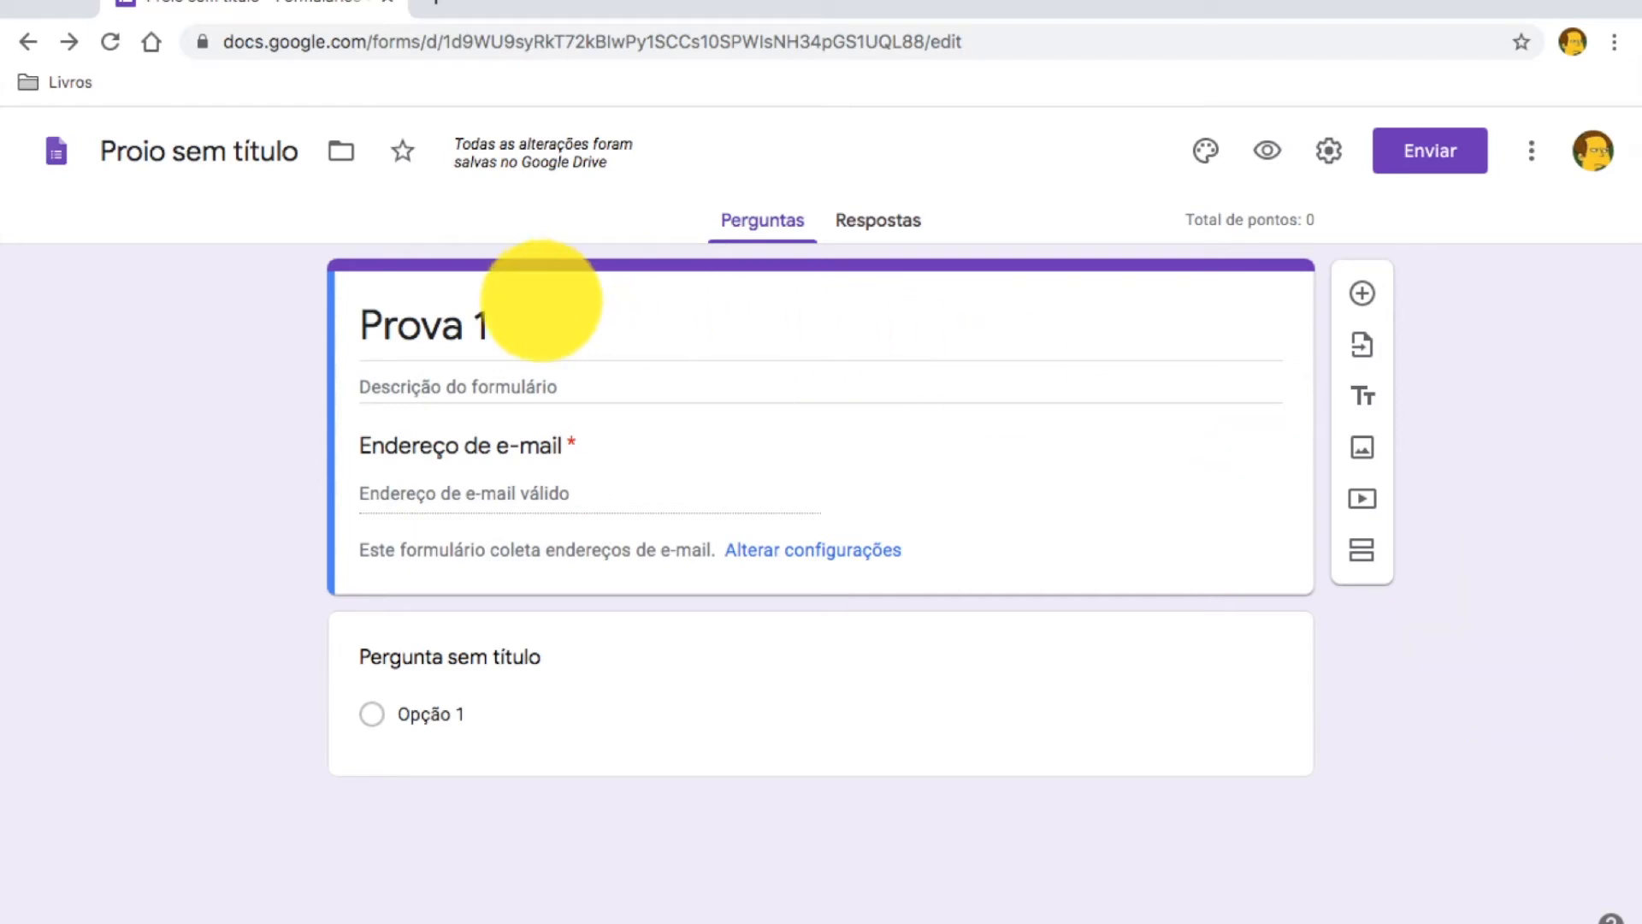
- Rename the form file as "Prova 1"
click(442, 321)
click(209, 159)
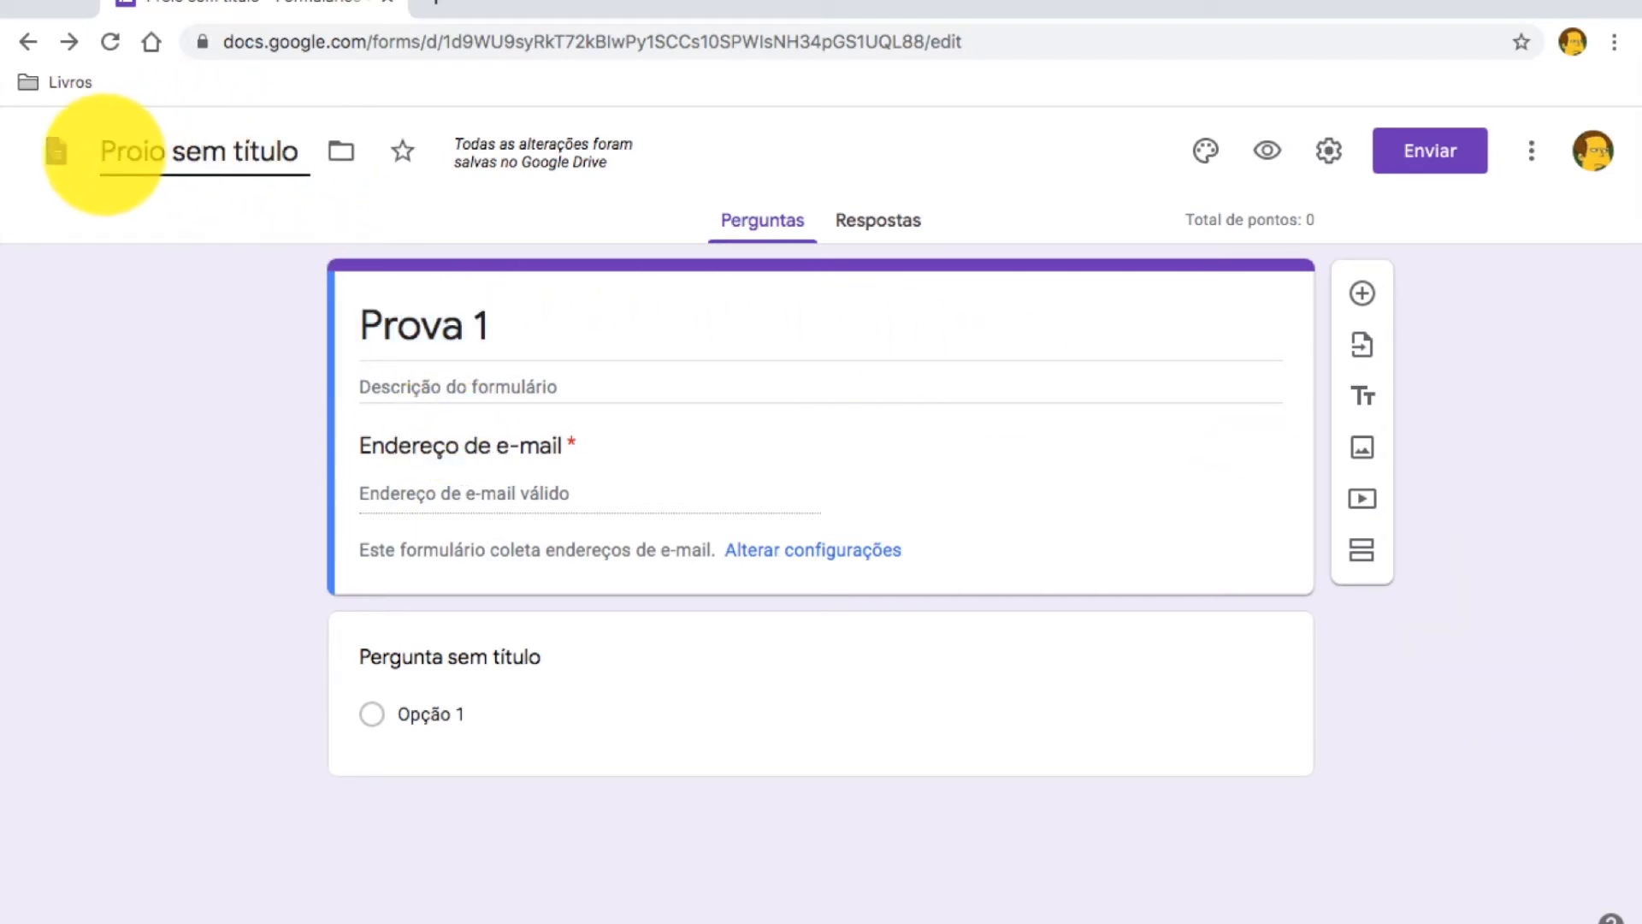
drag(102, 154, 286, 183)
text(Prova 1)
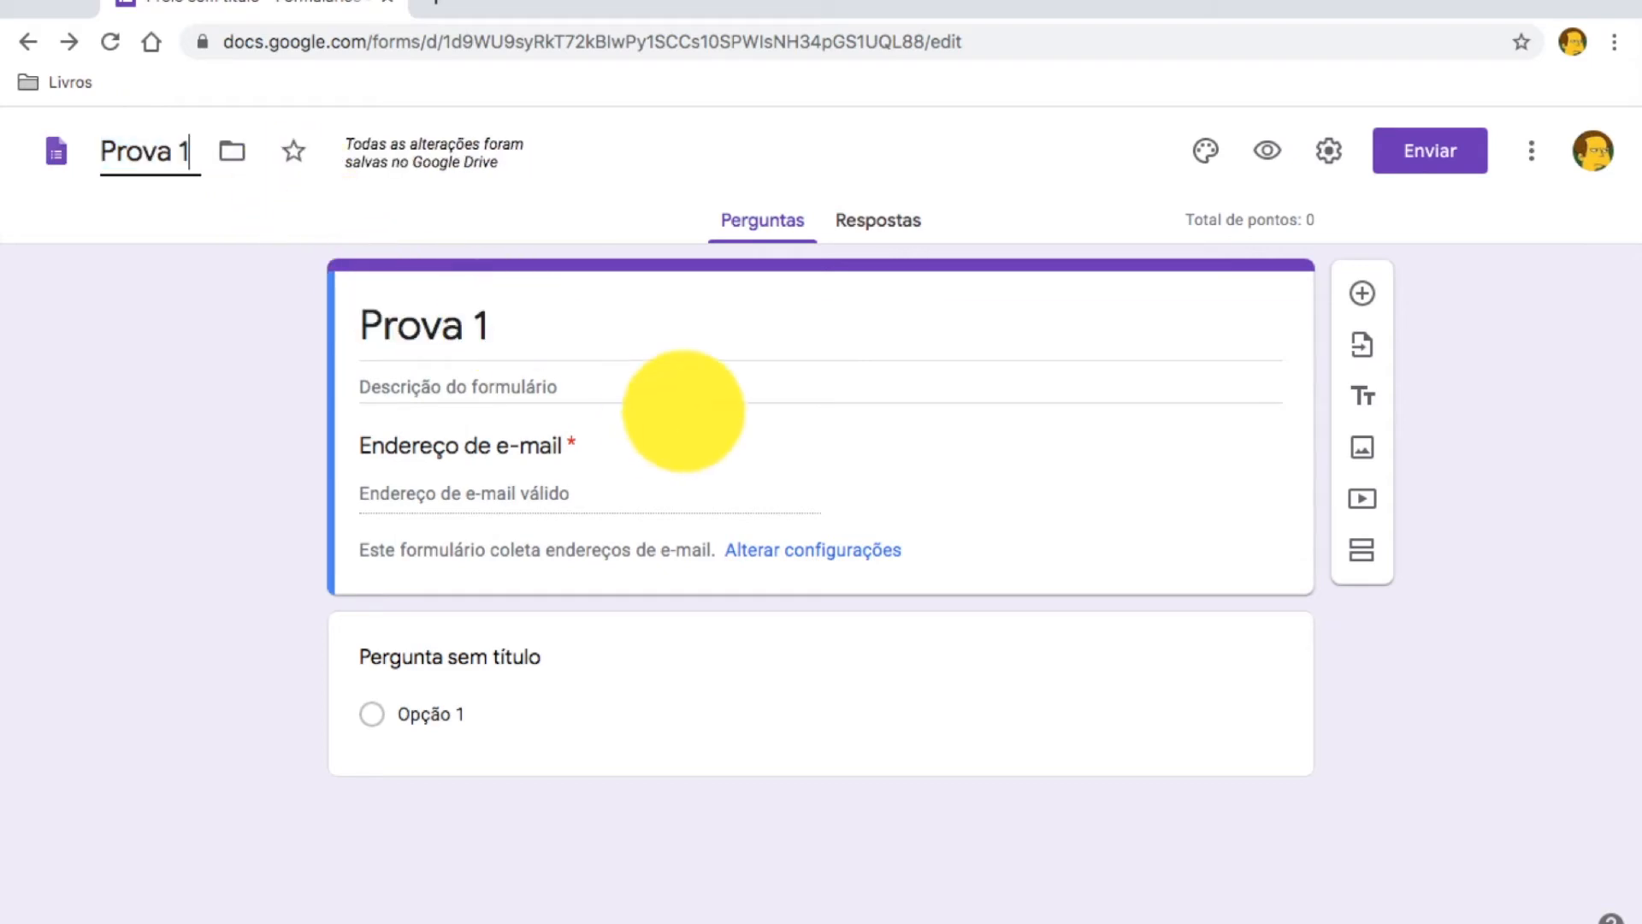
- Fill in the form description with the placeholder text "xcxcxcxcxcxcxcxcxcxcxcxc"
click(684, 385)
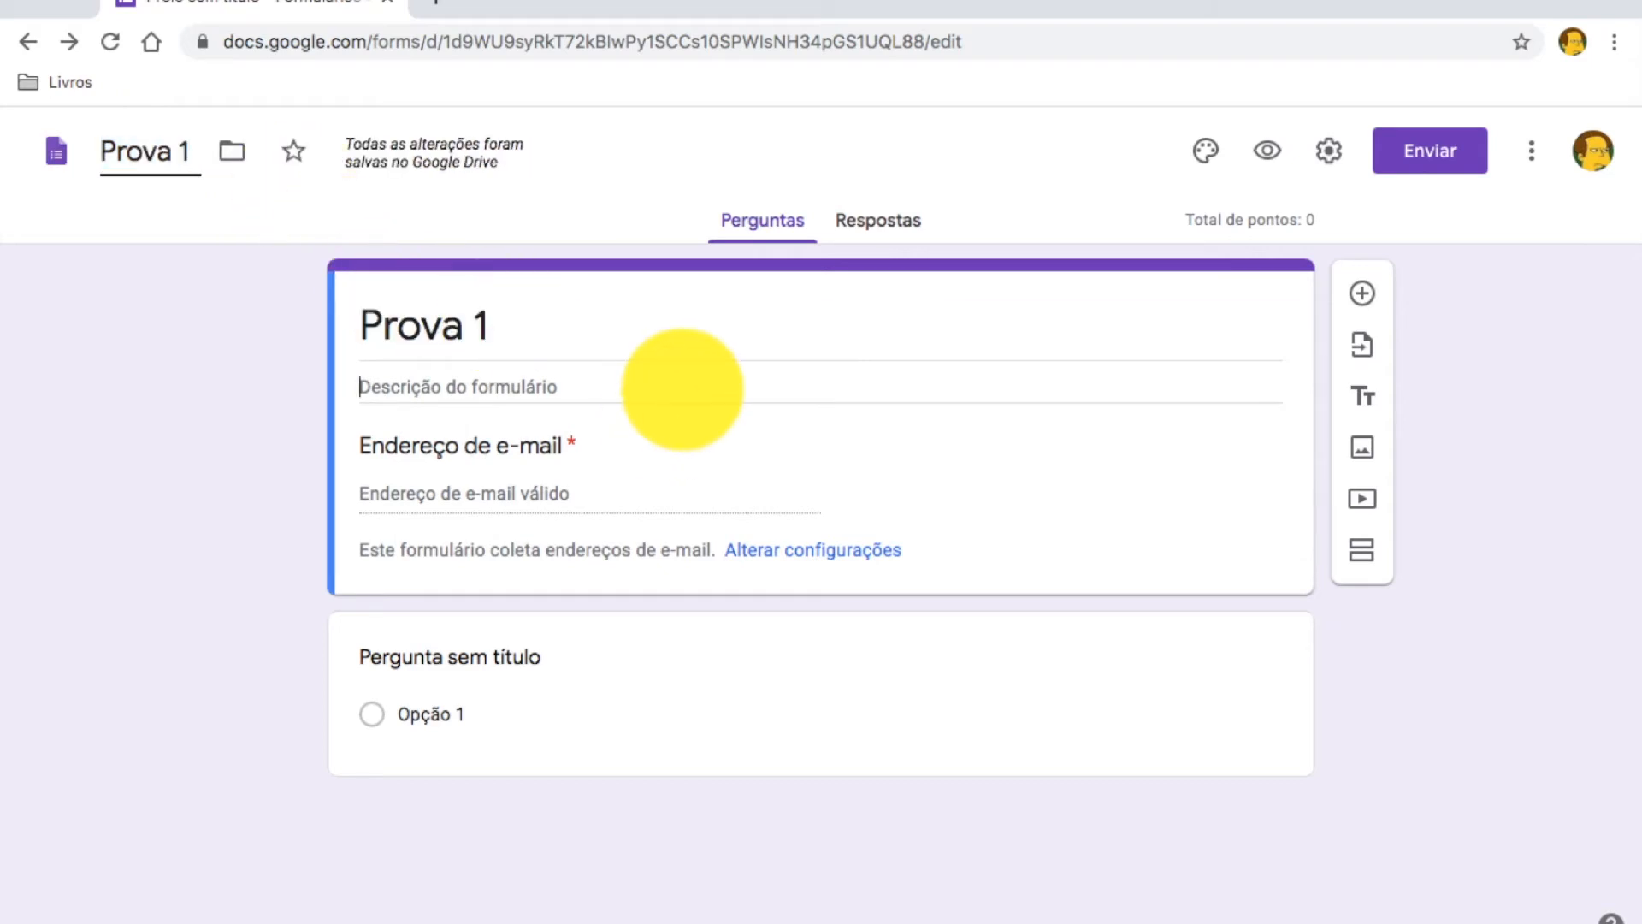
text(xcxcxcxcxcxcx)
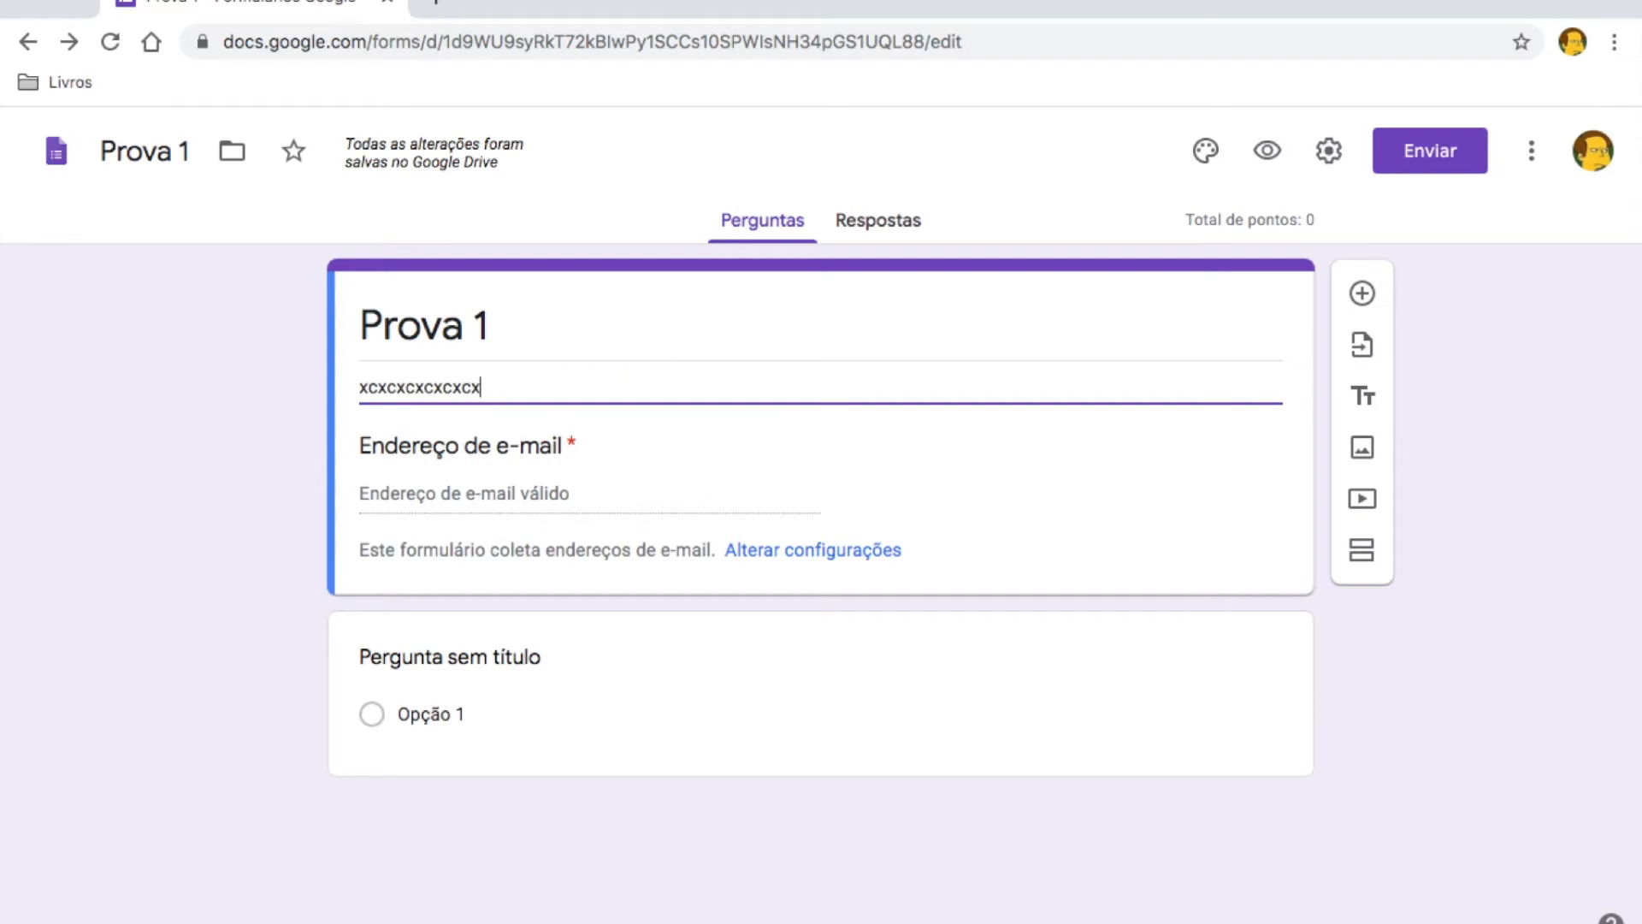
text(cxcxcxcxcxc)
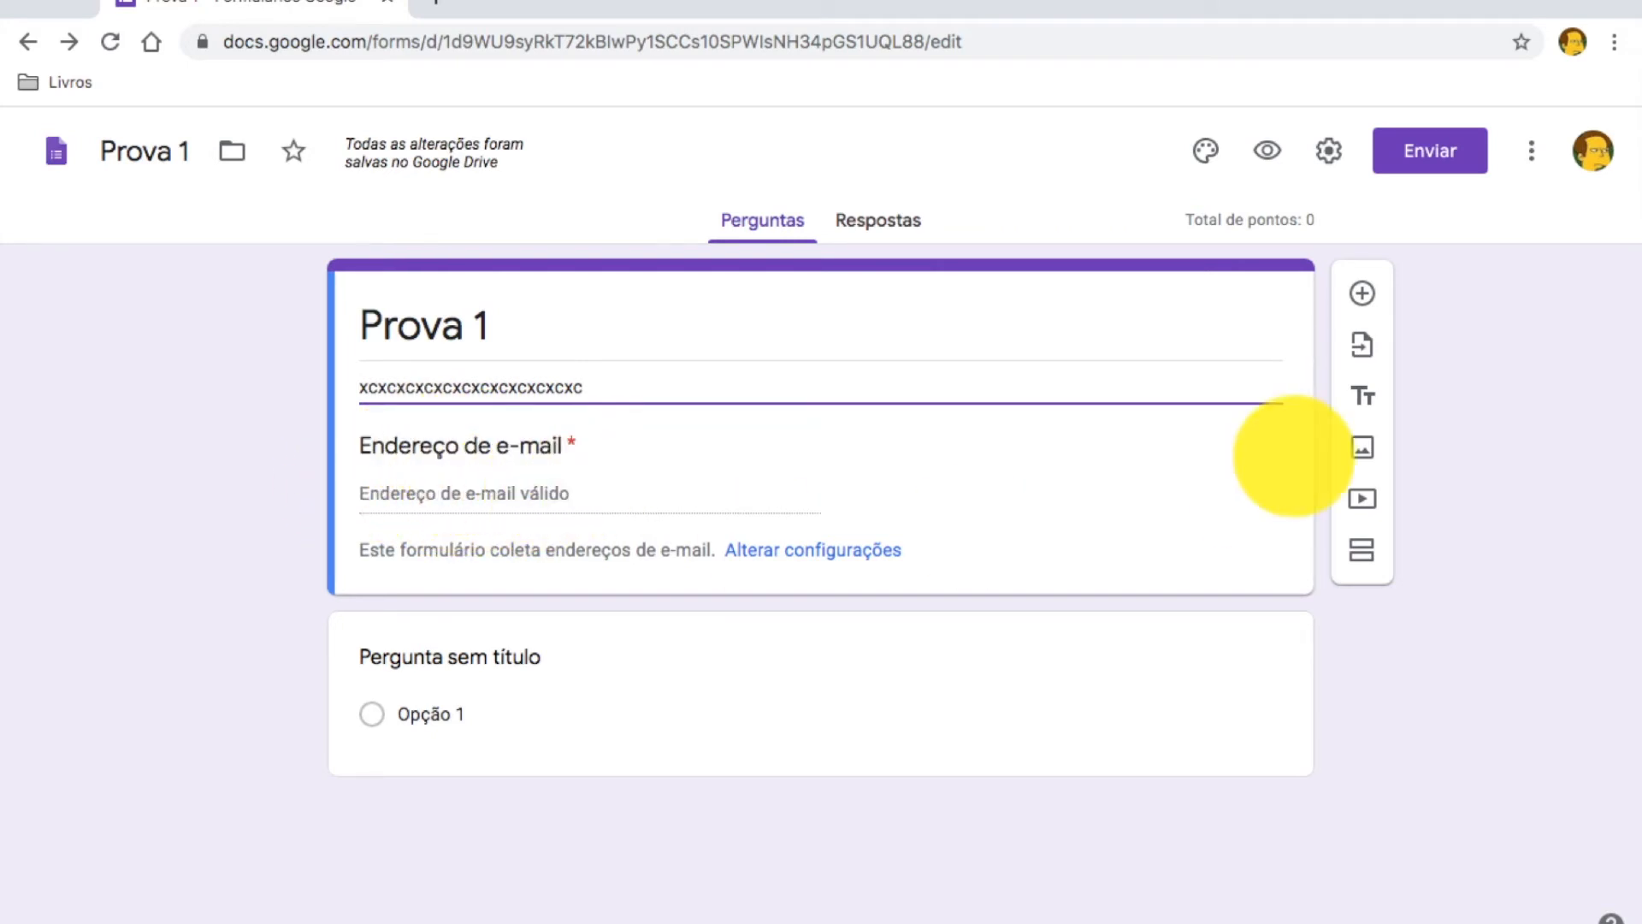
- Add a required short-answer question ("Resposta curta") titled "Digite seu nome:" below the form header
click(1363, 294)
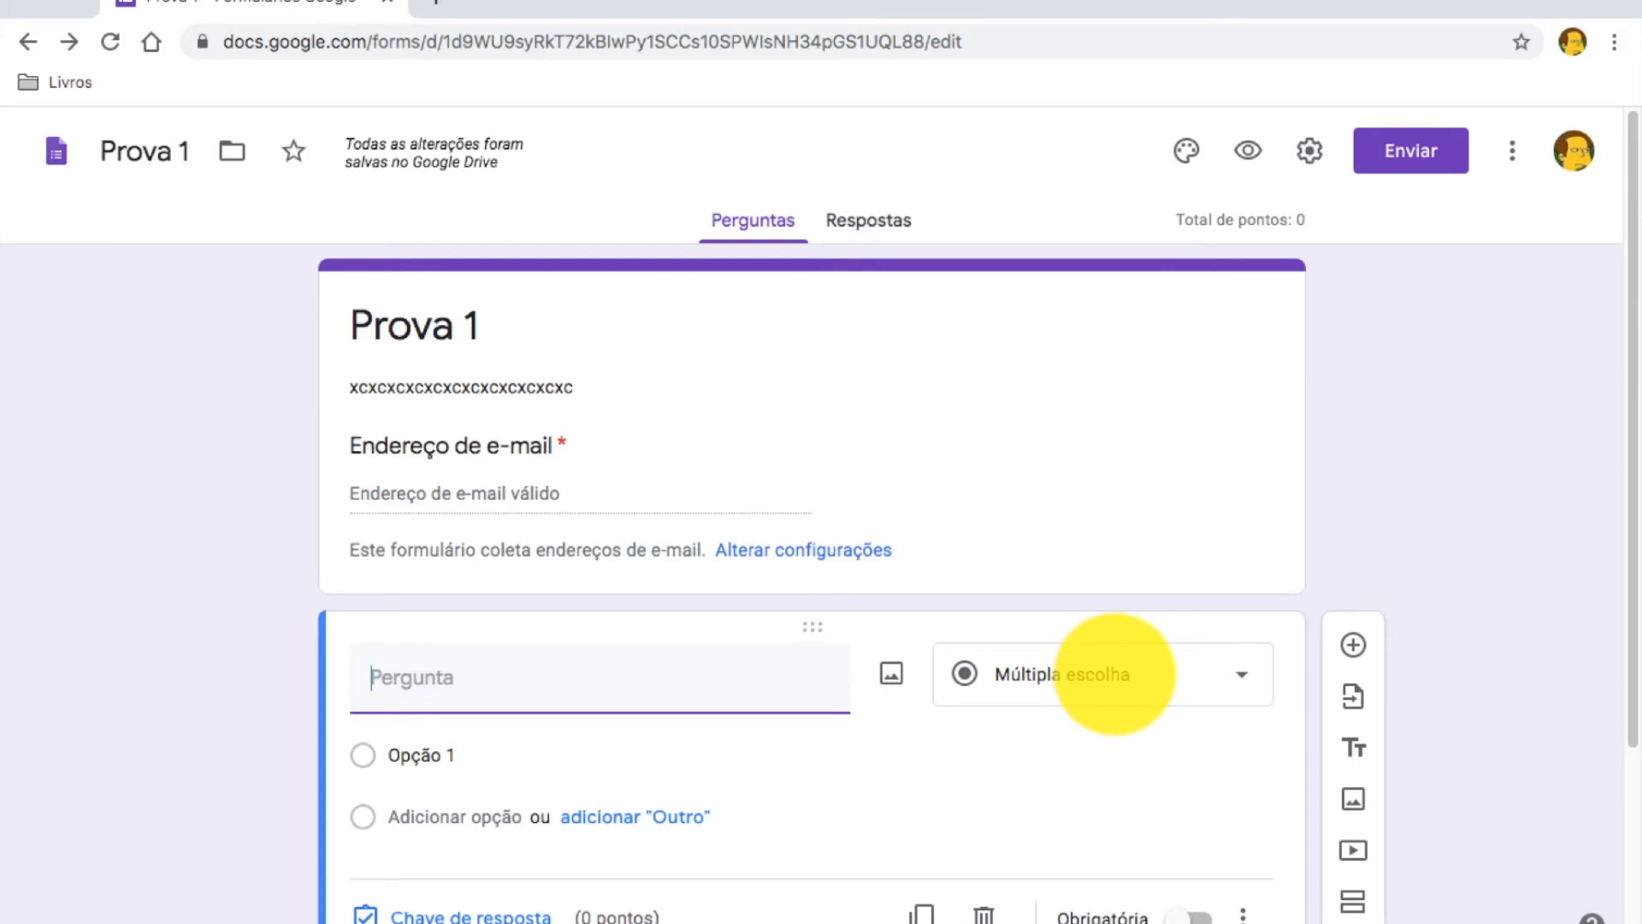
click(1106, 678)
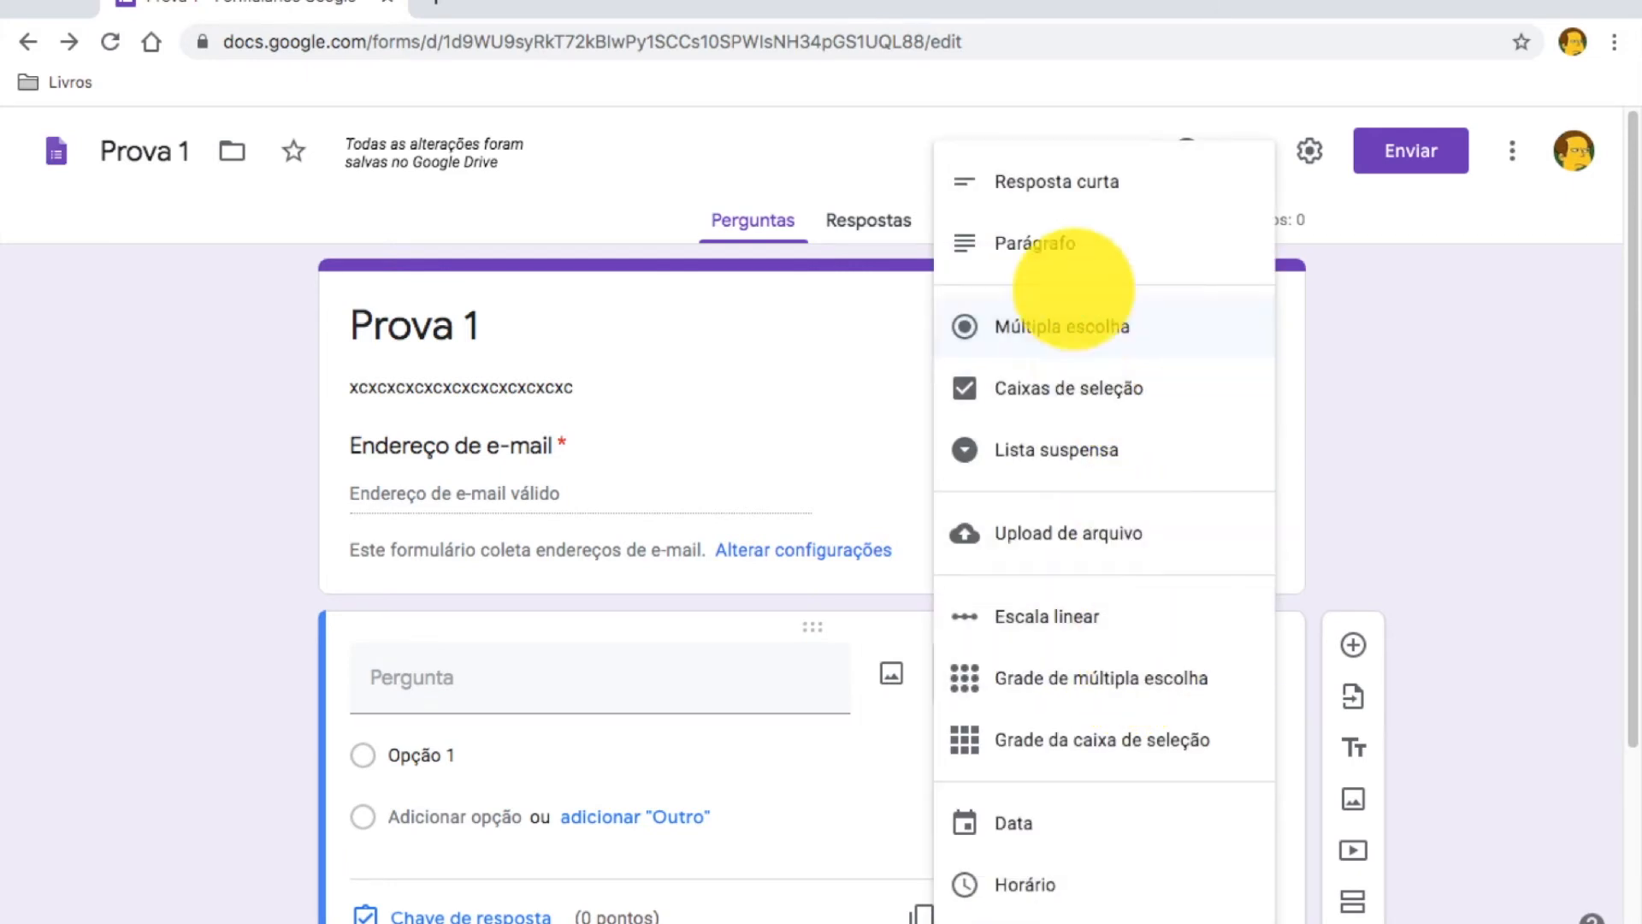
click(1053, 181)
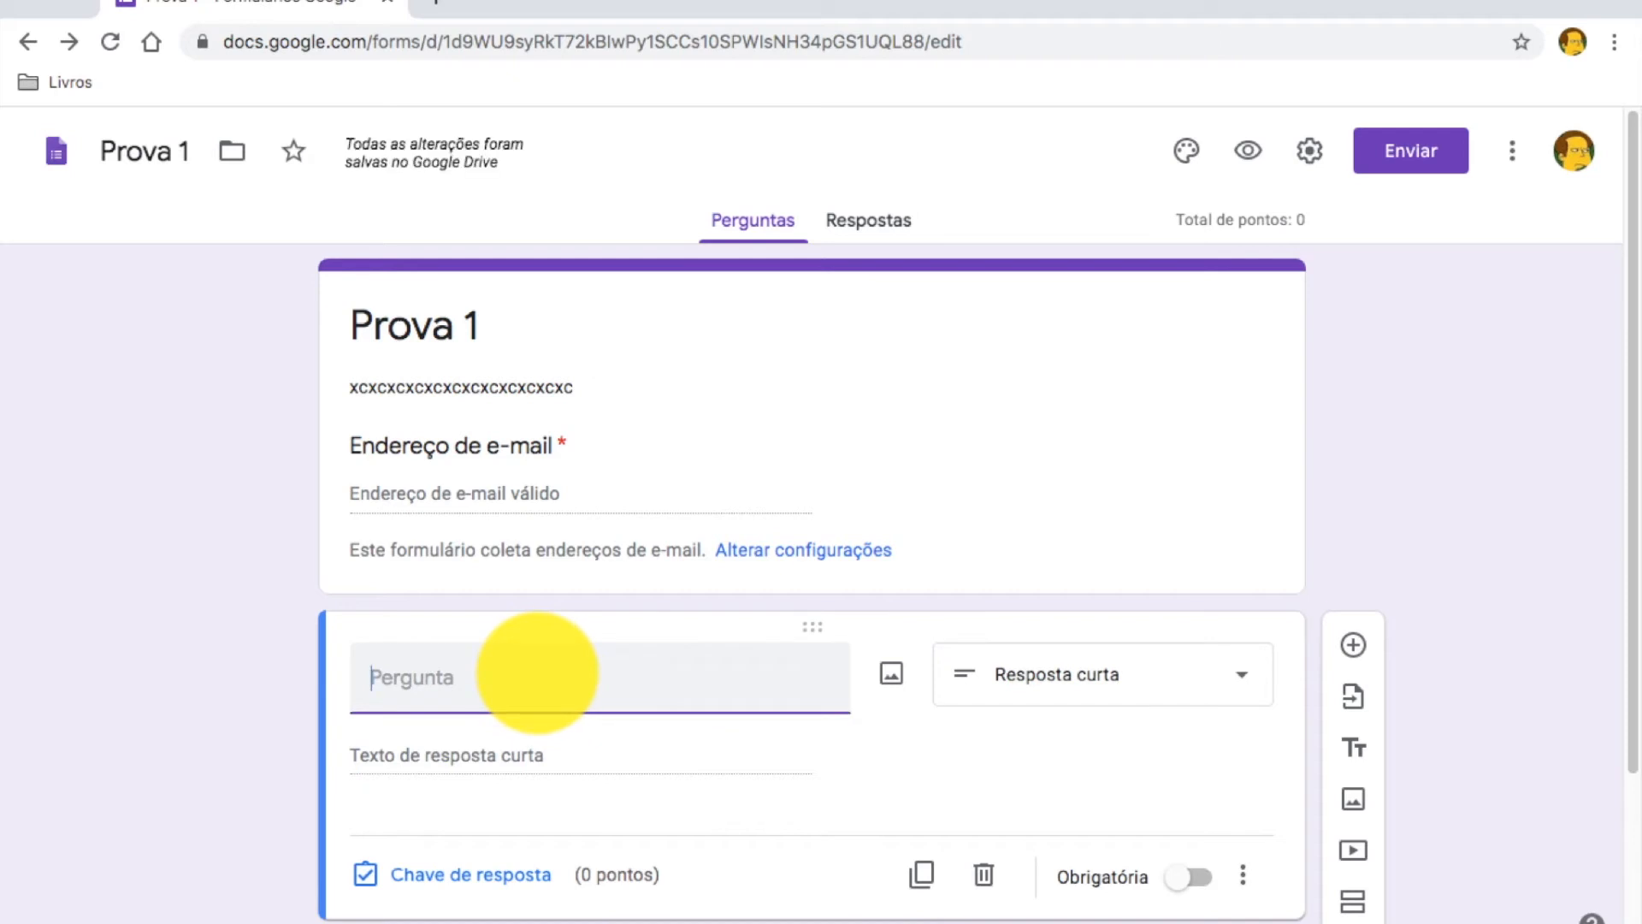
text(Digite seu nom)
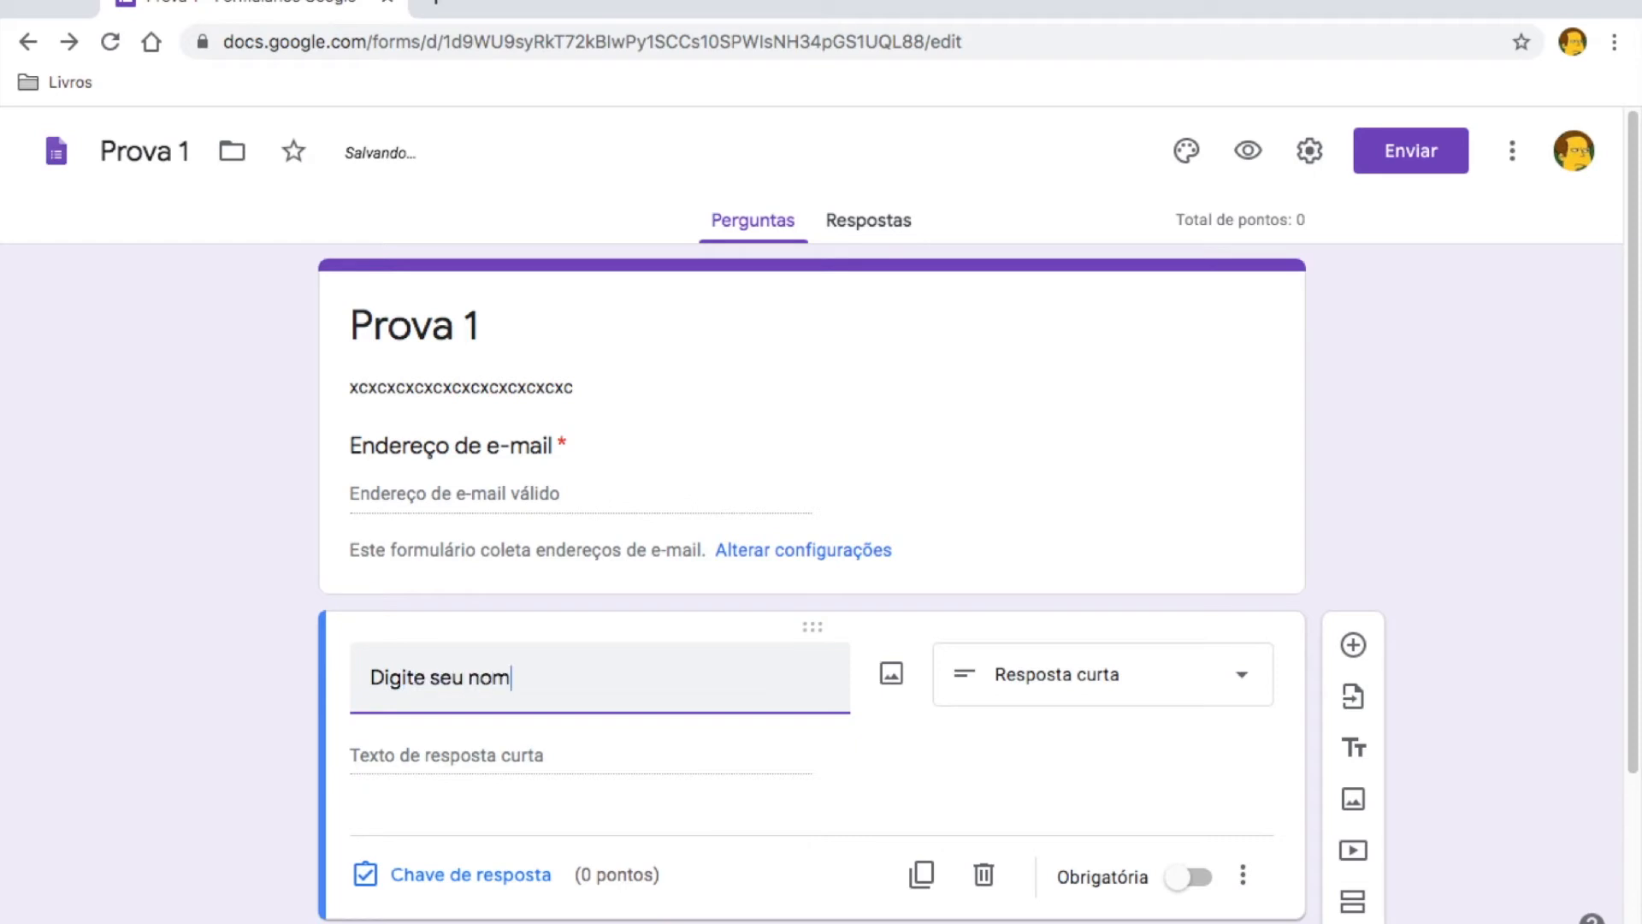
text(e:)
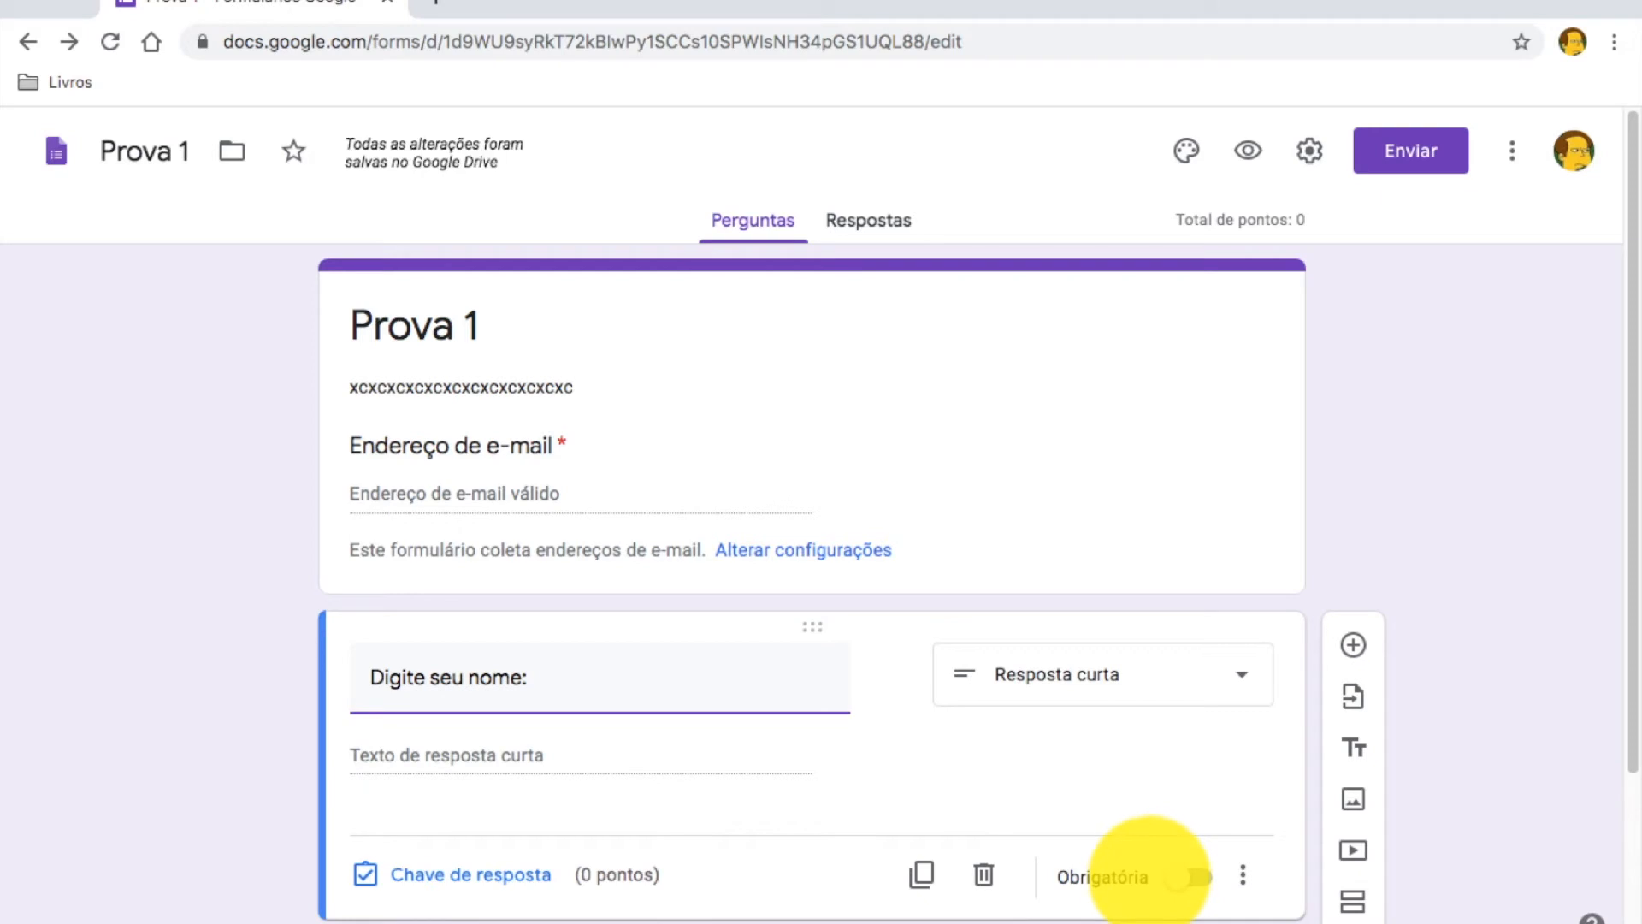
click(1191, 877)
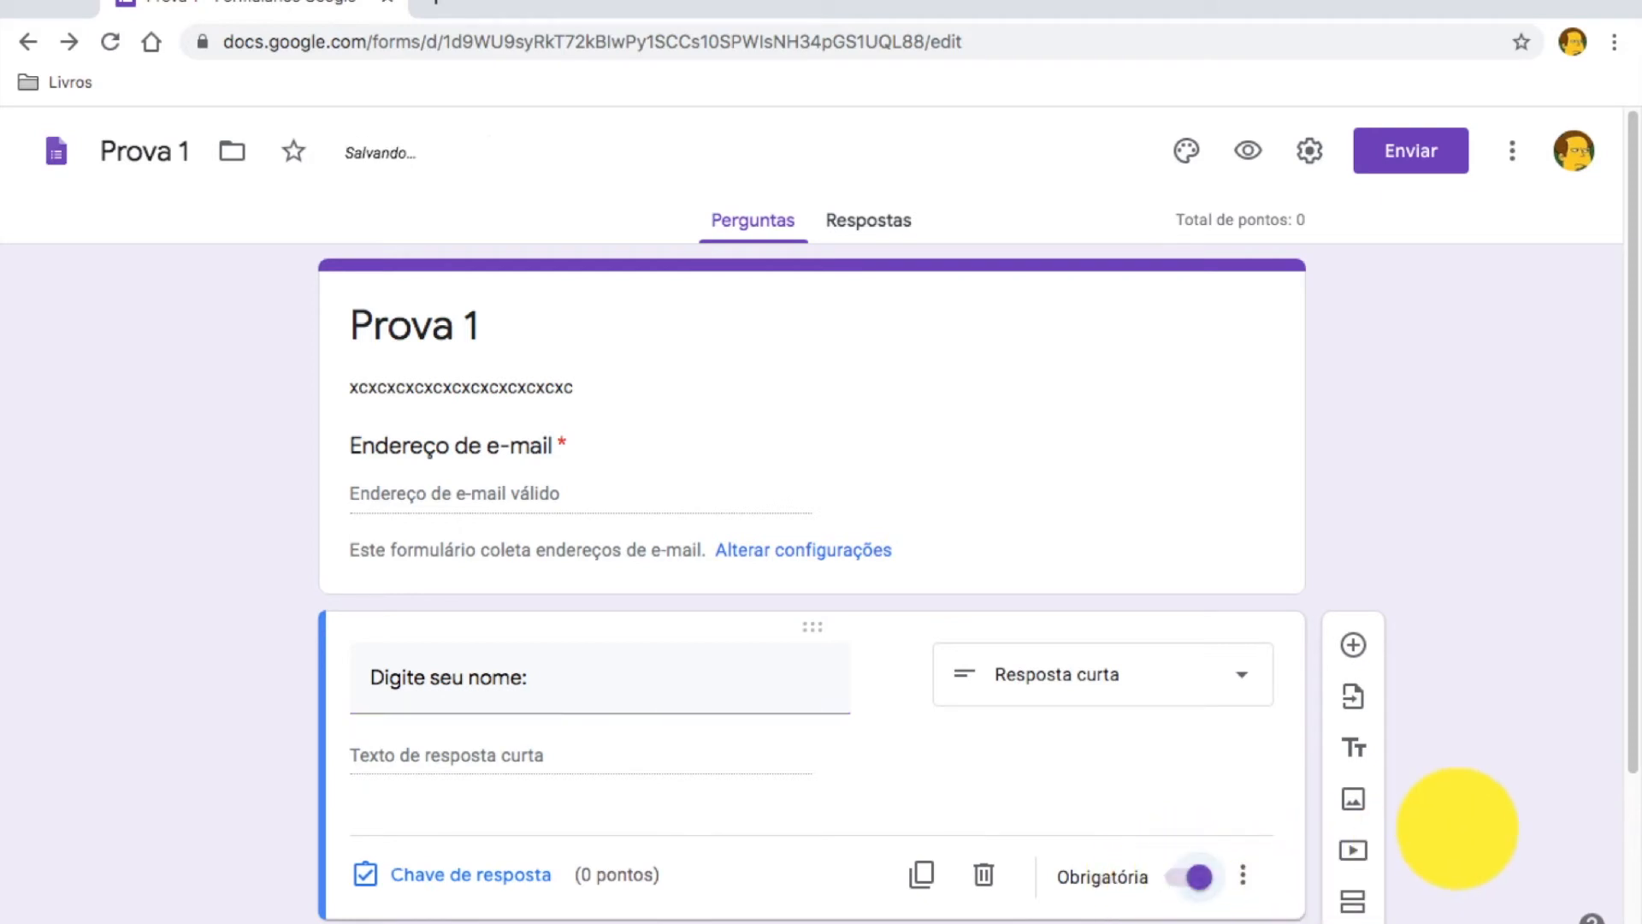
- Replace the title of the untitled multiple-choice question with the placeholder text "sfsdsdsdsdsdsdsdsdsdsd"
scroll(1454, 824, down, 3)
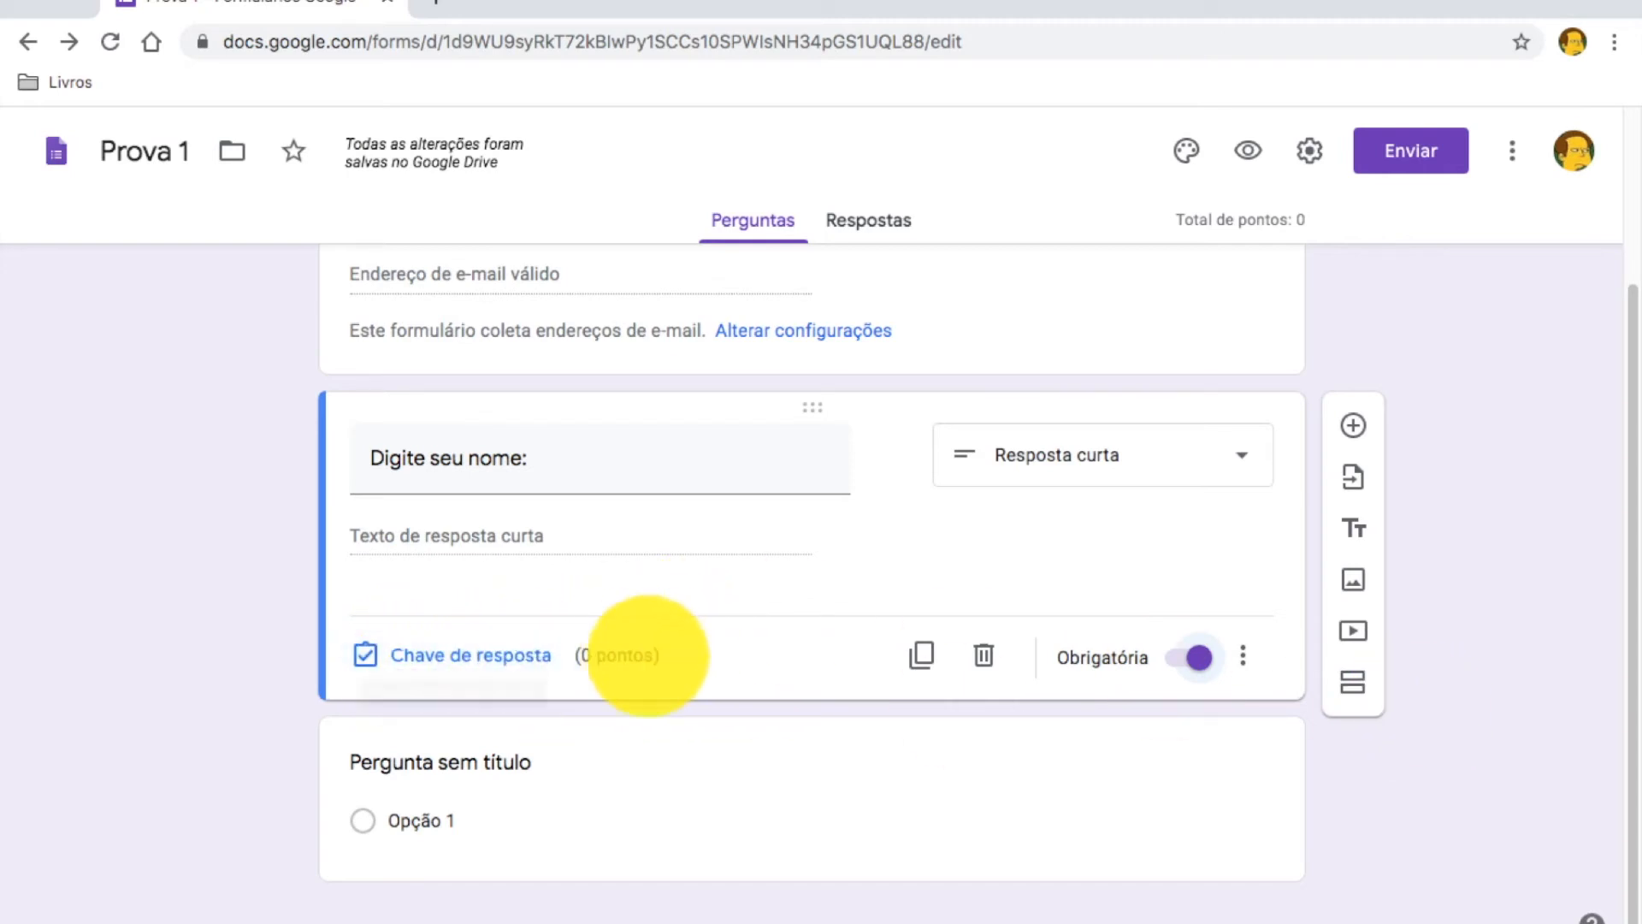
scroll(1539, 526, up, 1)
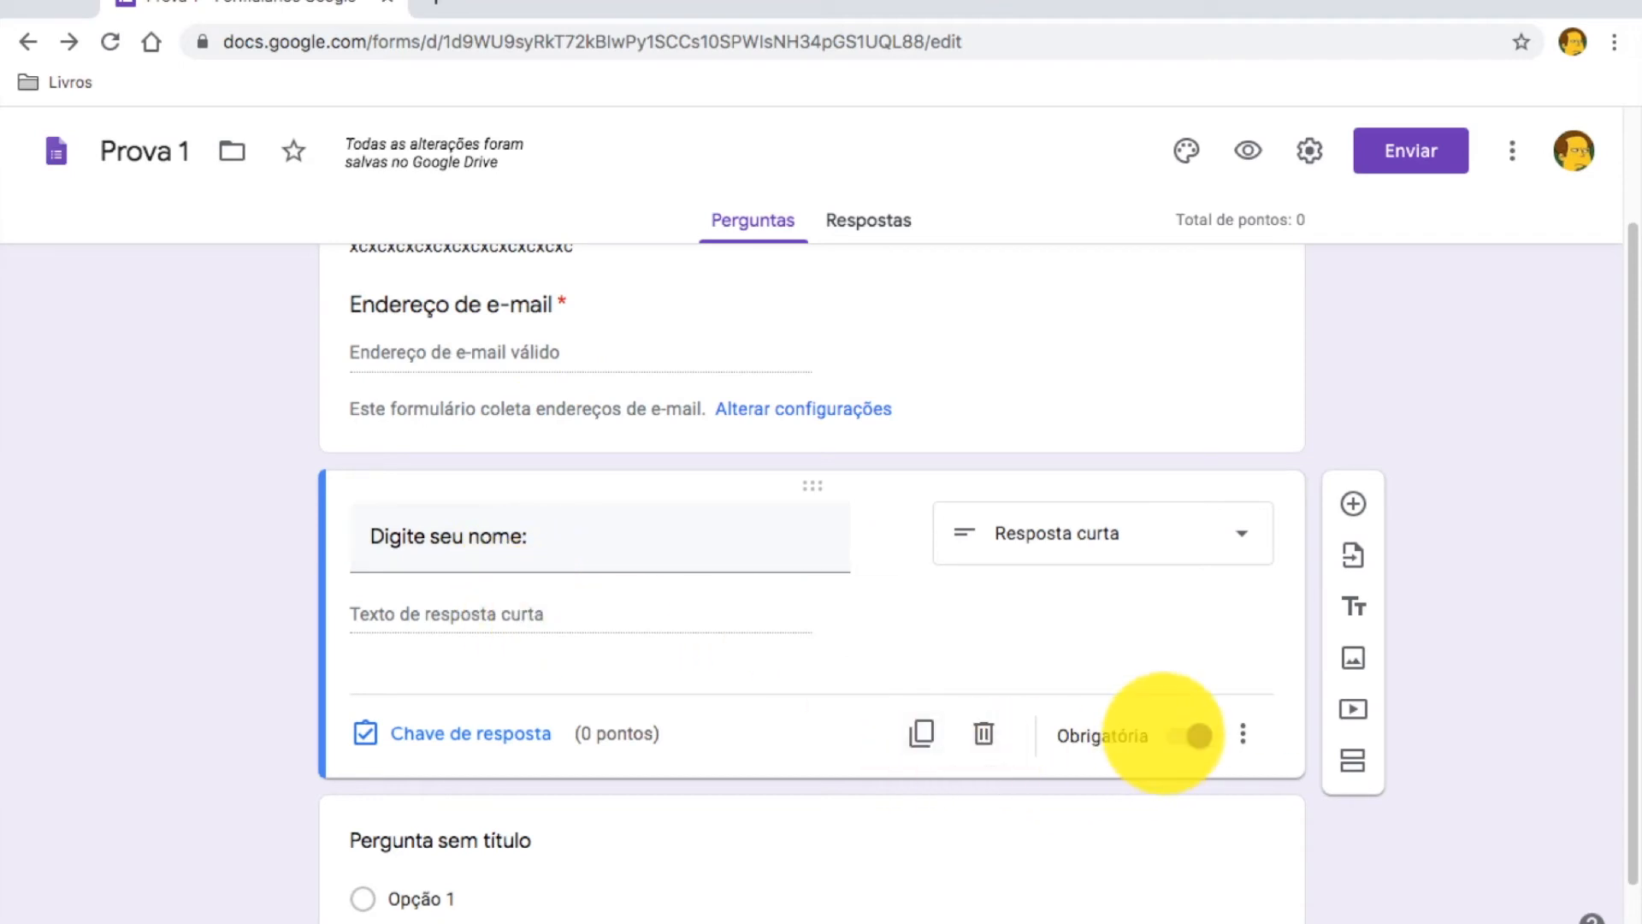
scroll(1430, 630, down, 1)
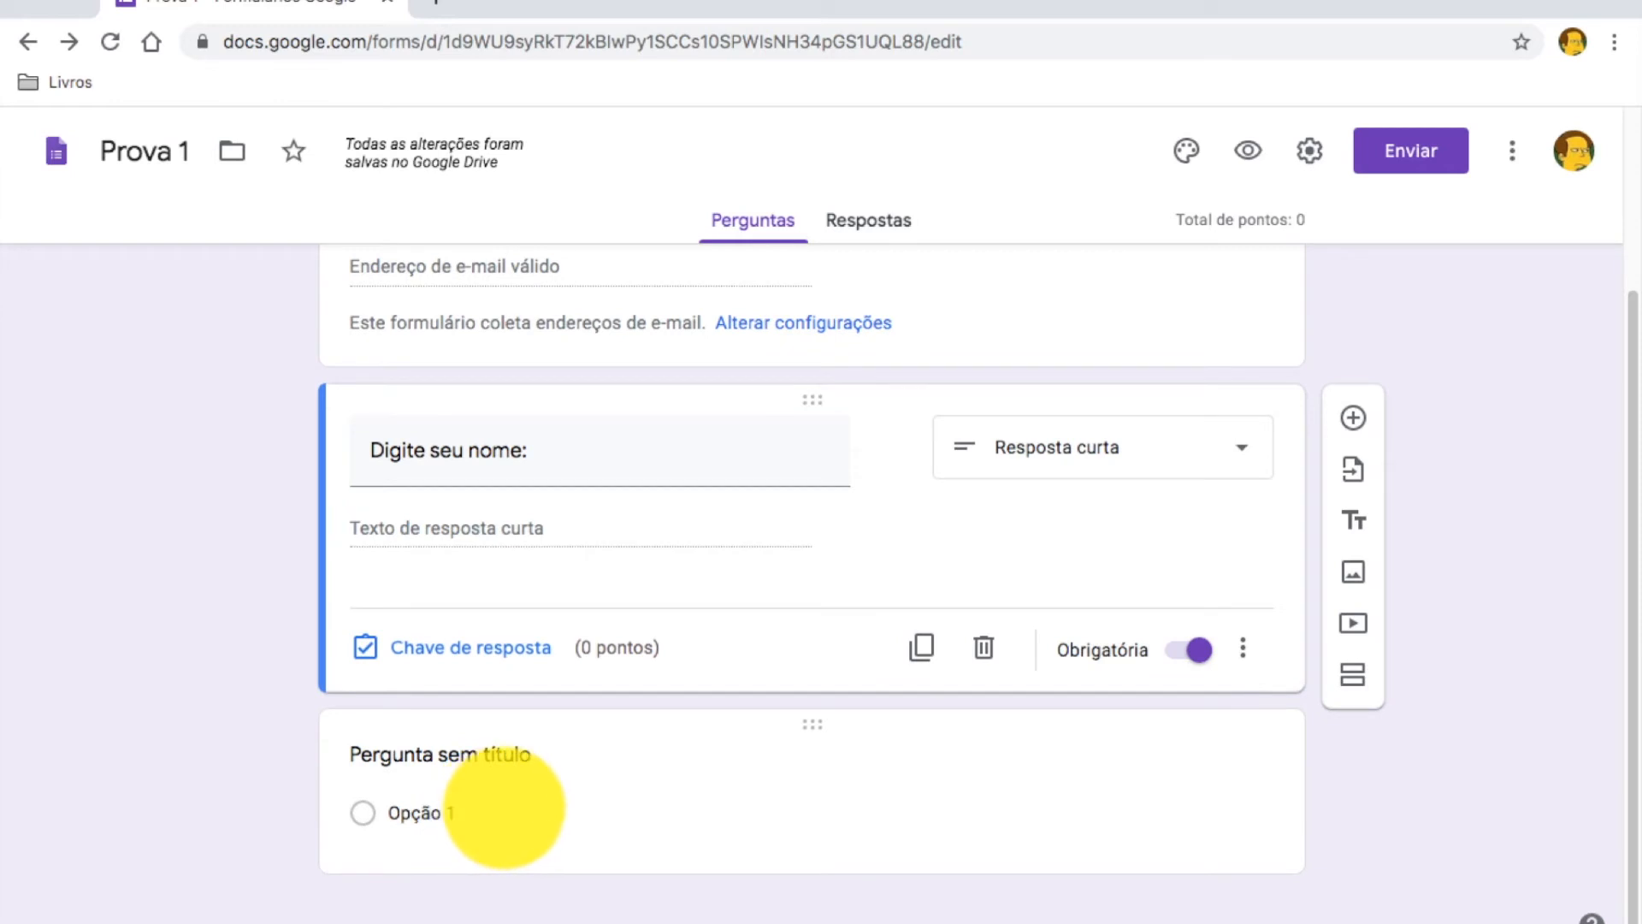
click(505, 807)
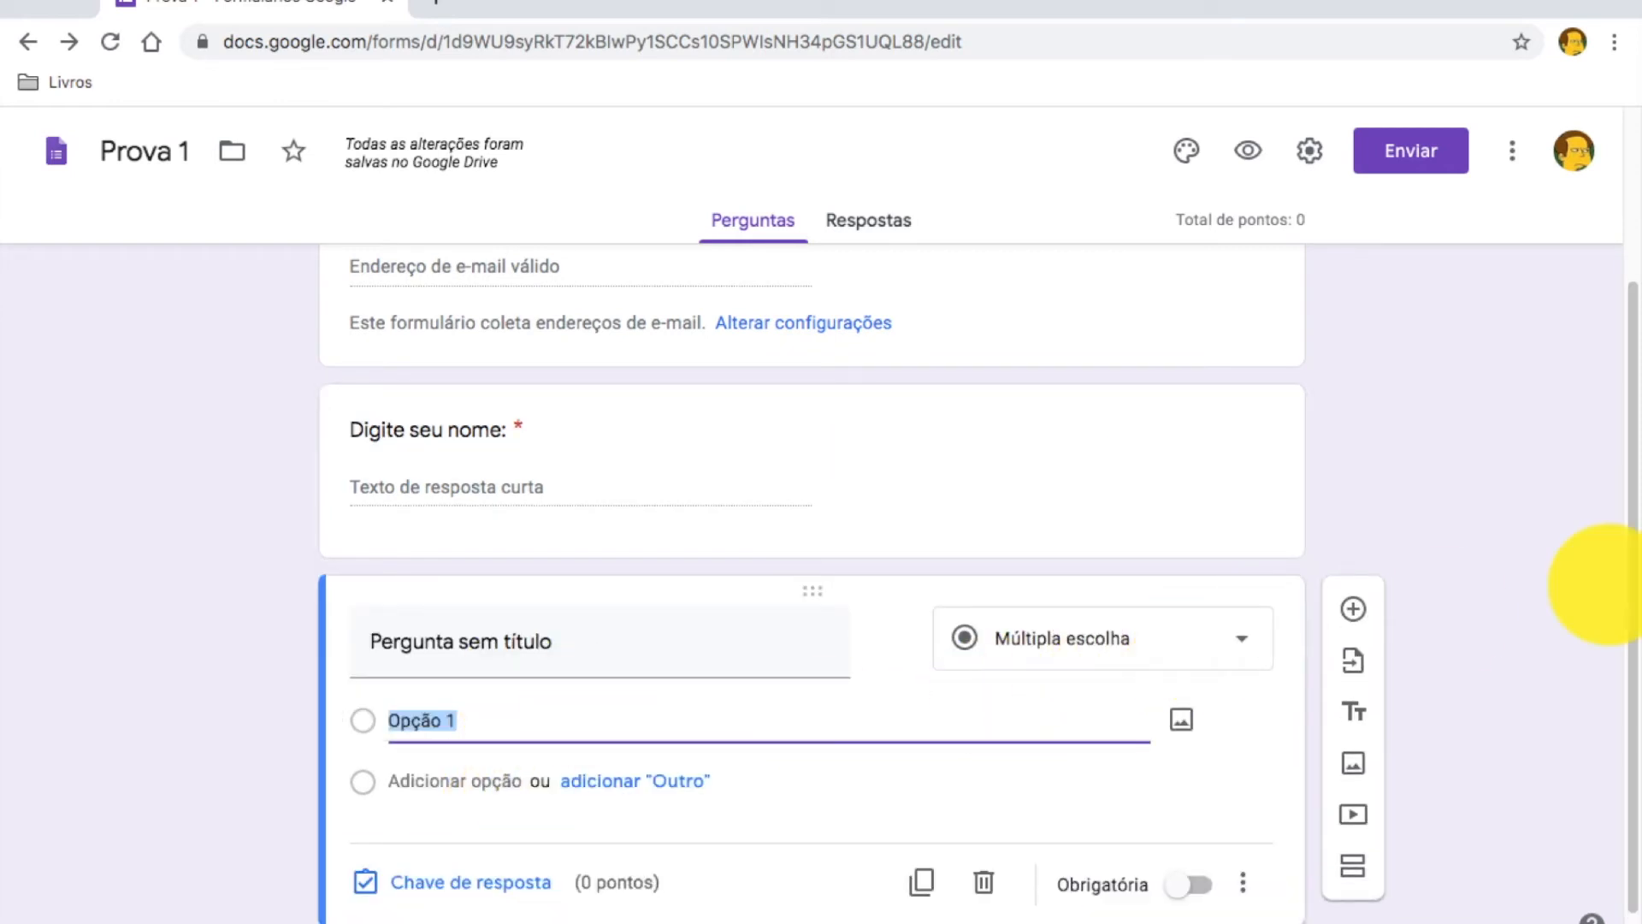
scroll(1539, 590, down, 1)
drag(373, 589, 511, 622)
text(s)
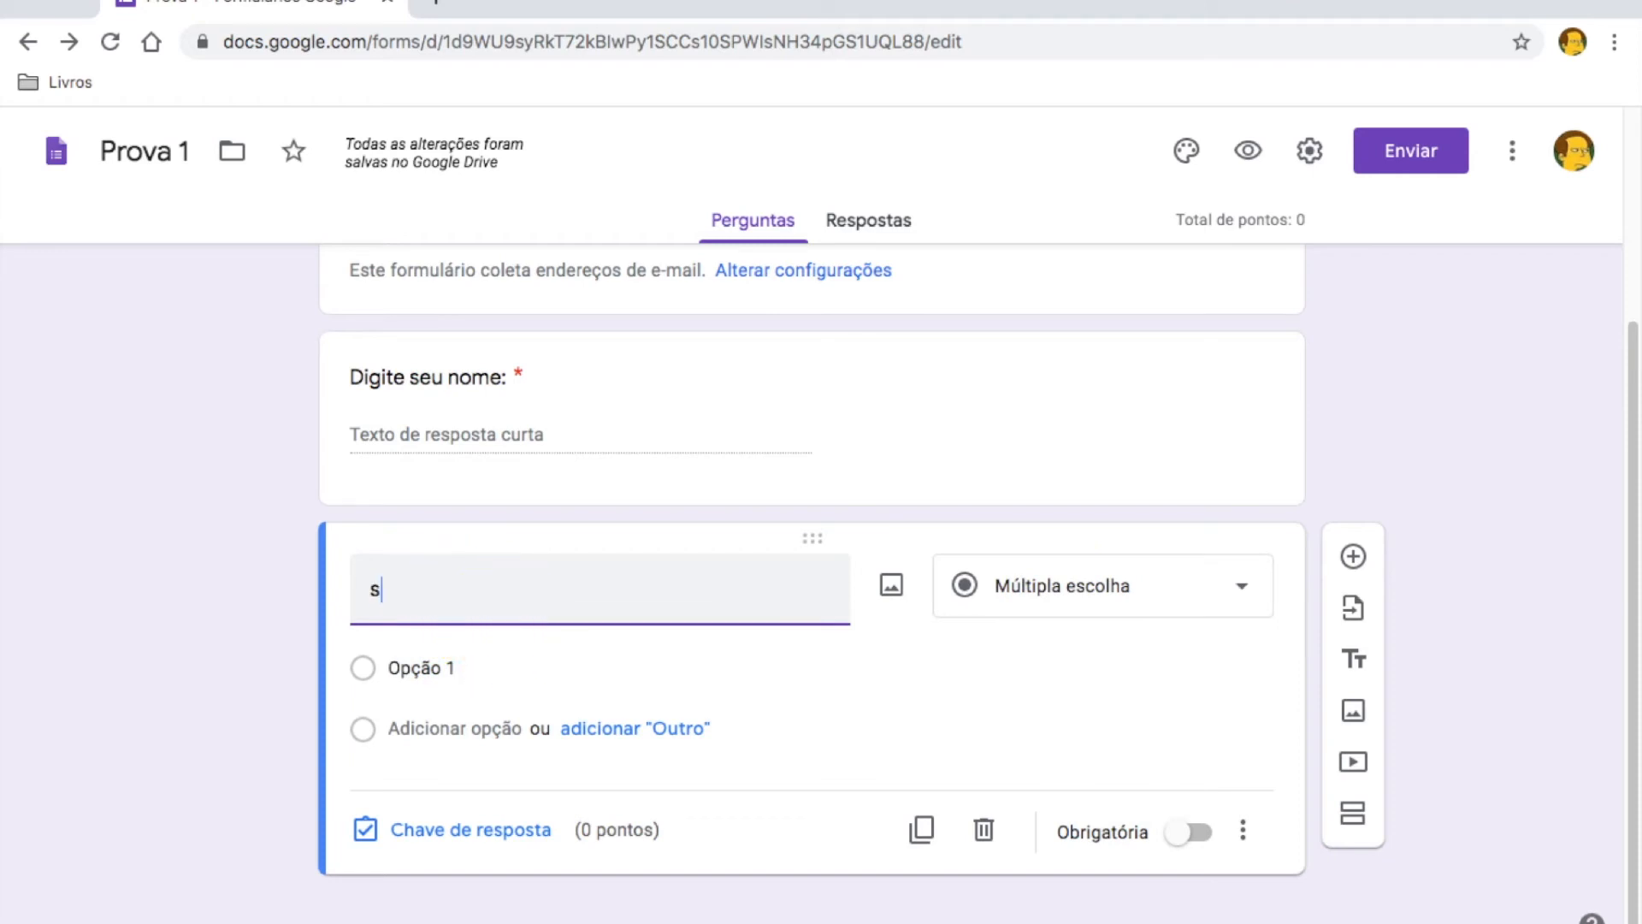
text(fsdsdsdsdsdsdsdsdsd)
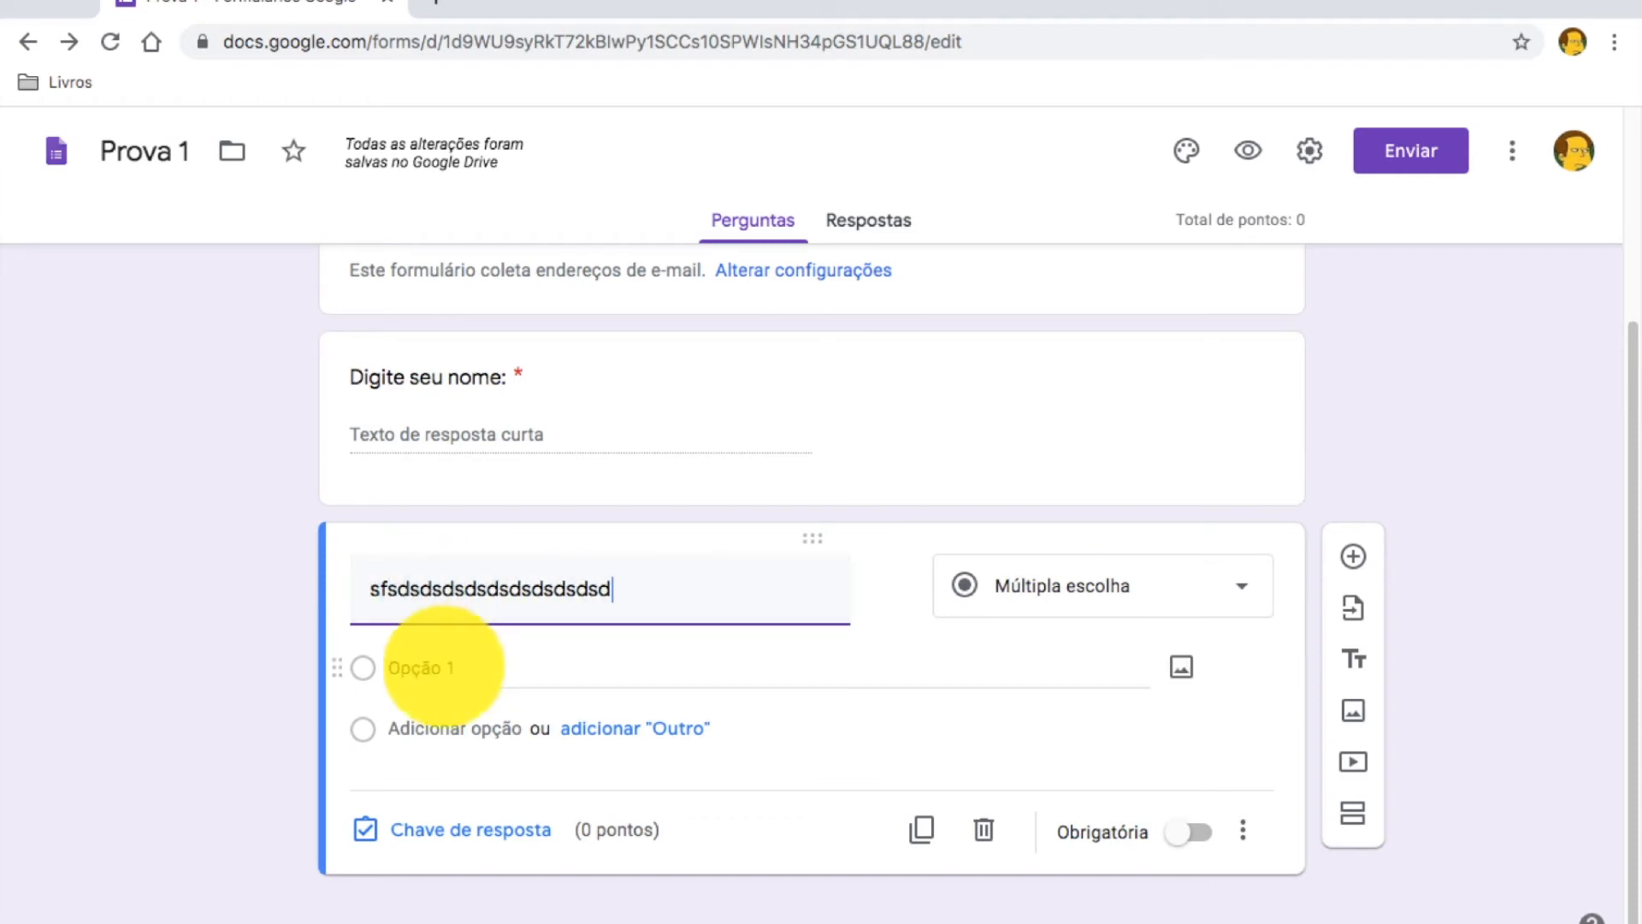
- Add four more answer options, "Opção 2" to "Opção 5", to the multiple-choice question
key(Return)
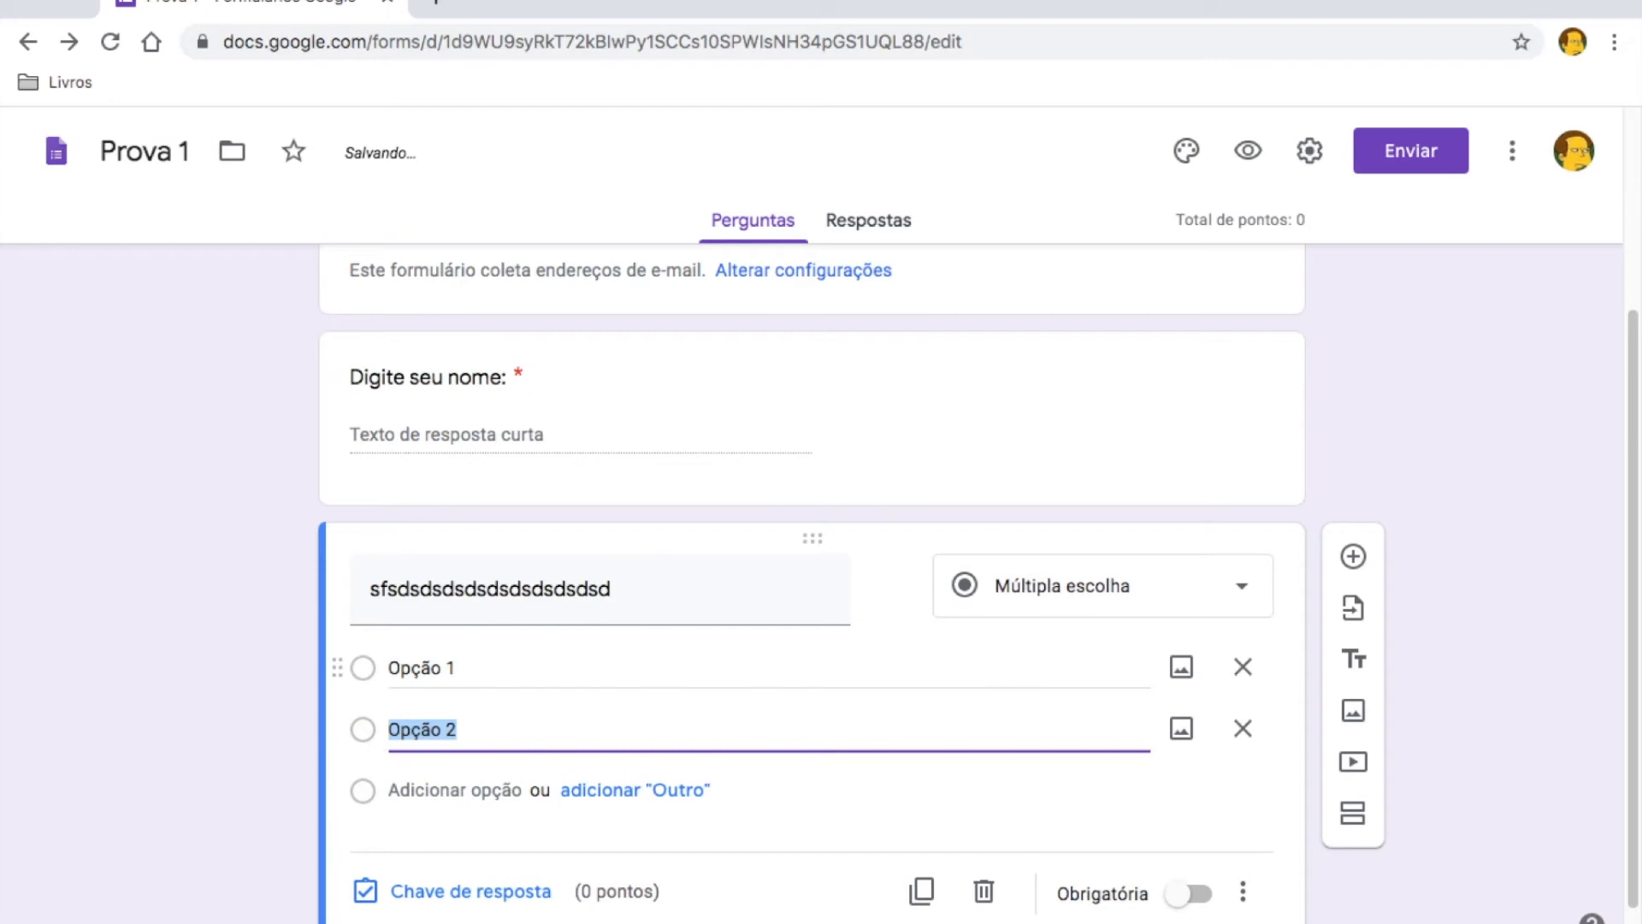
key(Return)
key(Return)
key(Return)
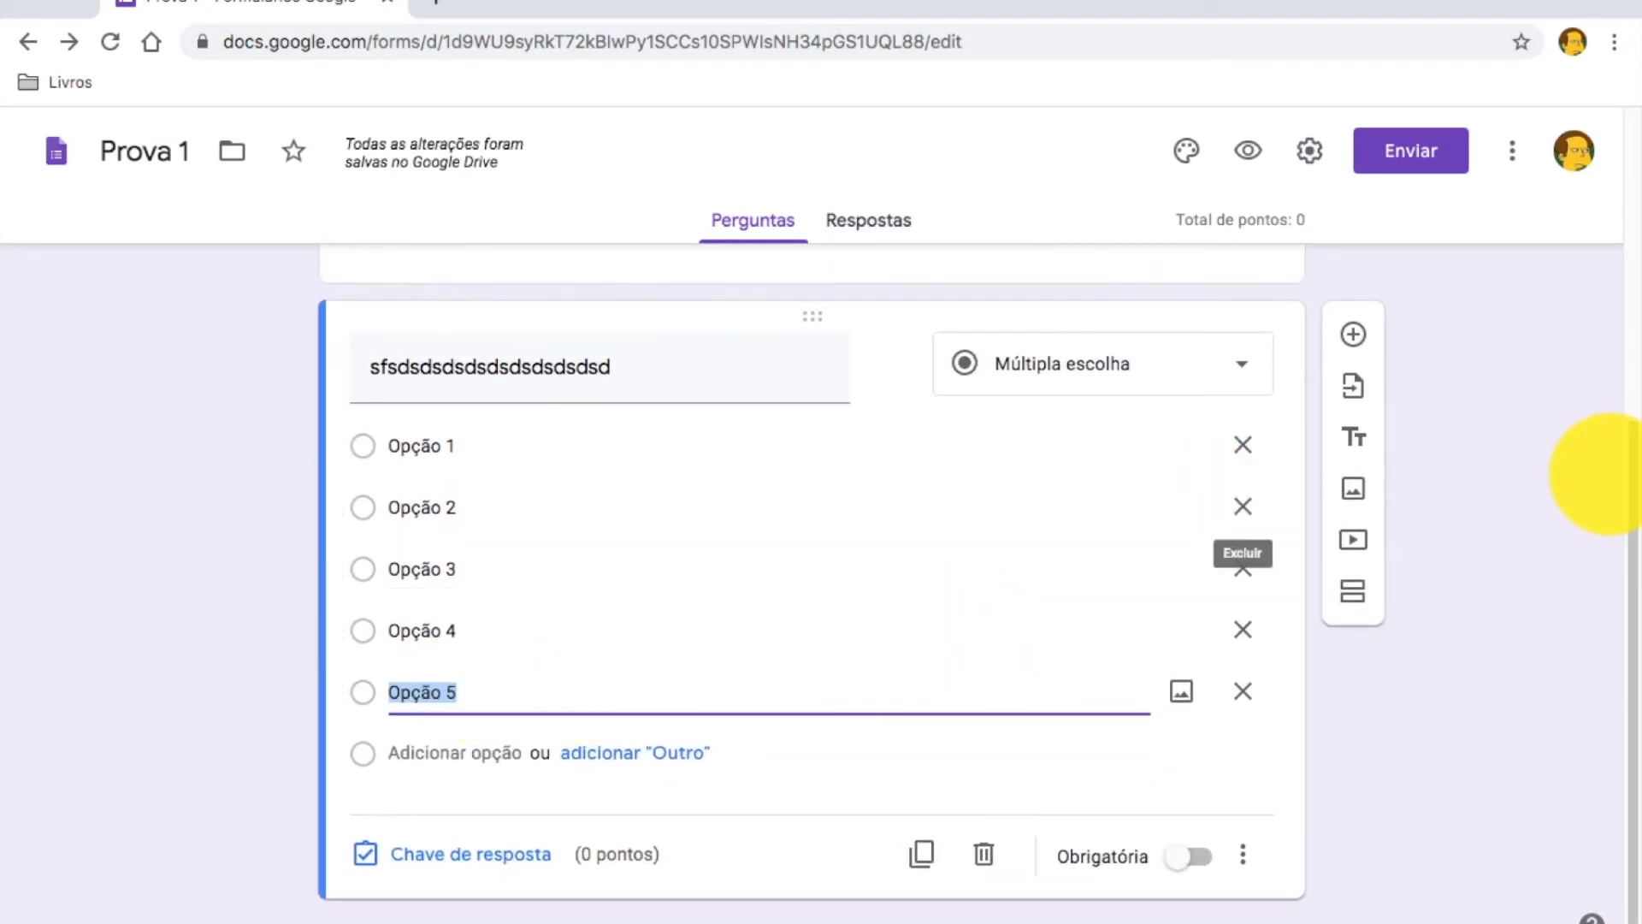
click(1569, 474)
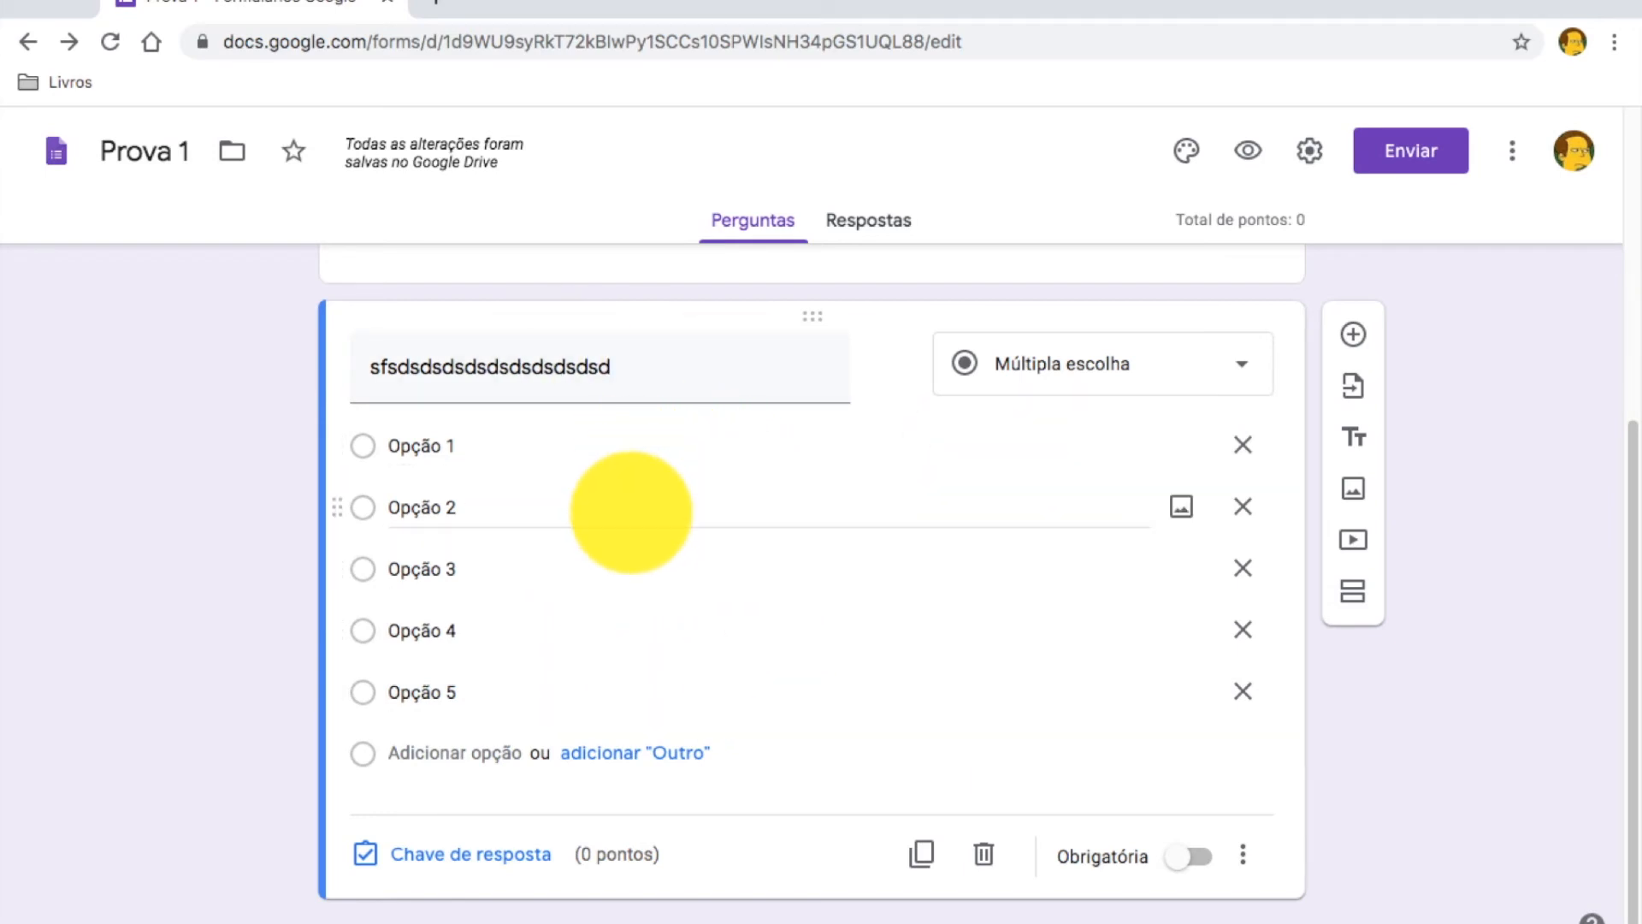
- Make the multiple-choice question required and mark "Opção 1" as its correct answer, worth 1 point
click(1178, 855)
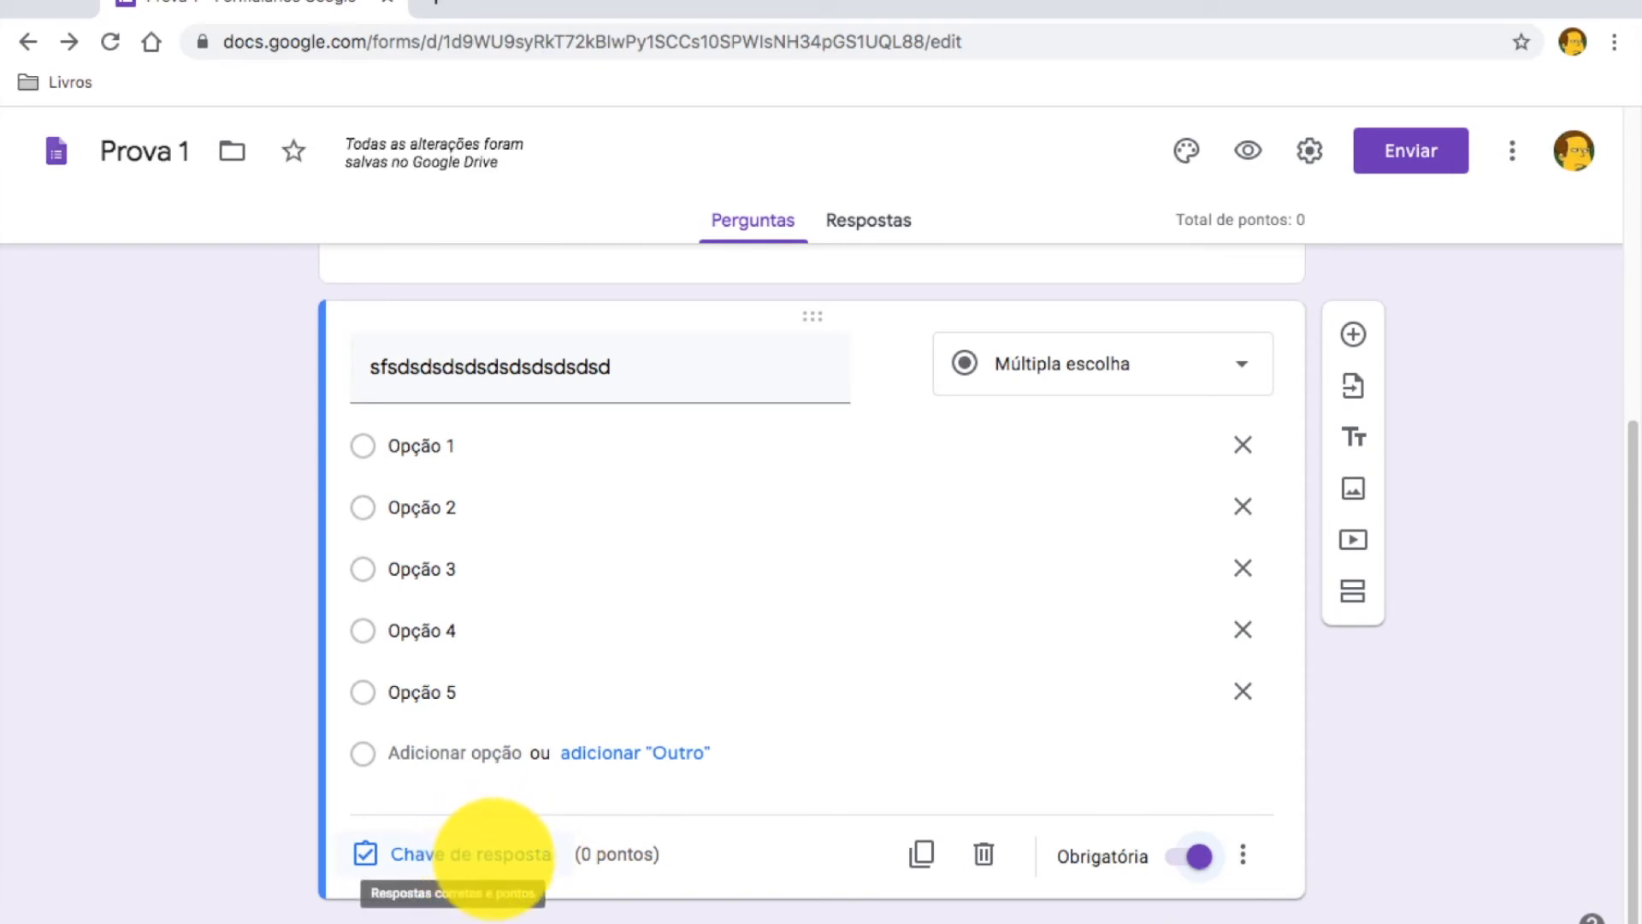
click(479, 853)
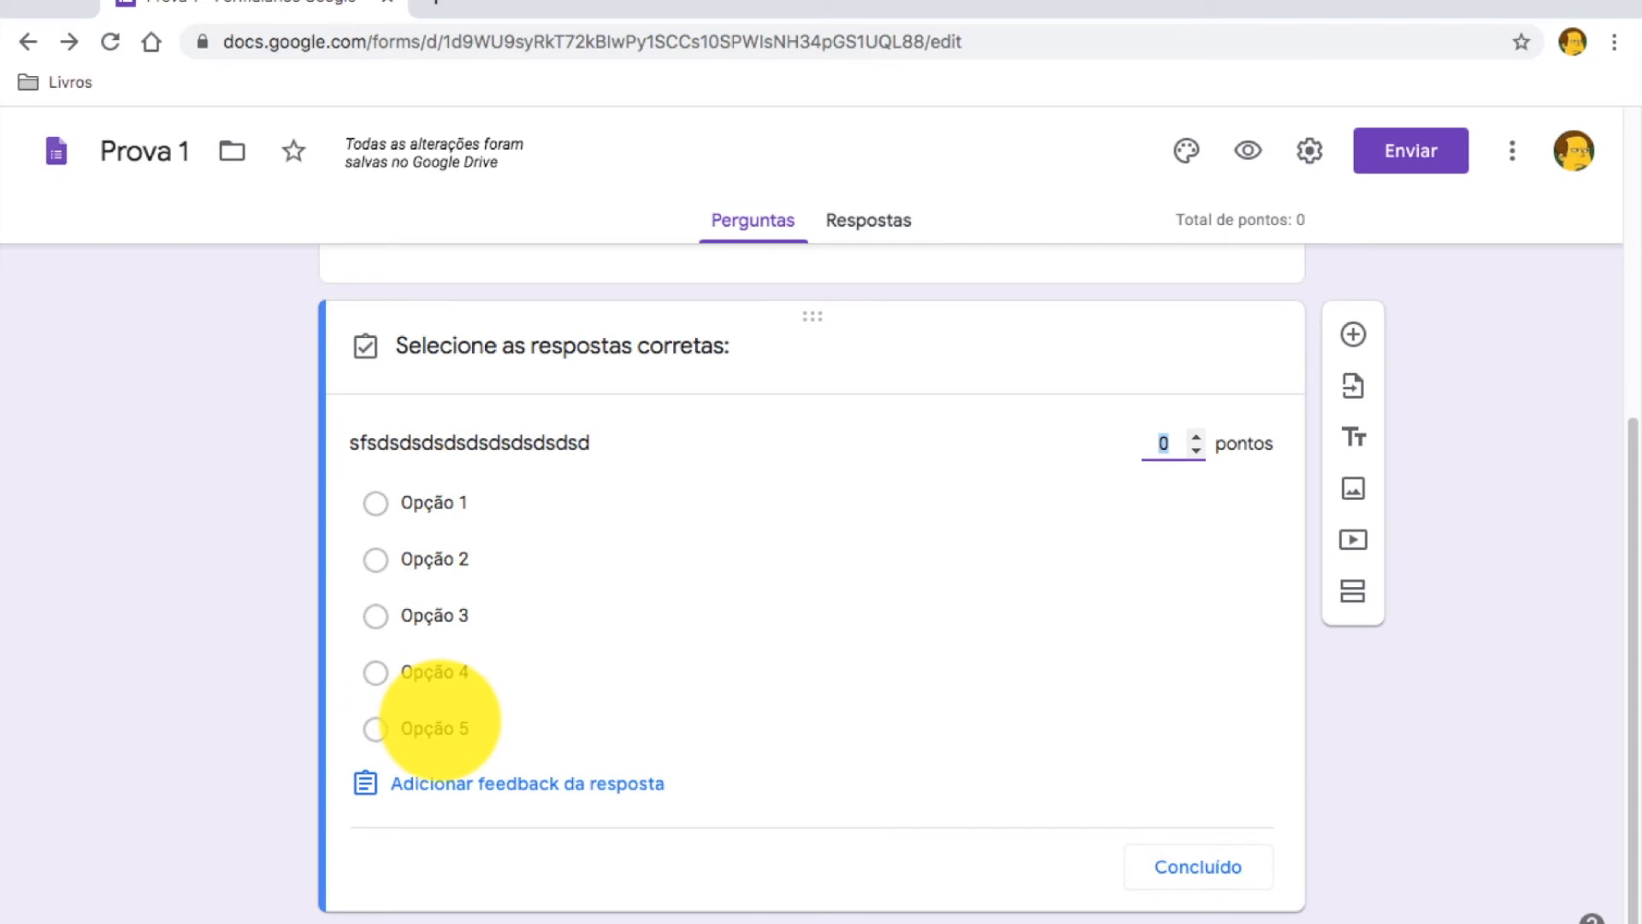
click(376, 504)
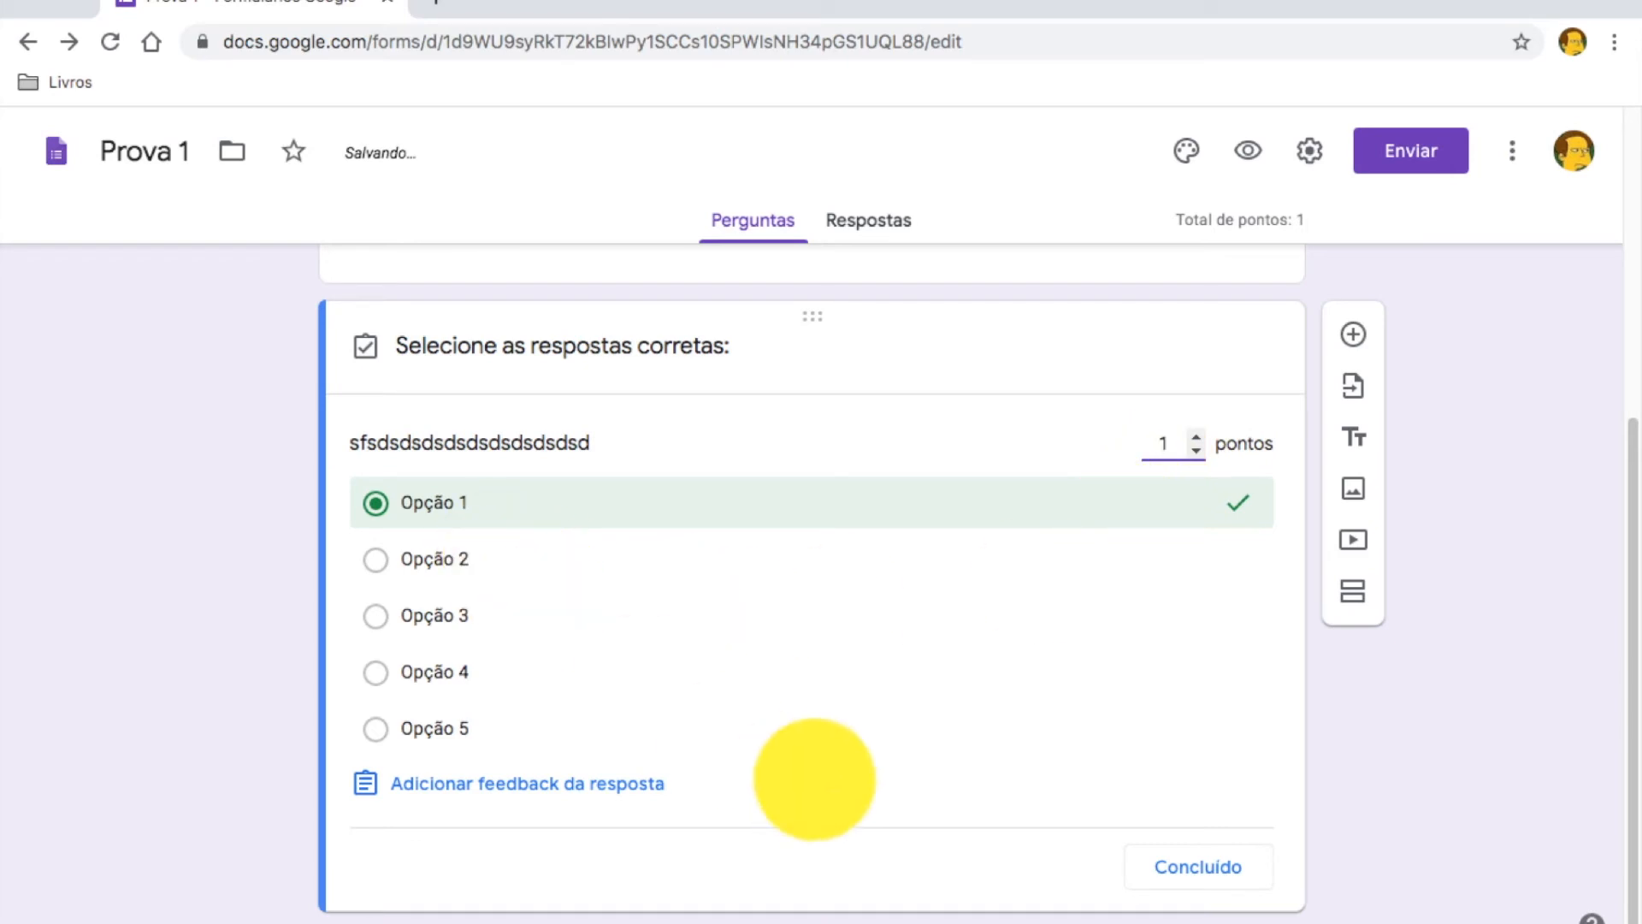
click(1198, 865)
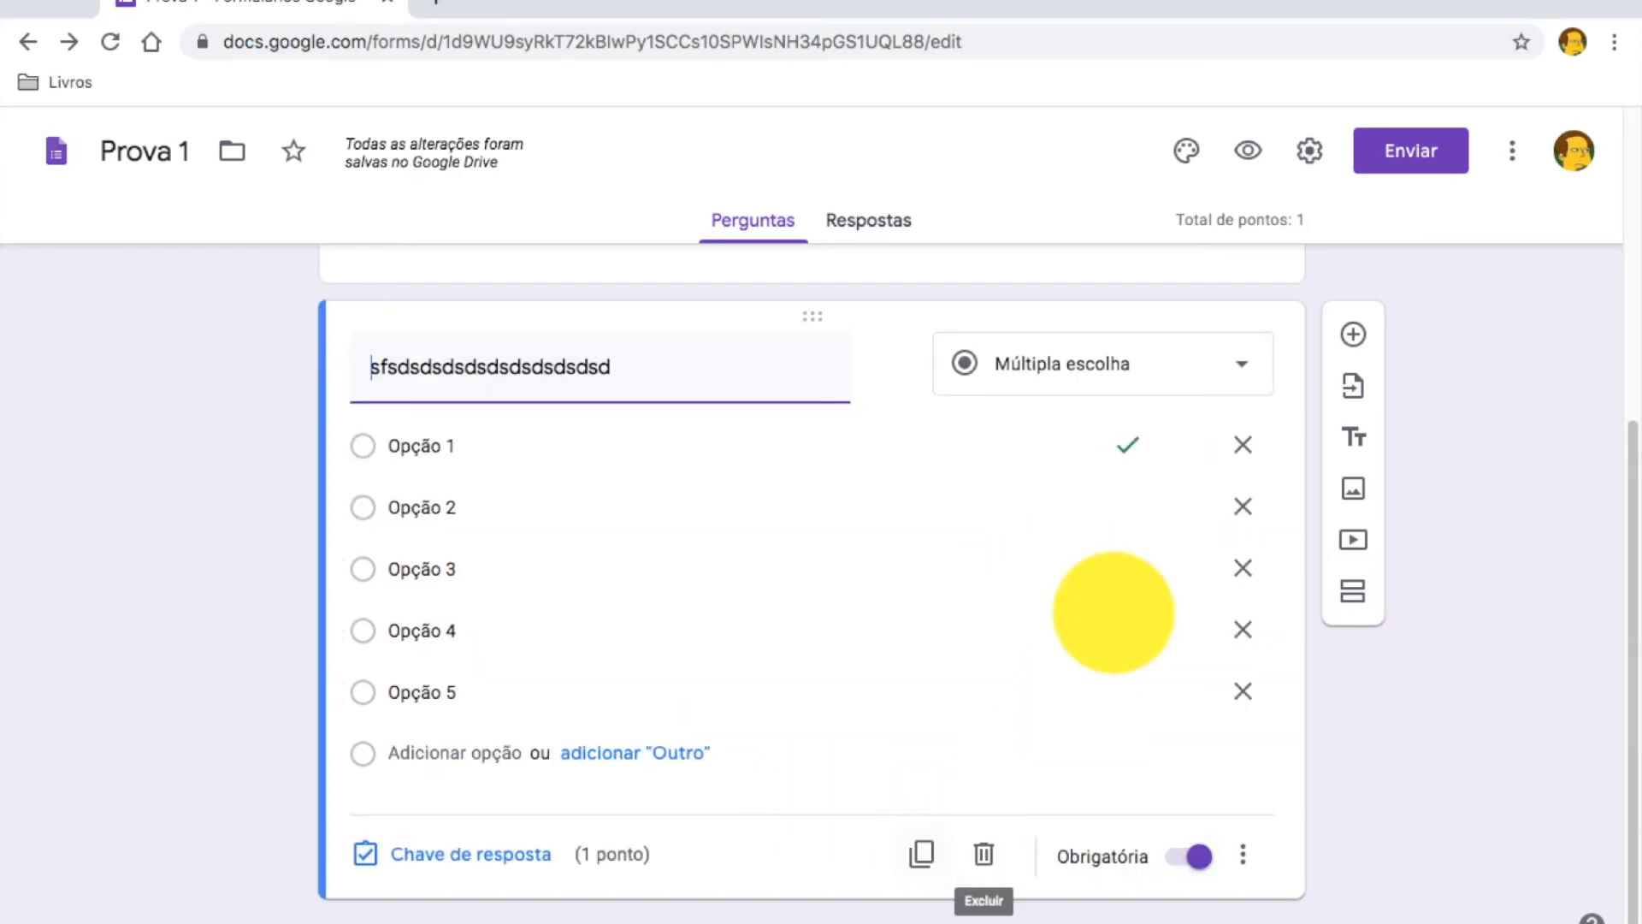
- Add a checkbox question ("Caixas de seleção") titled "asasasasasasa" after the multiple-choice question
scroll(1496, 699, down, 1)
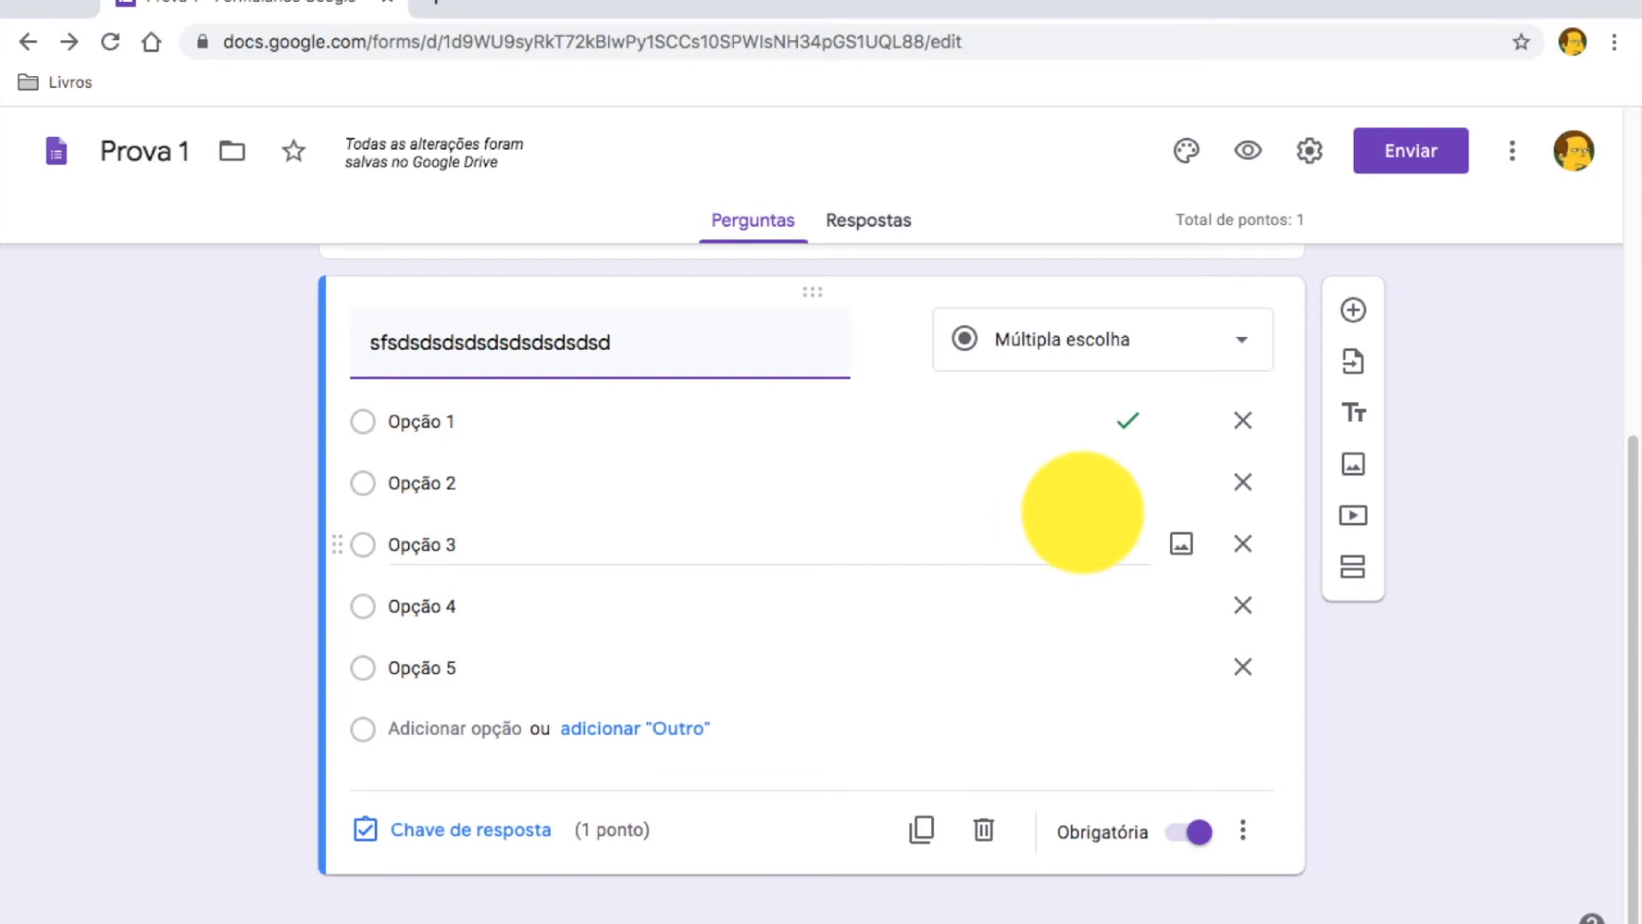
click(1353, 310)
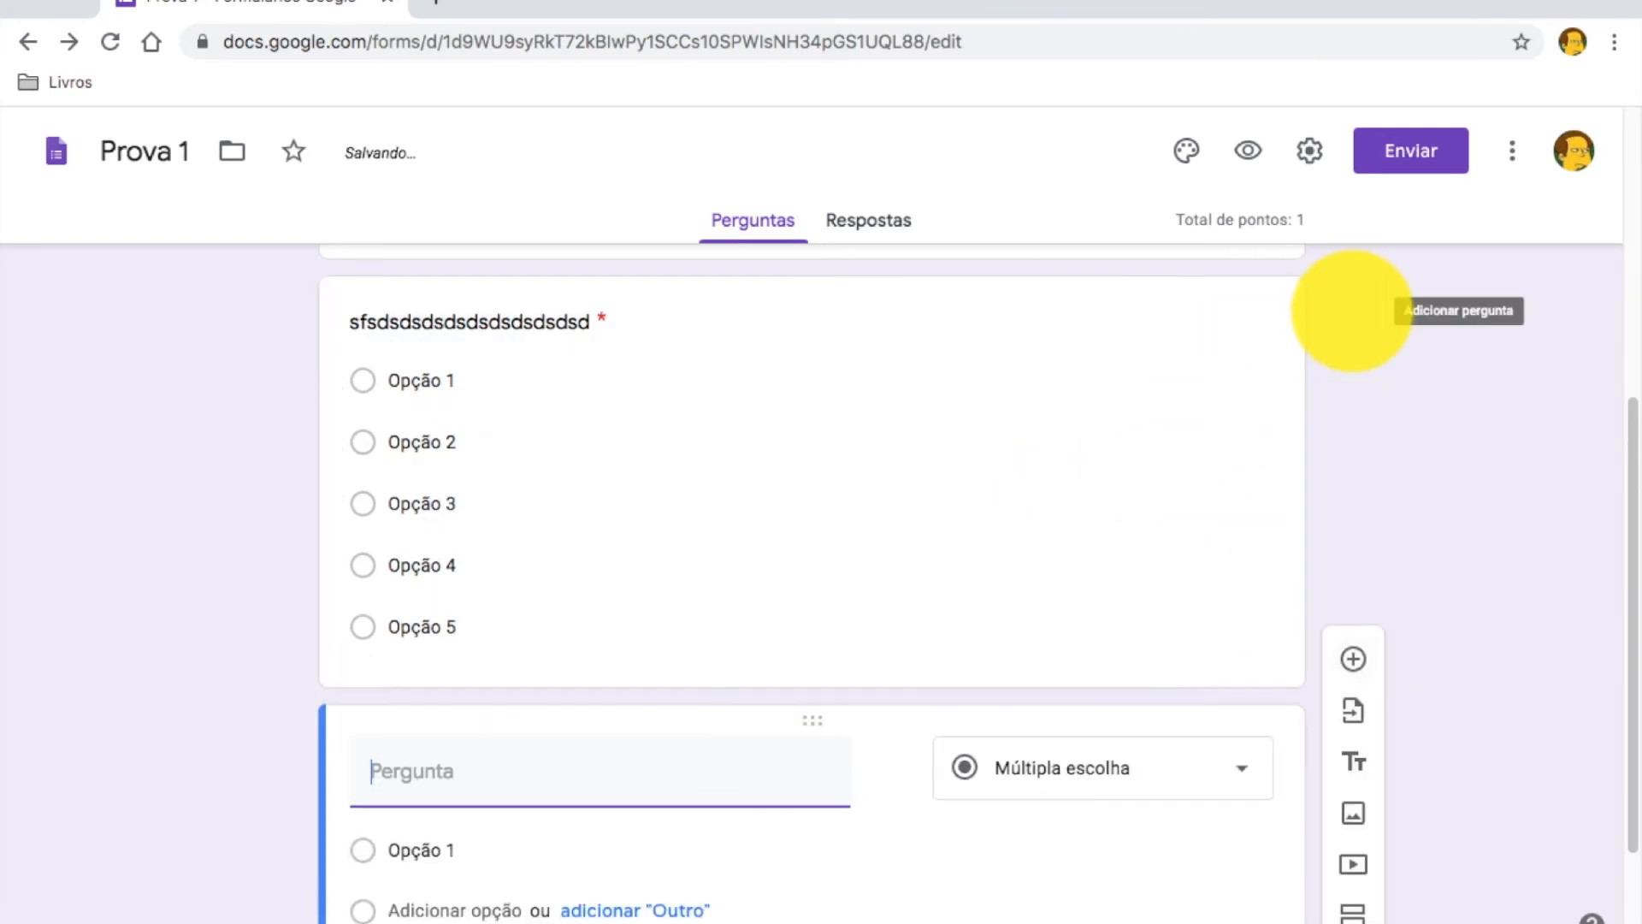
click(1172, 588)
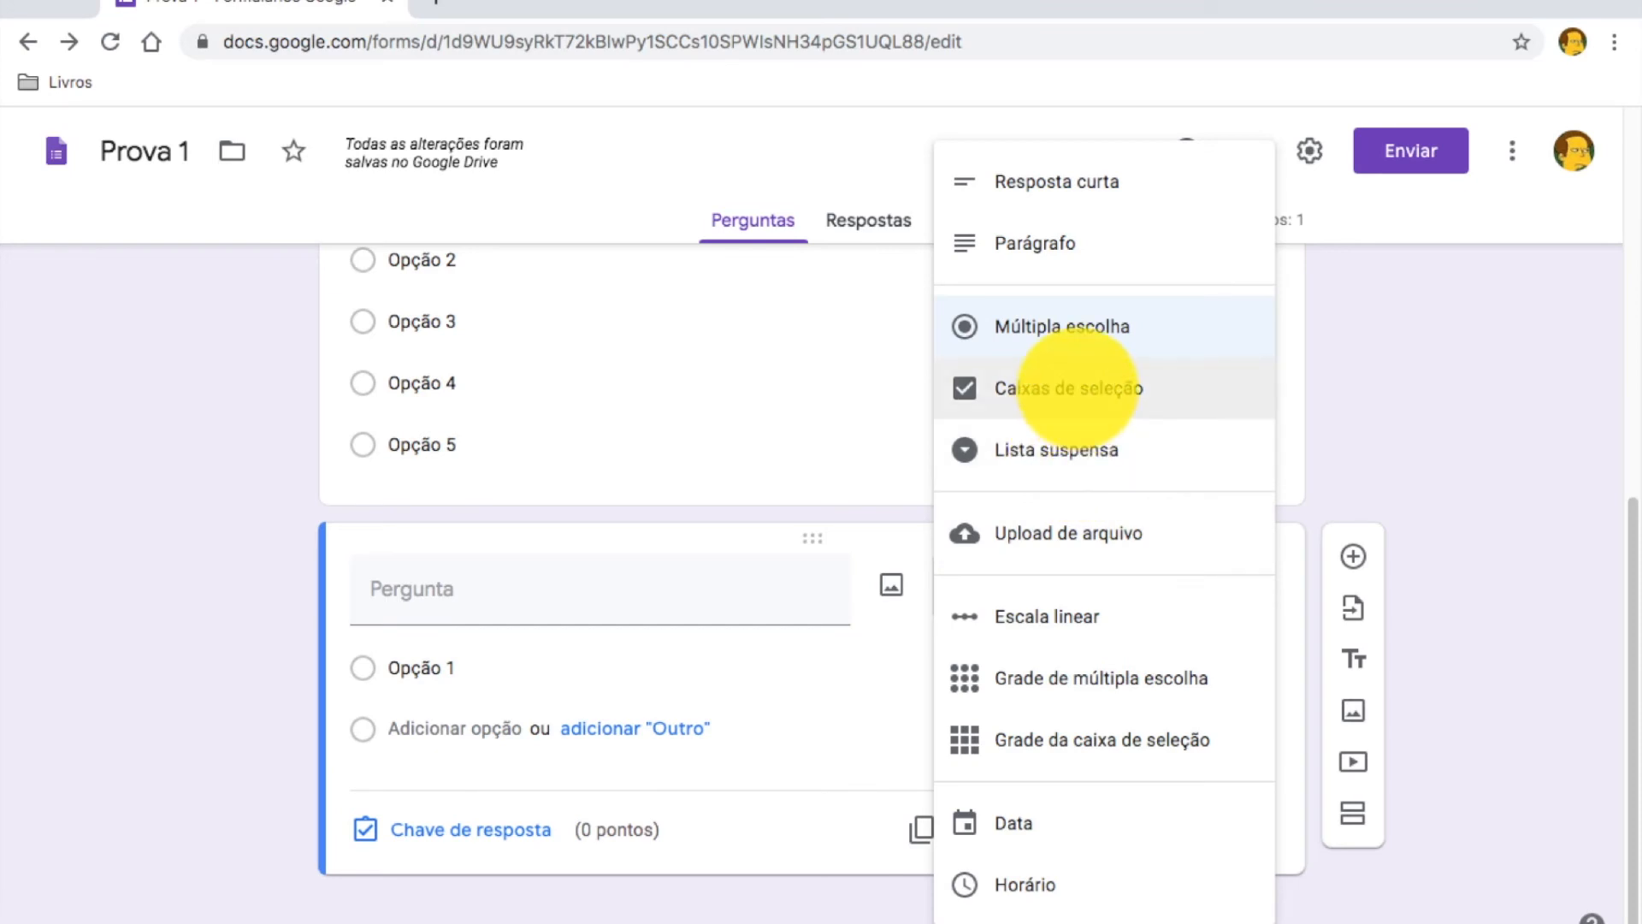
click(1073, 376)
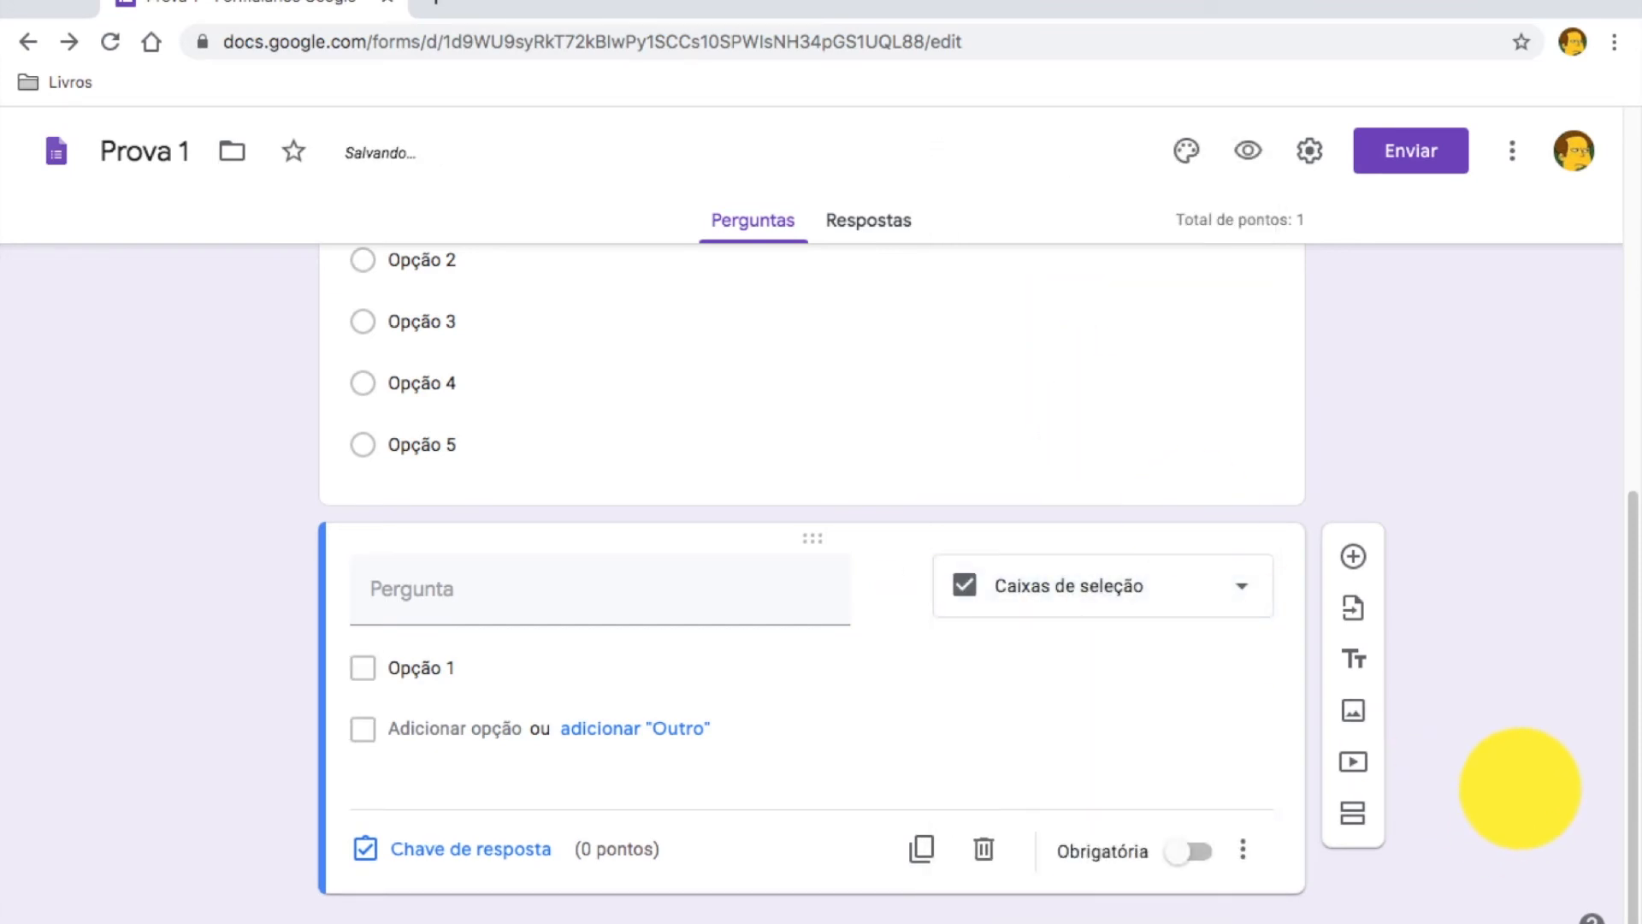
click(720, 588)
text(asasas)
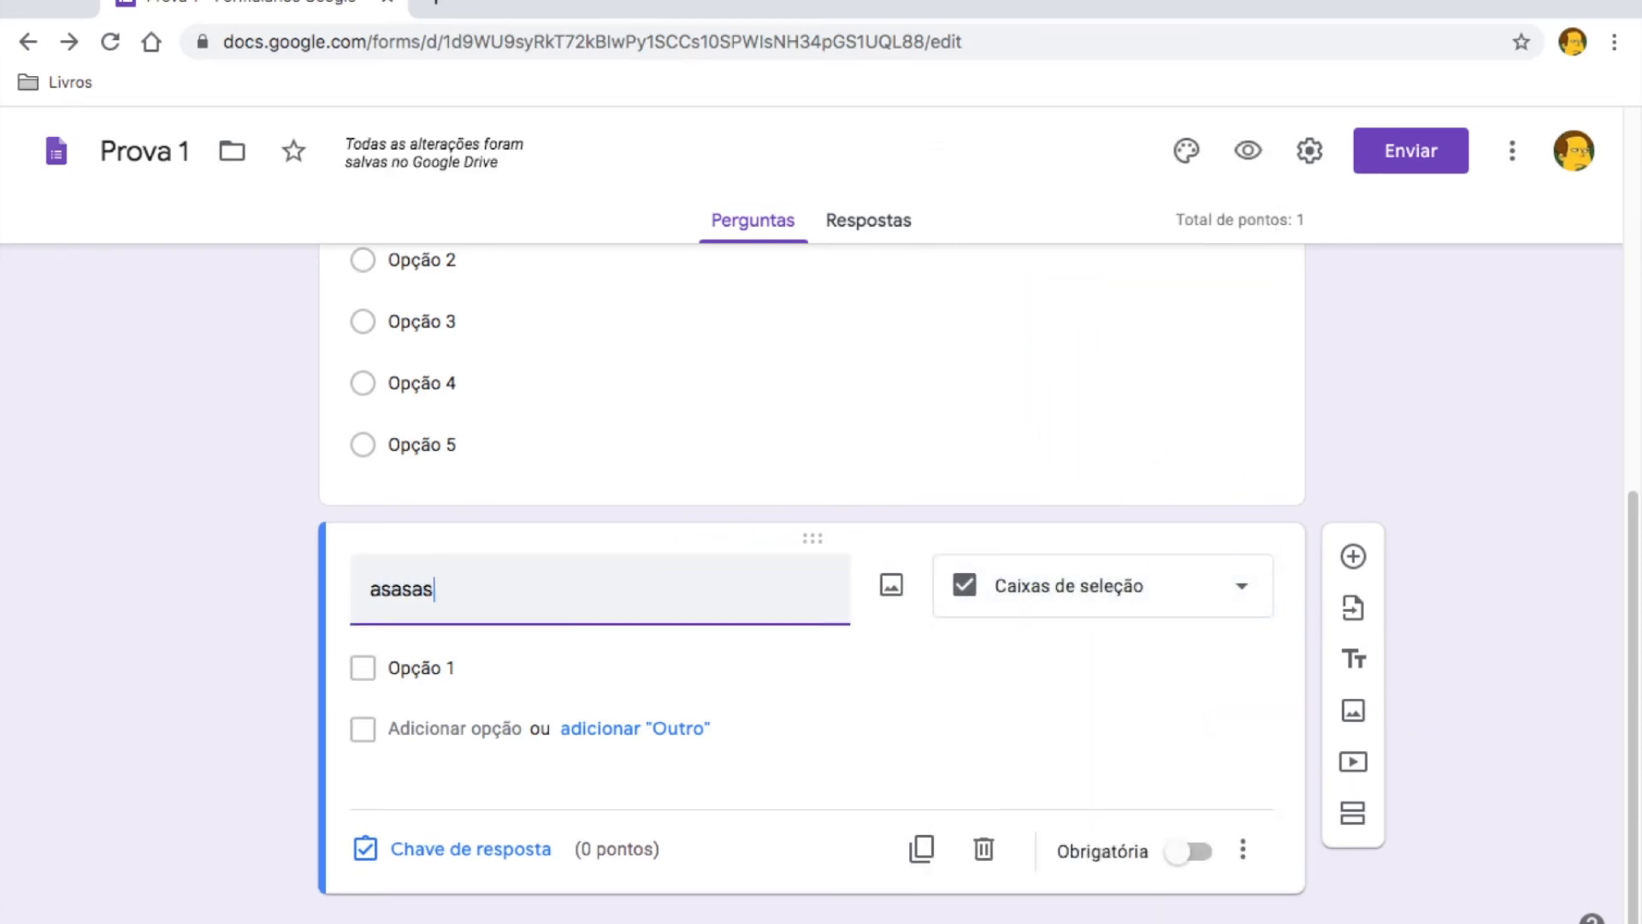
text(asasasa)
- Add the options "Opção 2" to "Opção 5" to the checkbox question
click(641, 667)
key(Return)
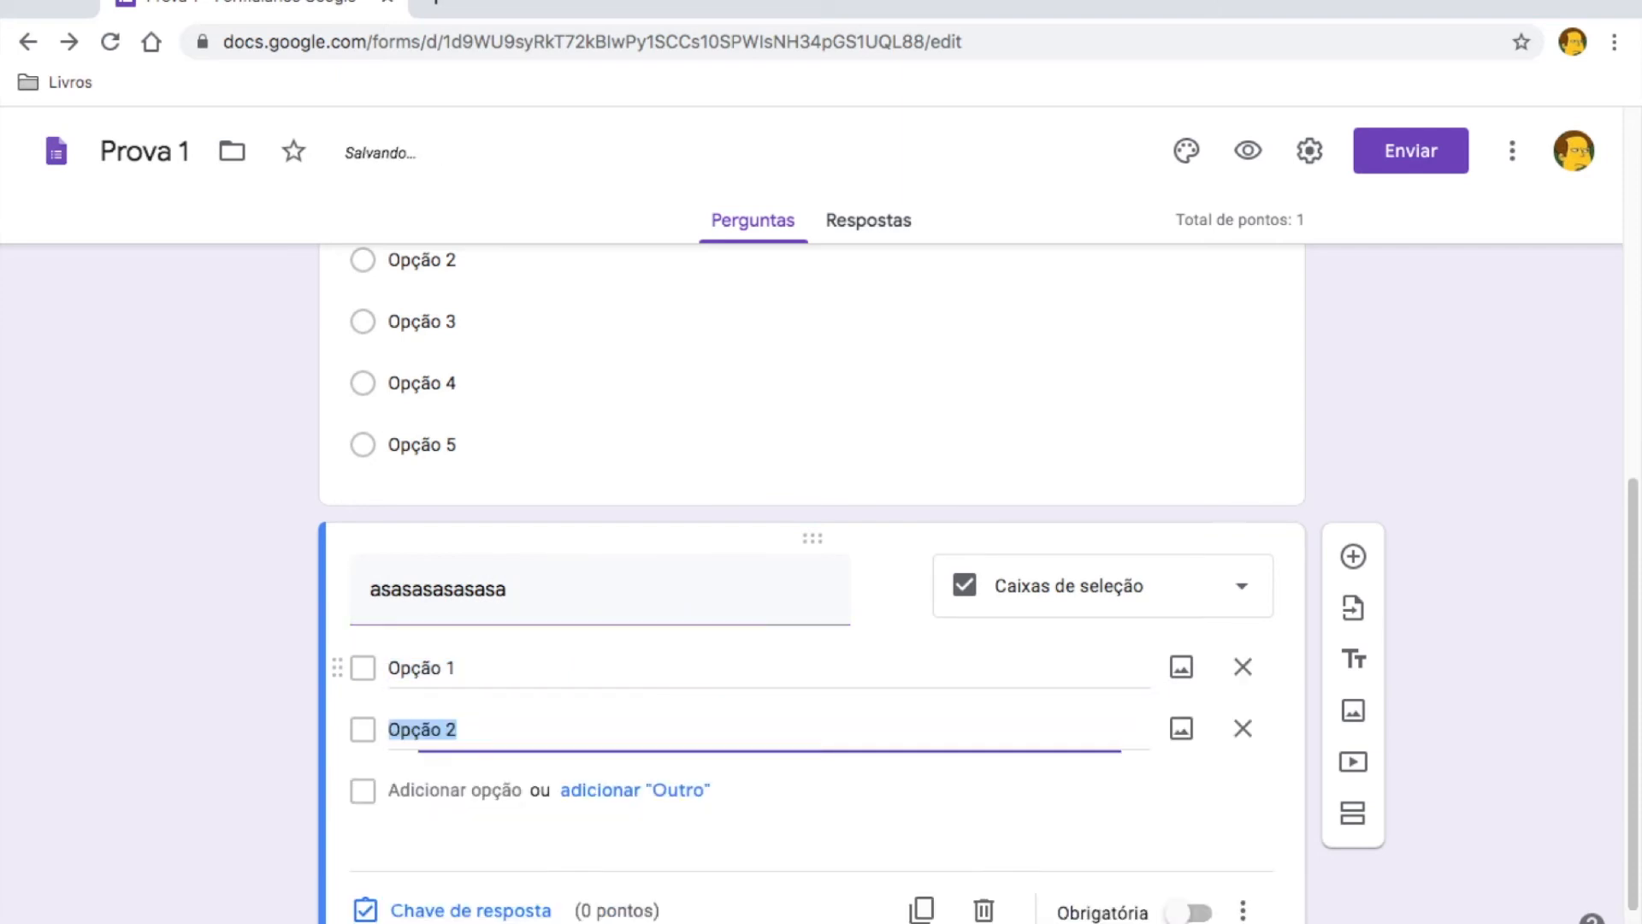
key(Return)
key(Return)
key(Return)
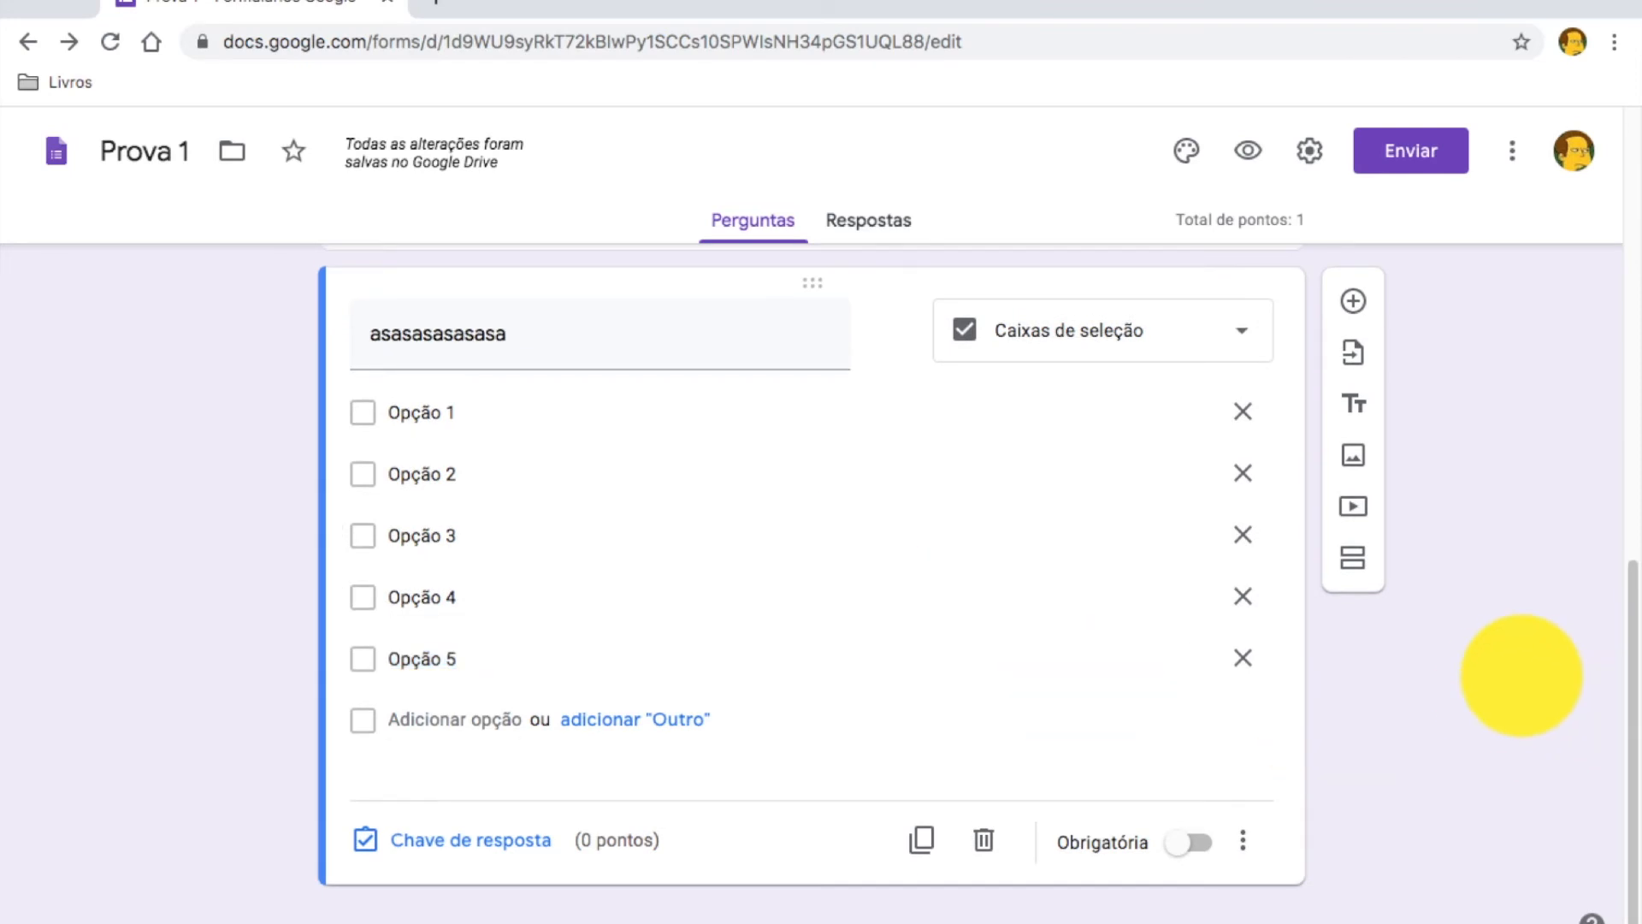
scroll(1509, 688, up, 5)
click(990, 516)
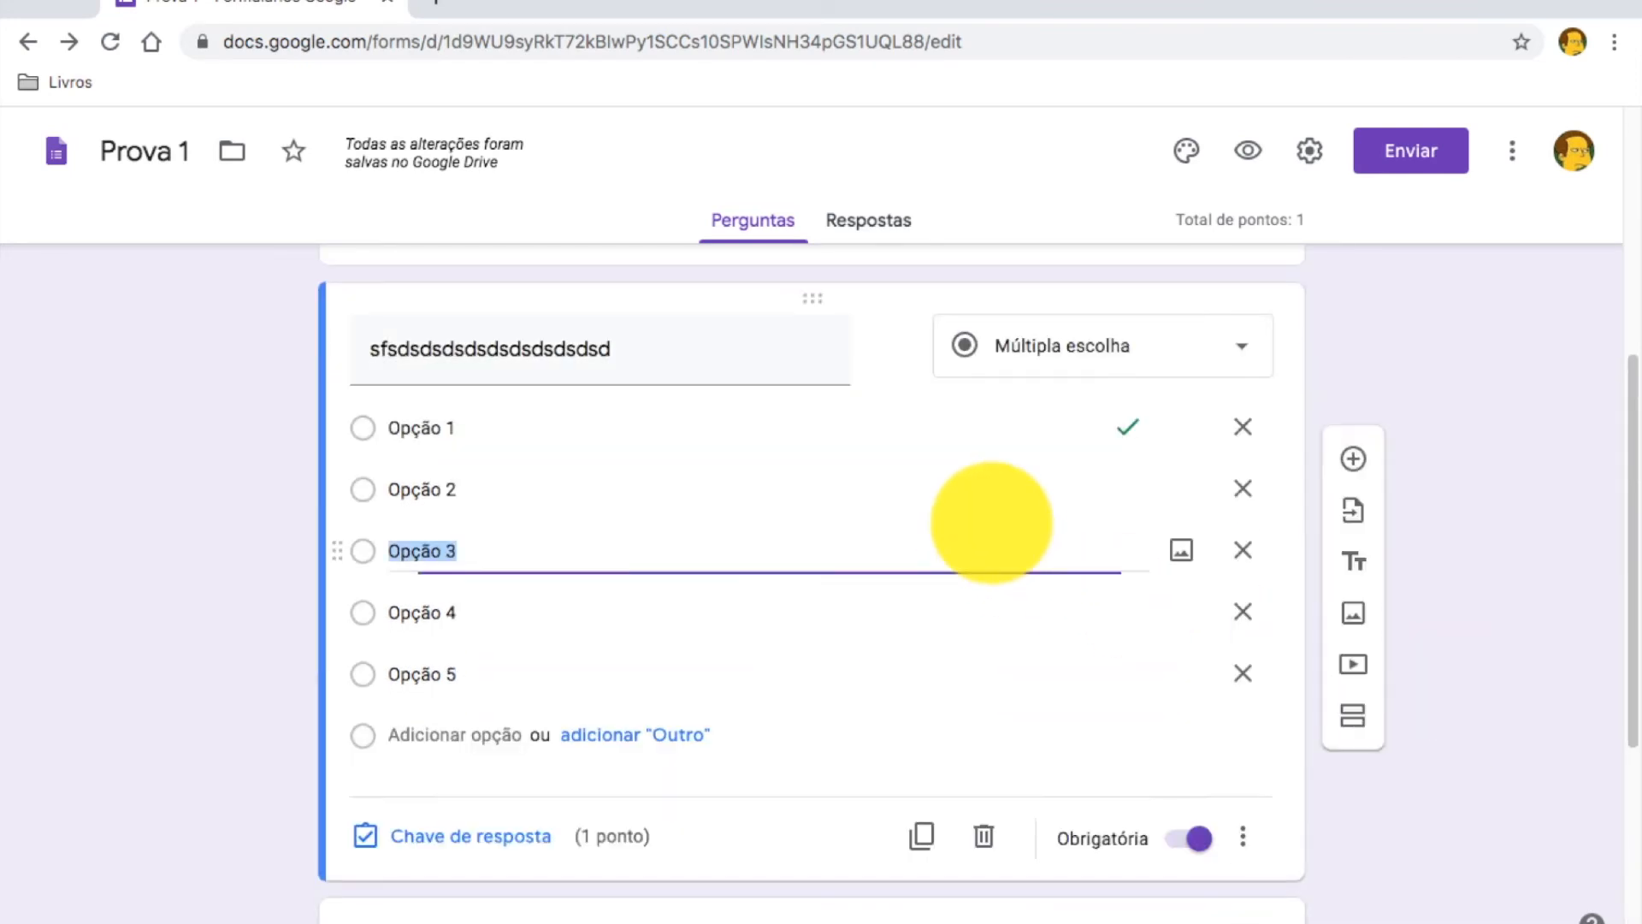
scroll(1056, 604, down, 5)
click(866, 688)
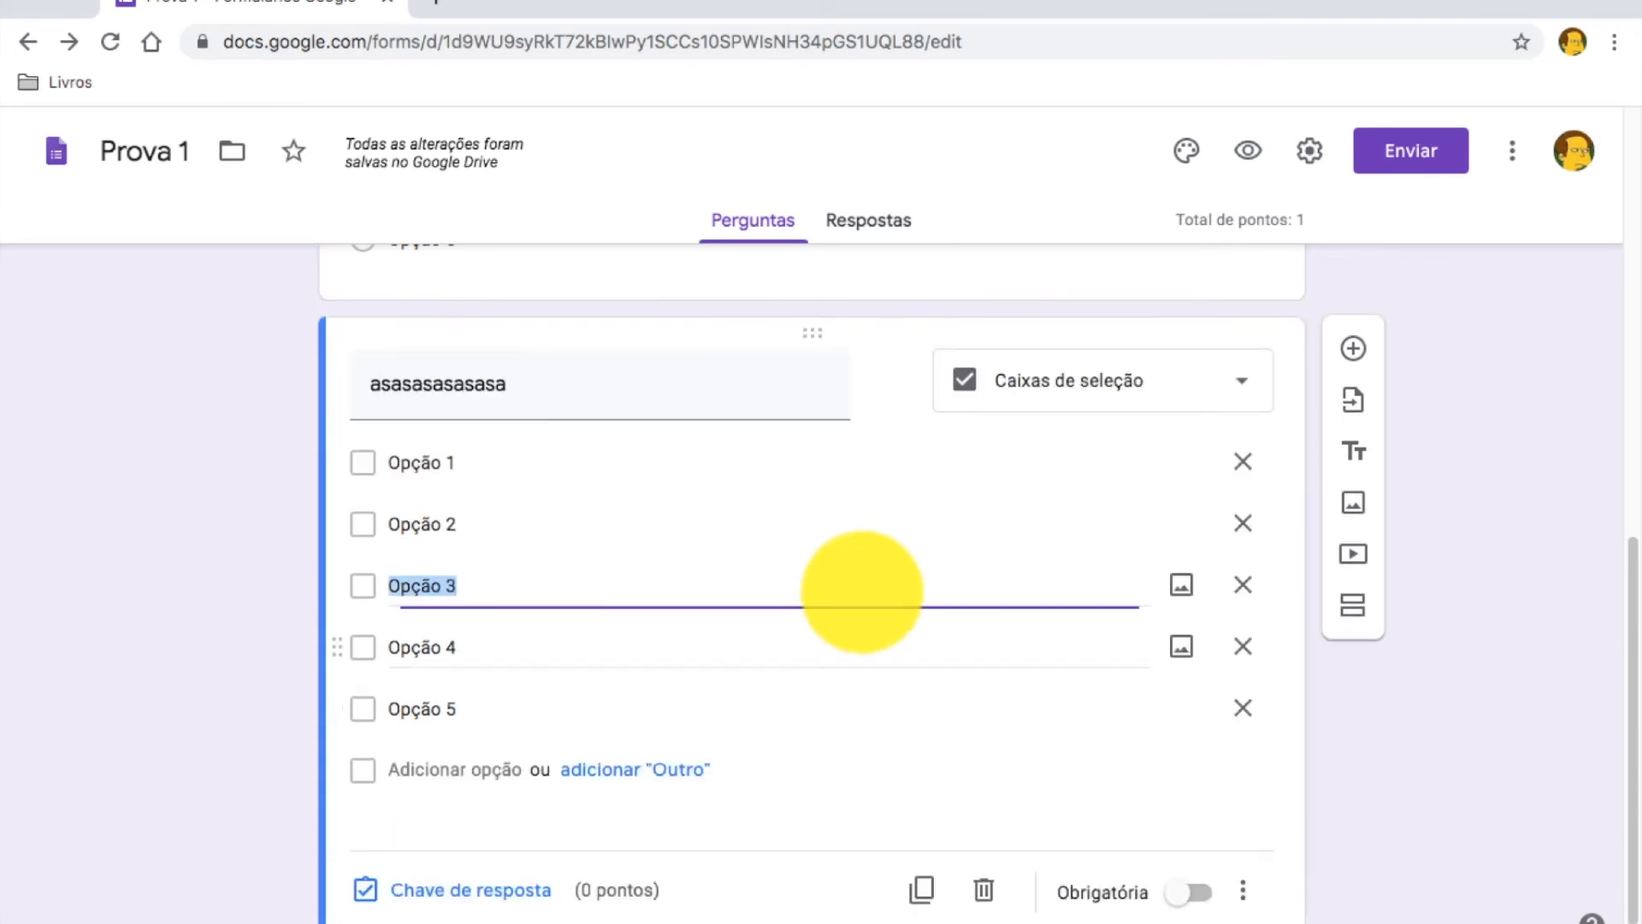
- Make the checkbox question required and mark "Opção 1" and "Opção 2" as its correct answers, worth 1 point
click(1188, 891)
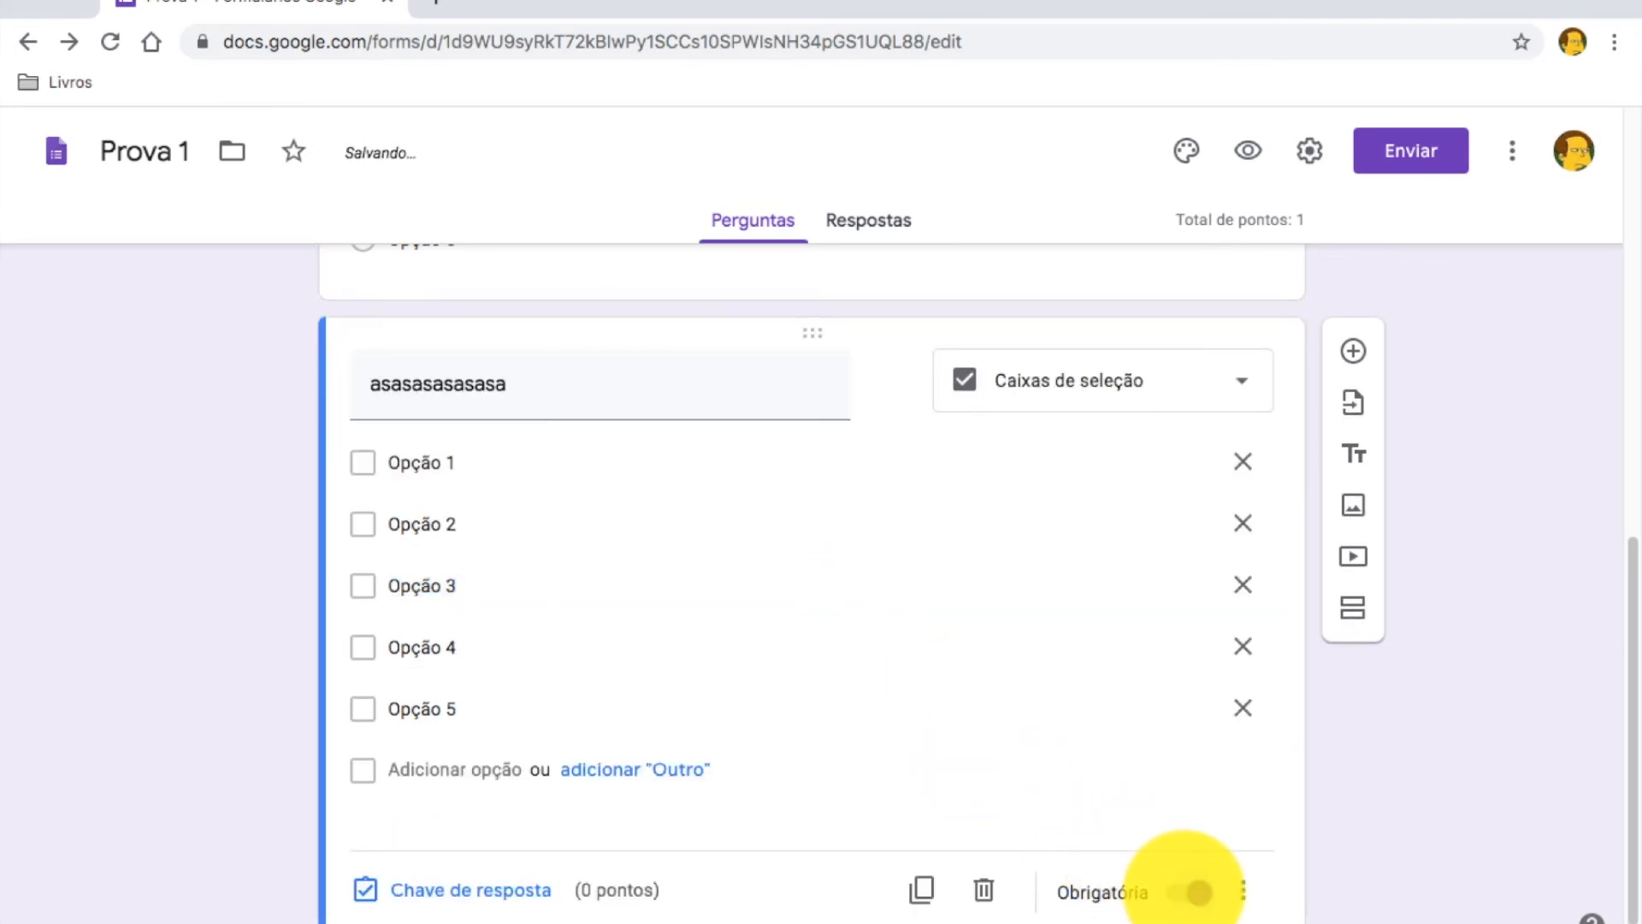
click(462, 889)
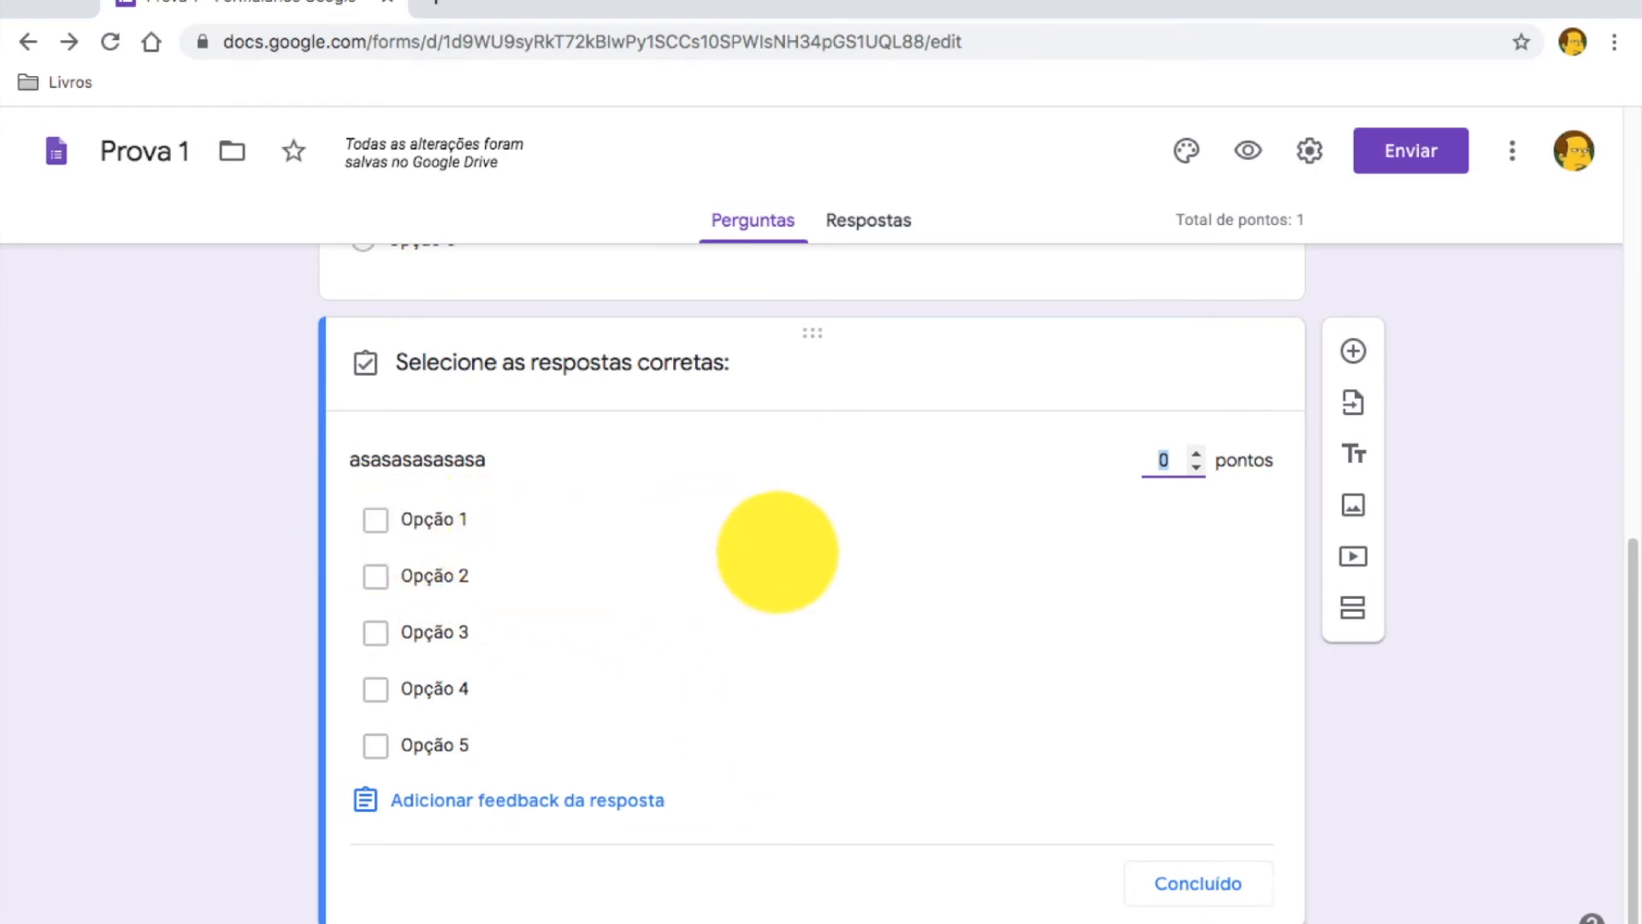
scroll(727, 564, down, 1)
click(375, 483)
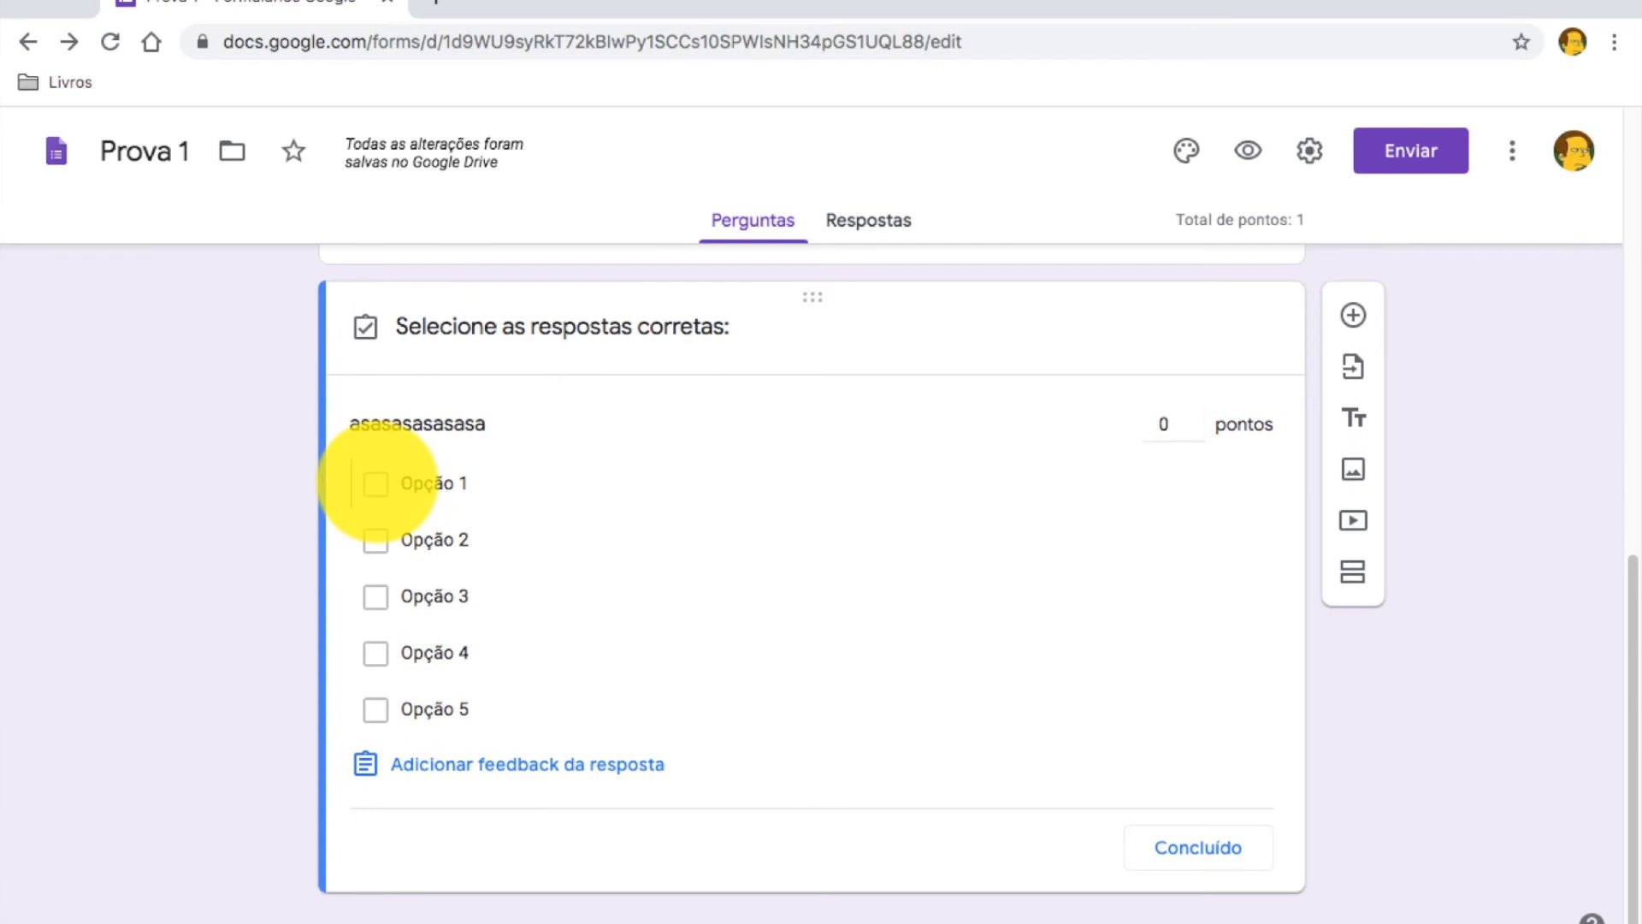
click(376, 540)
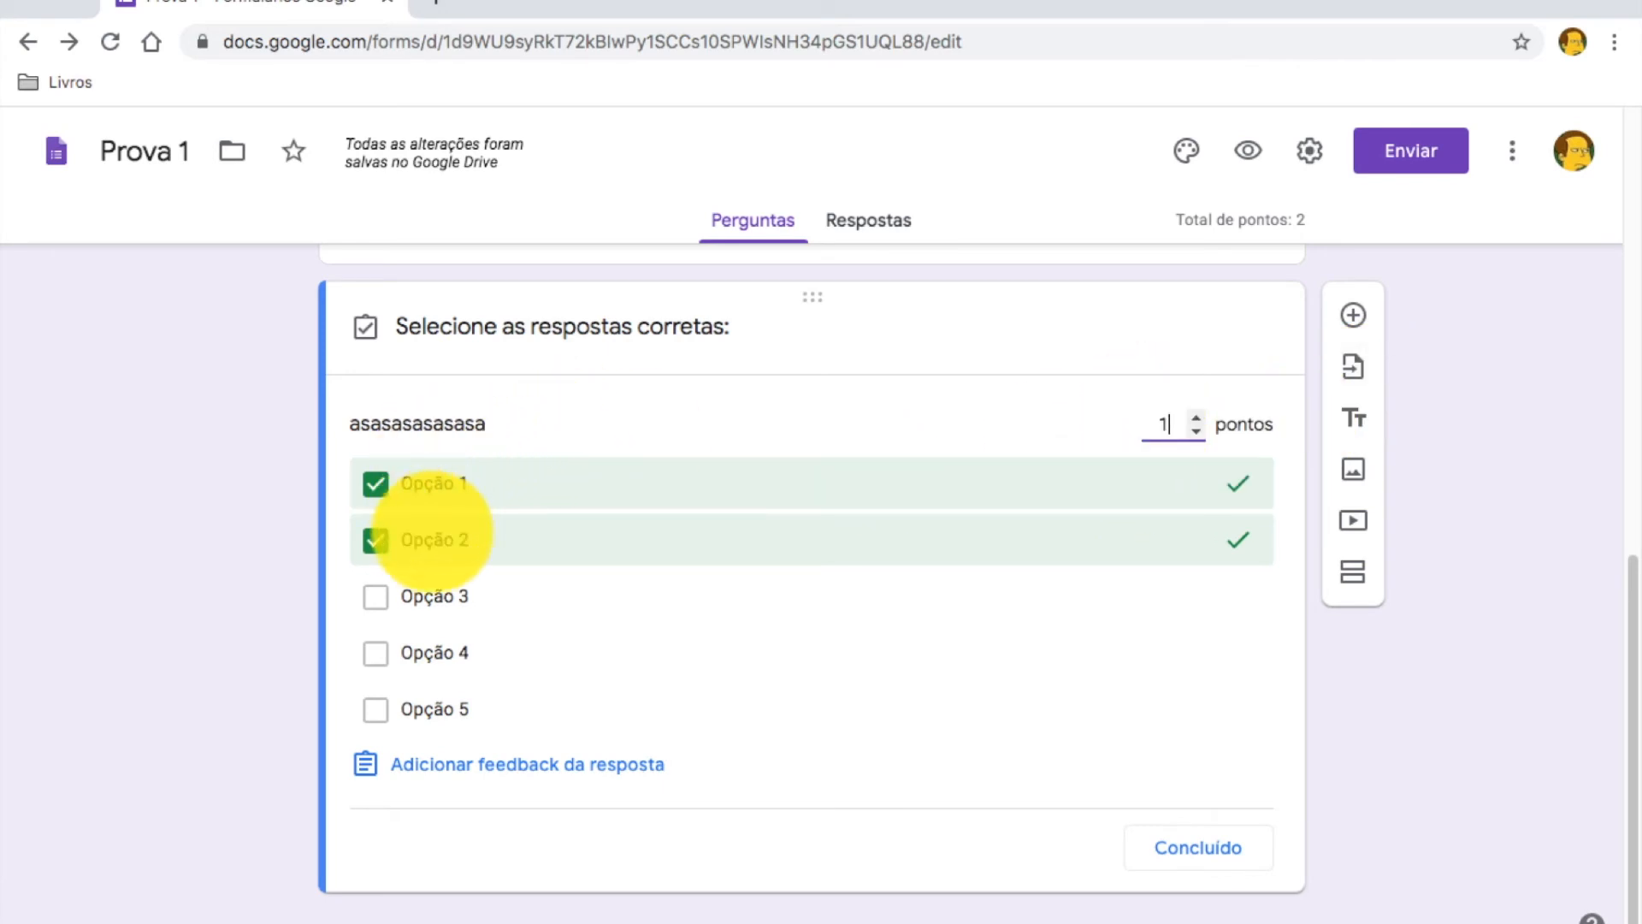
click(1163, 428)
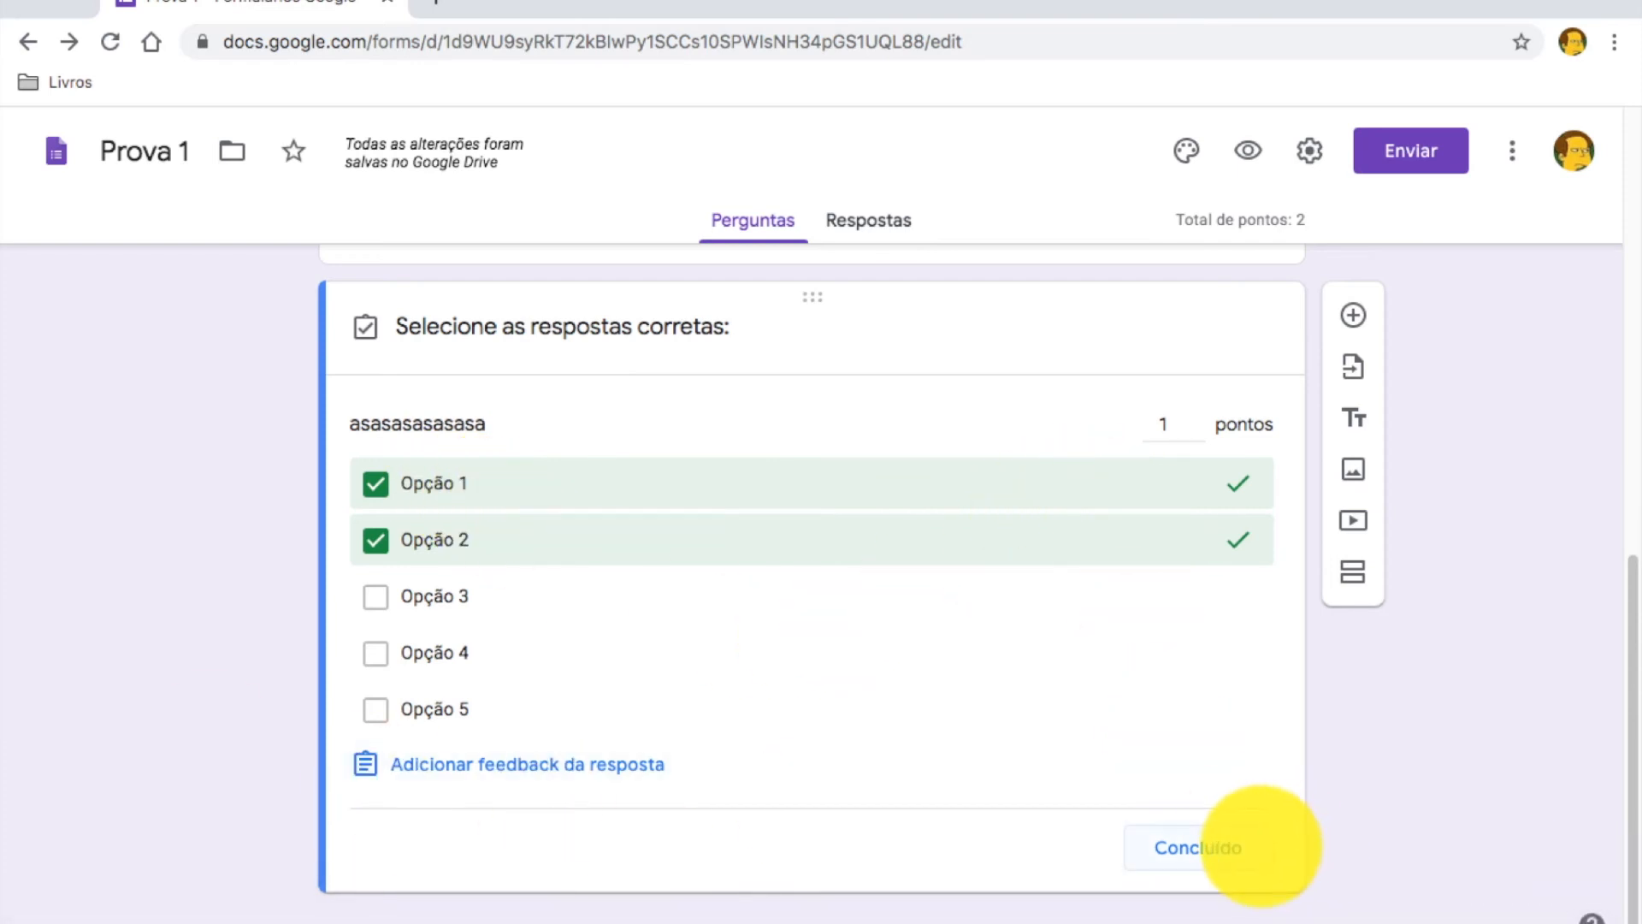
click(1240, 838)
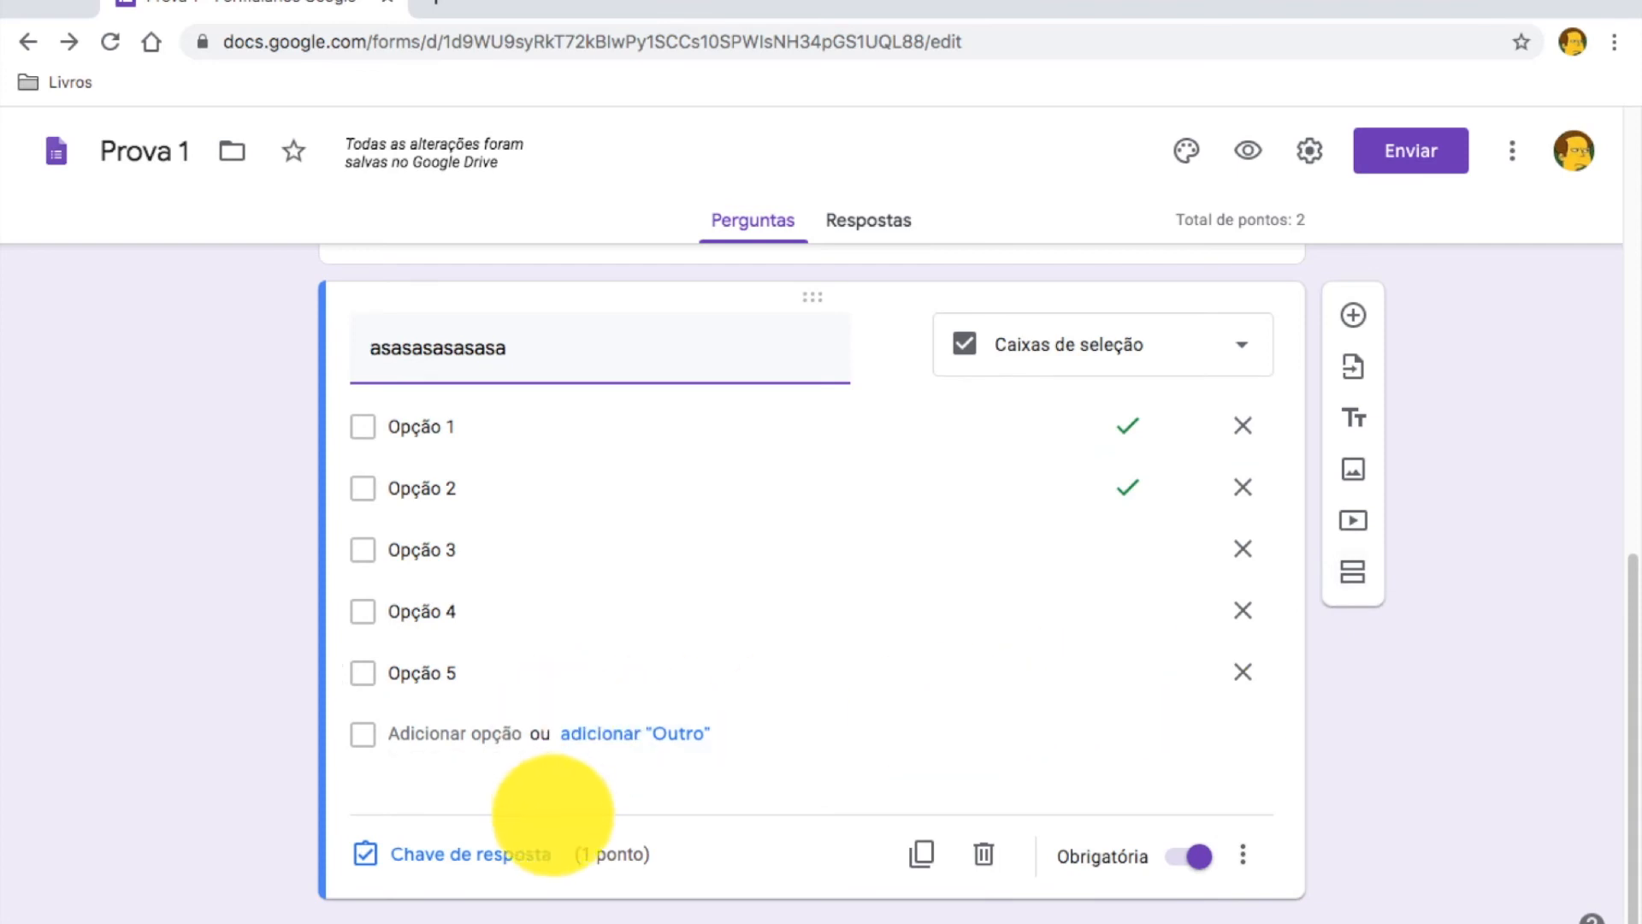
scroll(1584, 579, up, 10)
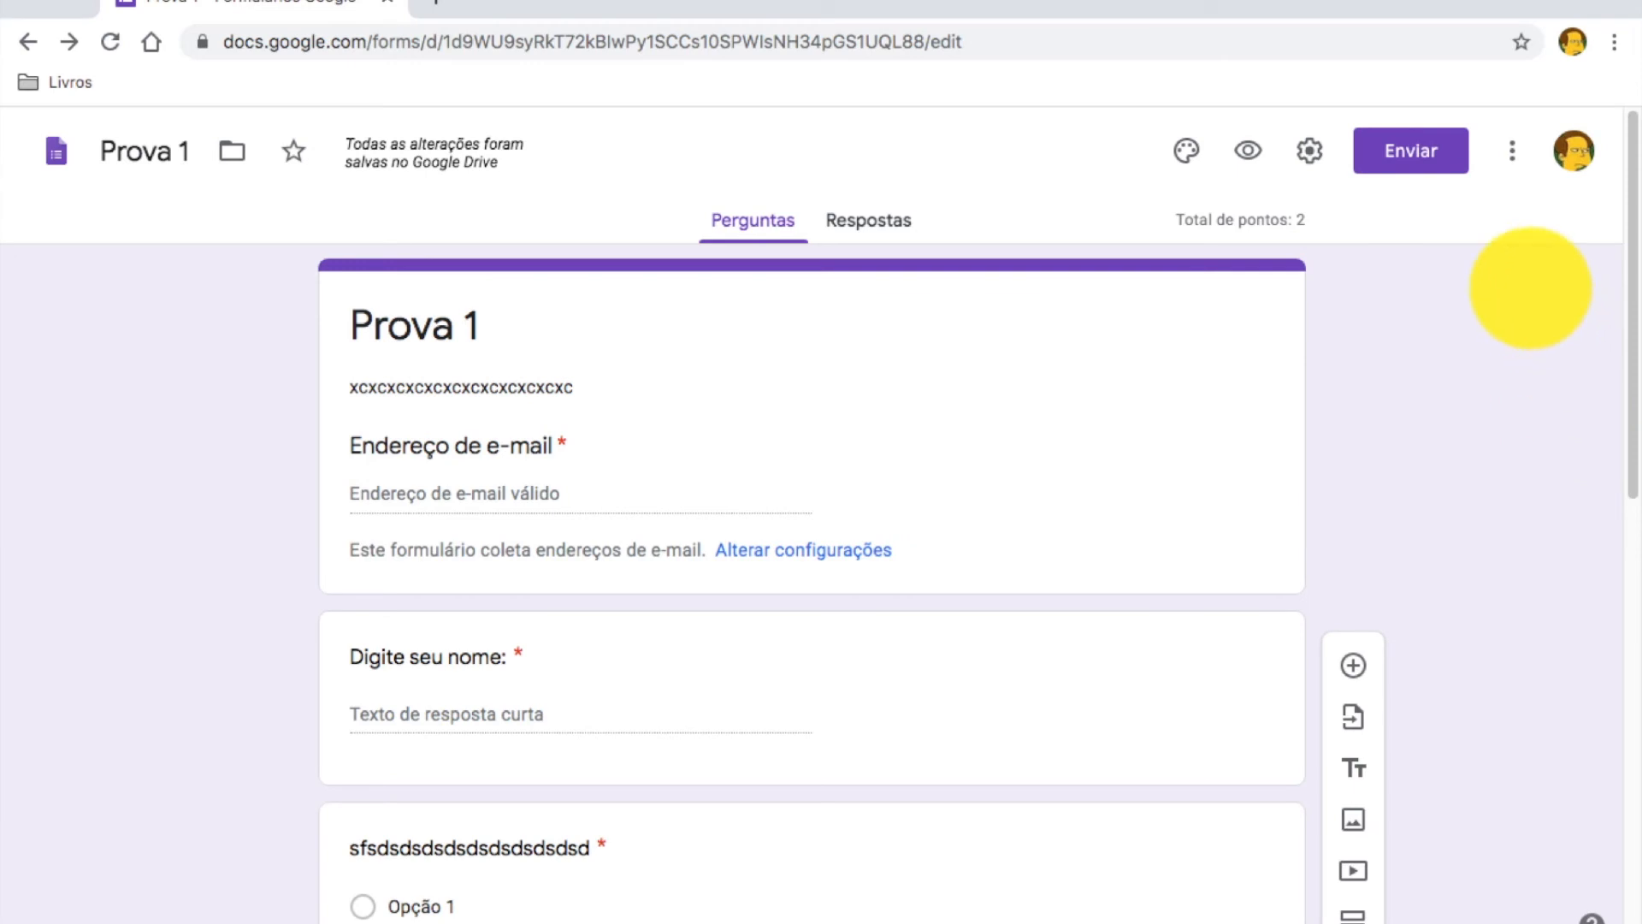
- Generate a shortened share link for the form with the "URL curto" option
click(1309, 151)
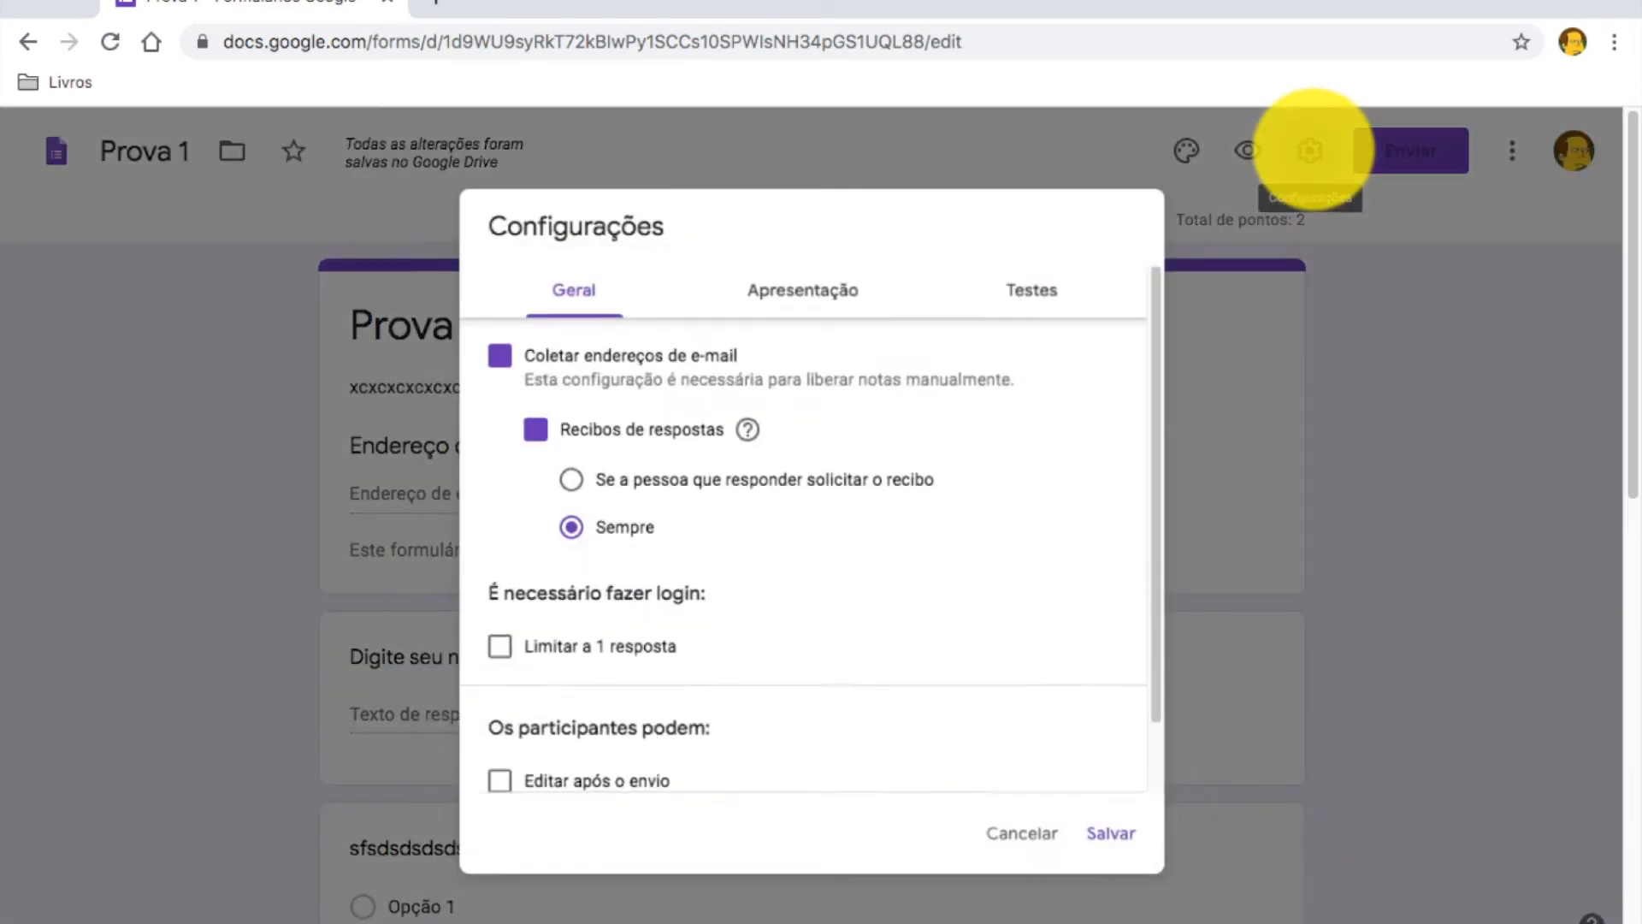
click(1376, 221)
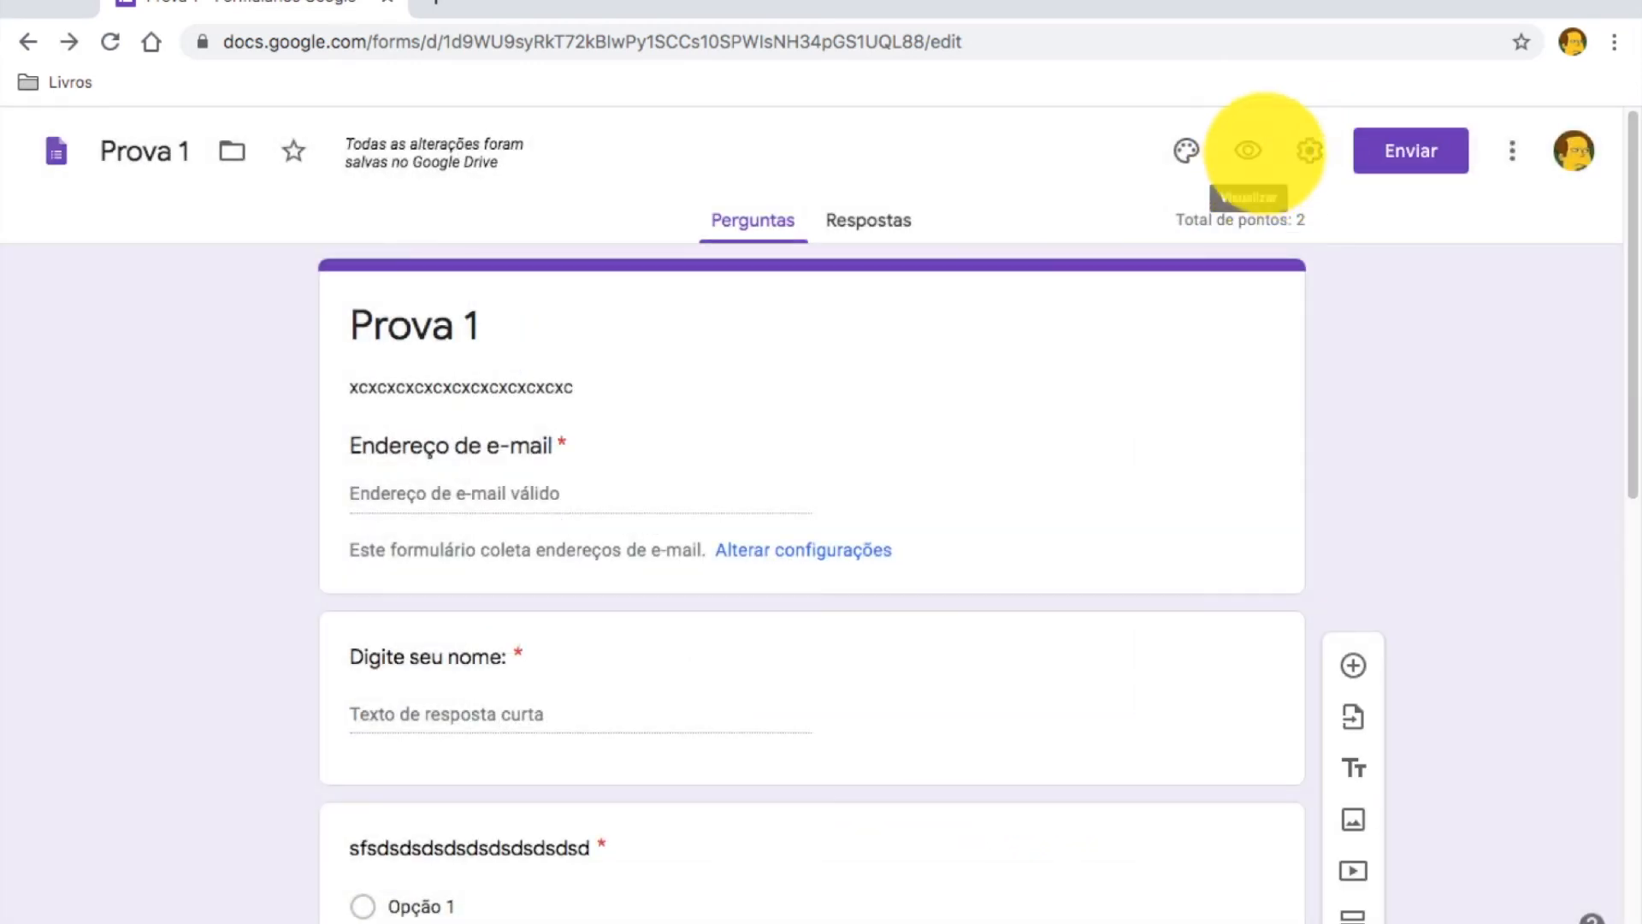
click(1443, 147)
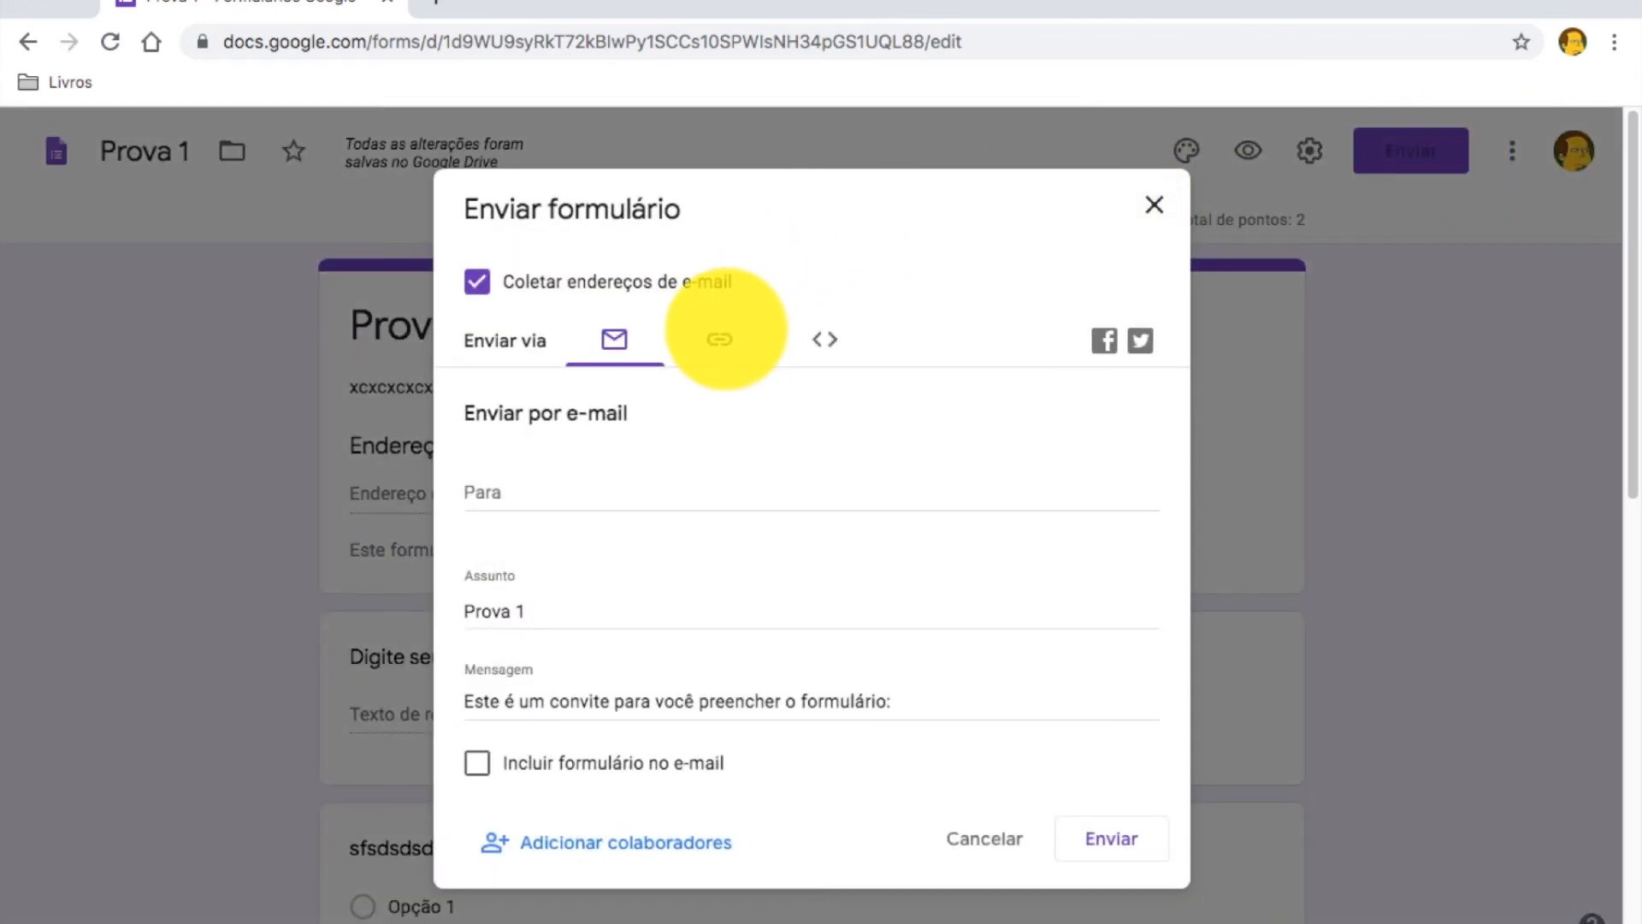
click(720, 342)
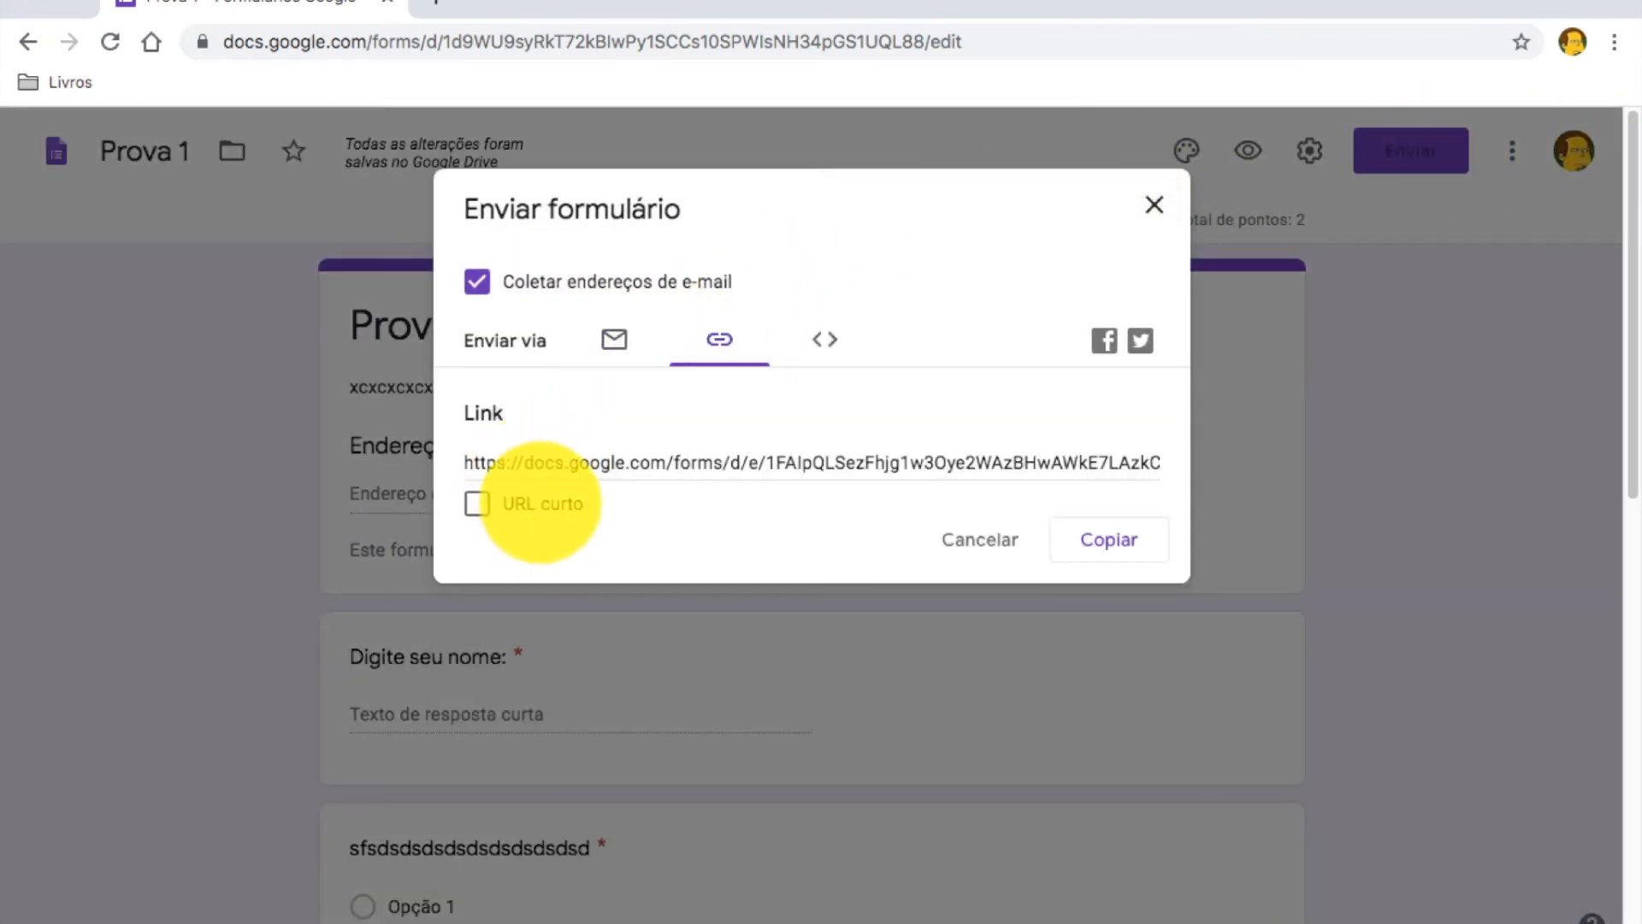
click(536, 500)
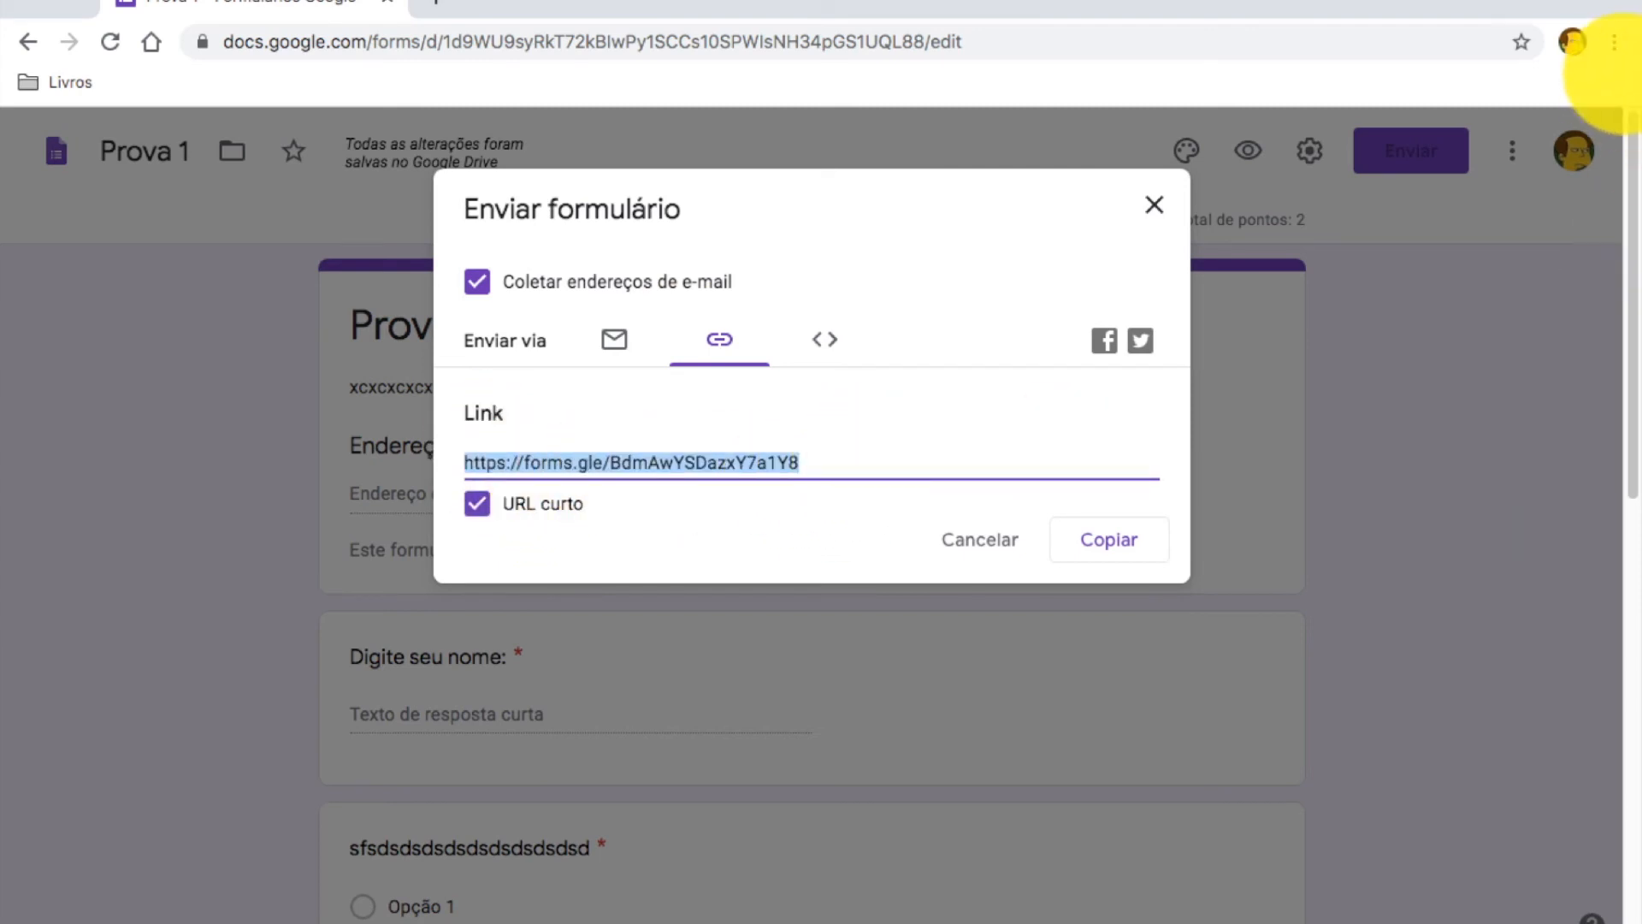
- Open the form's shortened link in a separate browser tab to answer it as a respondent
click(1612, 42)
click(1494, 152)
text(https://forms.gle/8dmAwY5DuzxY7aYY8)
key(Return)
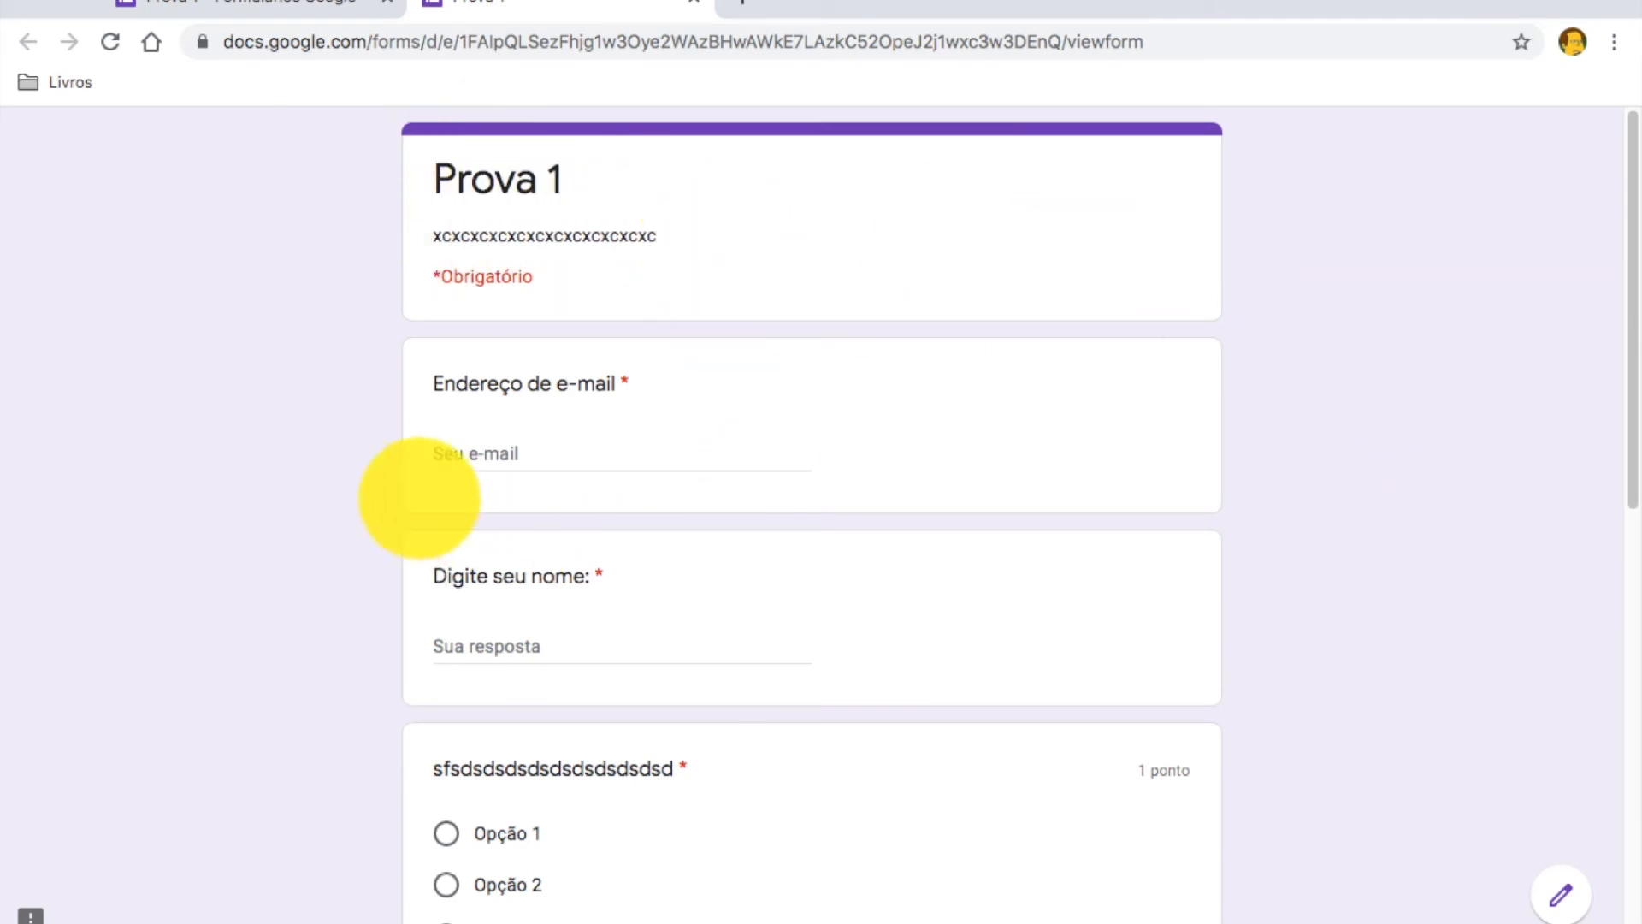
- Fill in the respondent's e-mail address and name in the form
text(a@a.br)
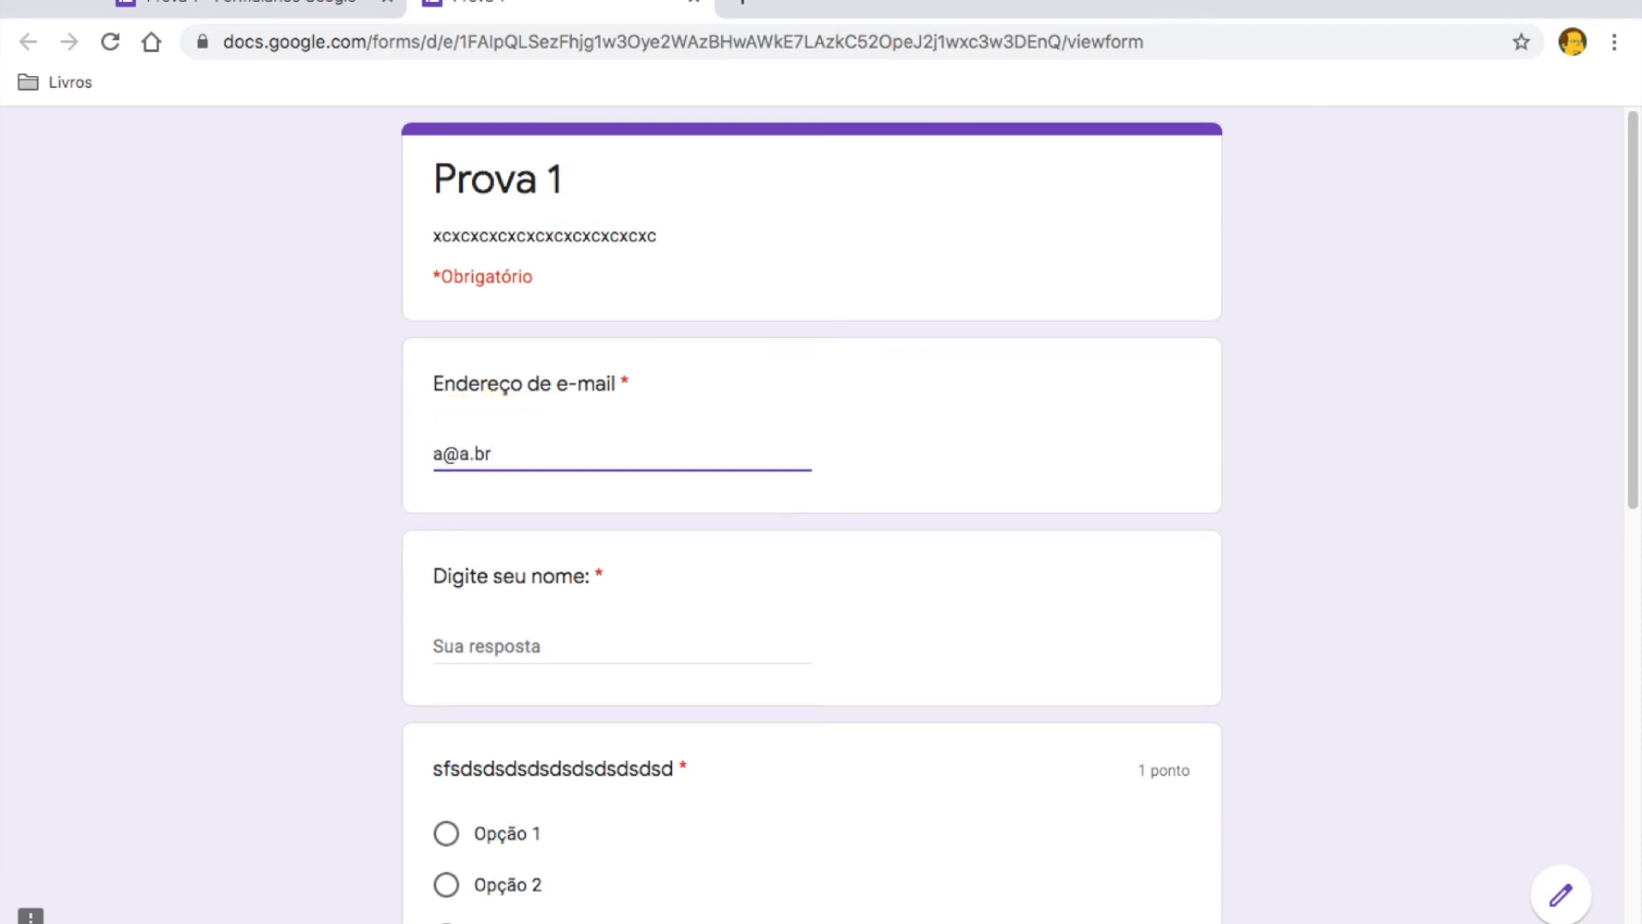
scroll(812, 513, down, 3)
click(524, 482)
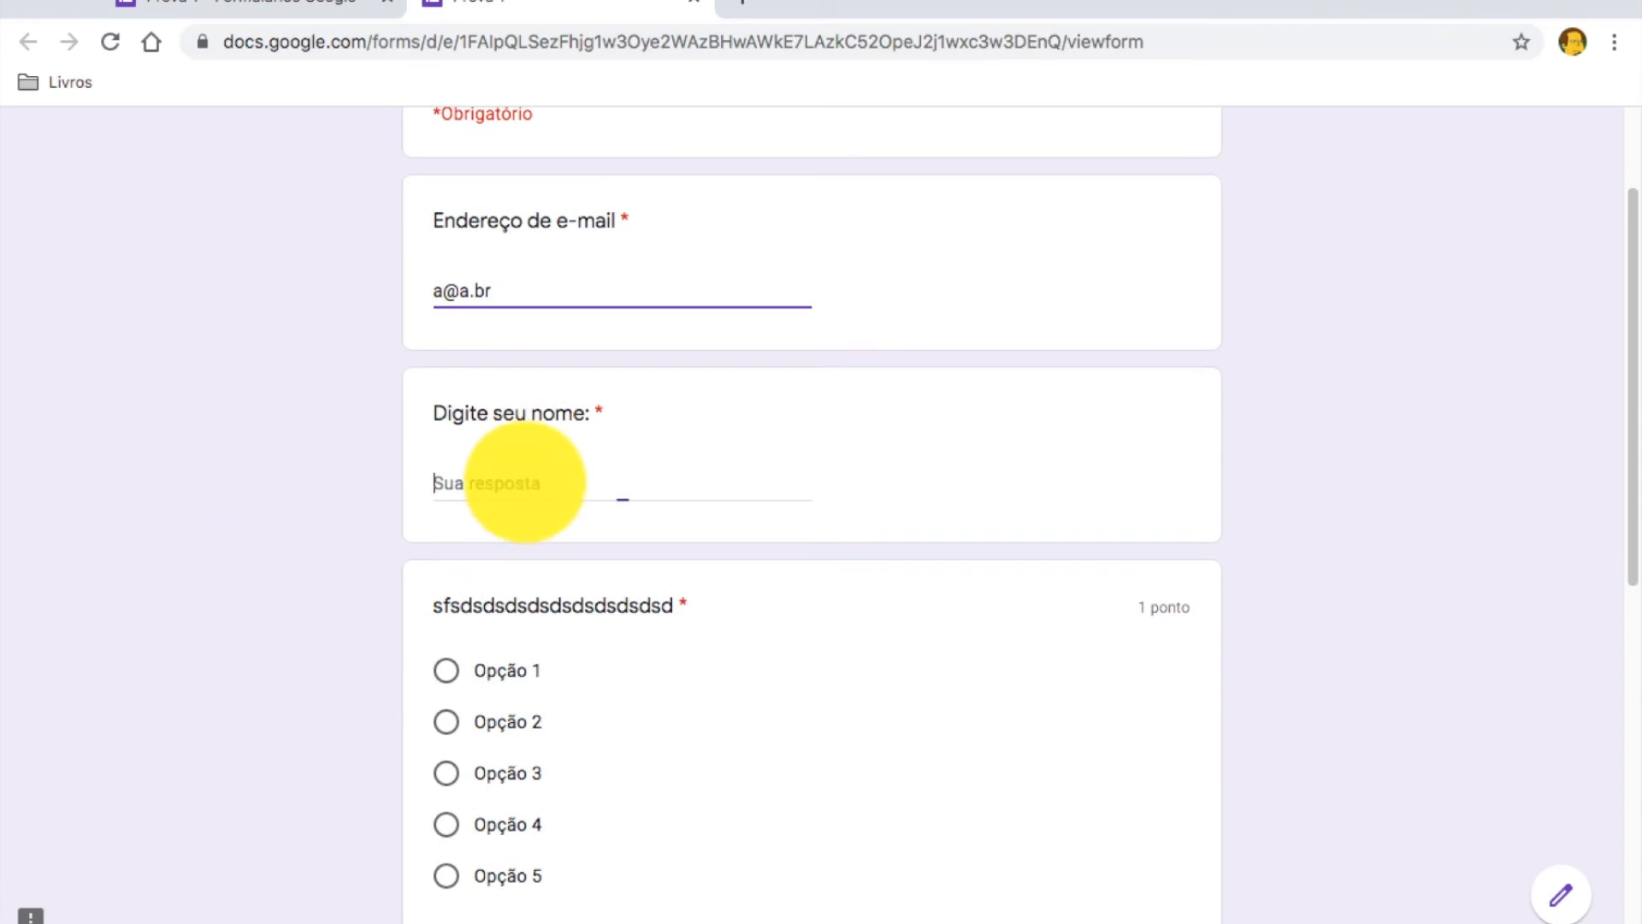
text(Marco)
scroll(487, 458, down, 3)
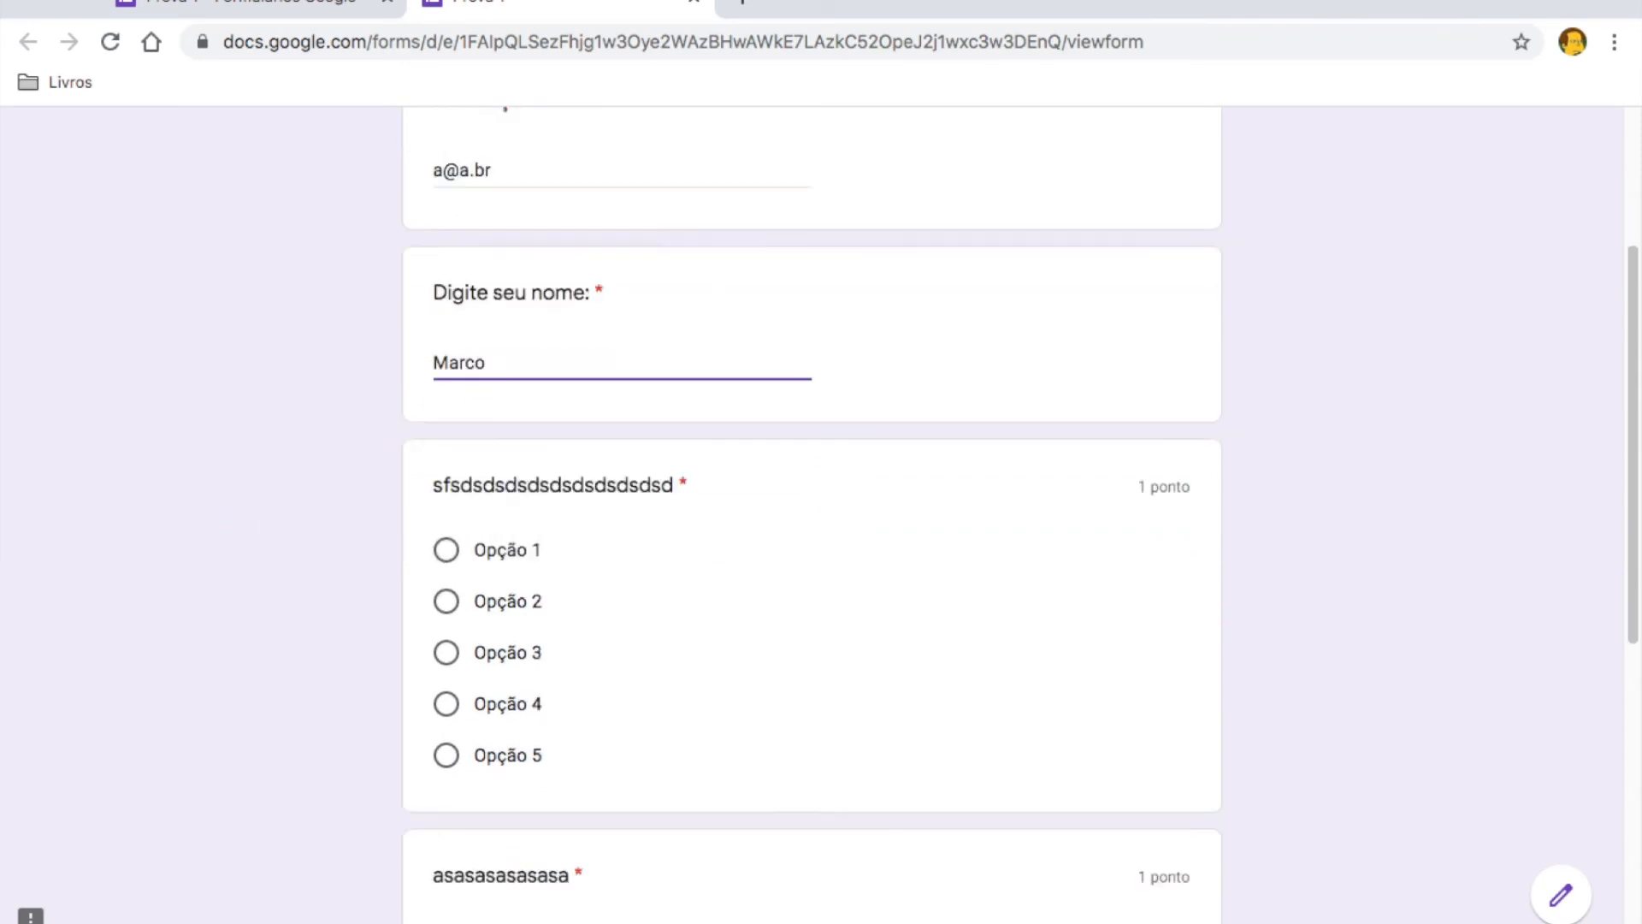
- Answer the multiple-choice question with "Opção 1"
click(445, 432)
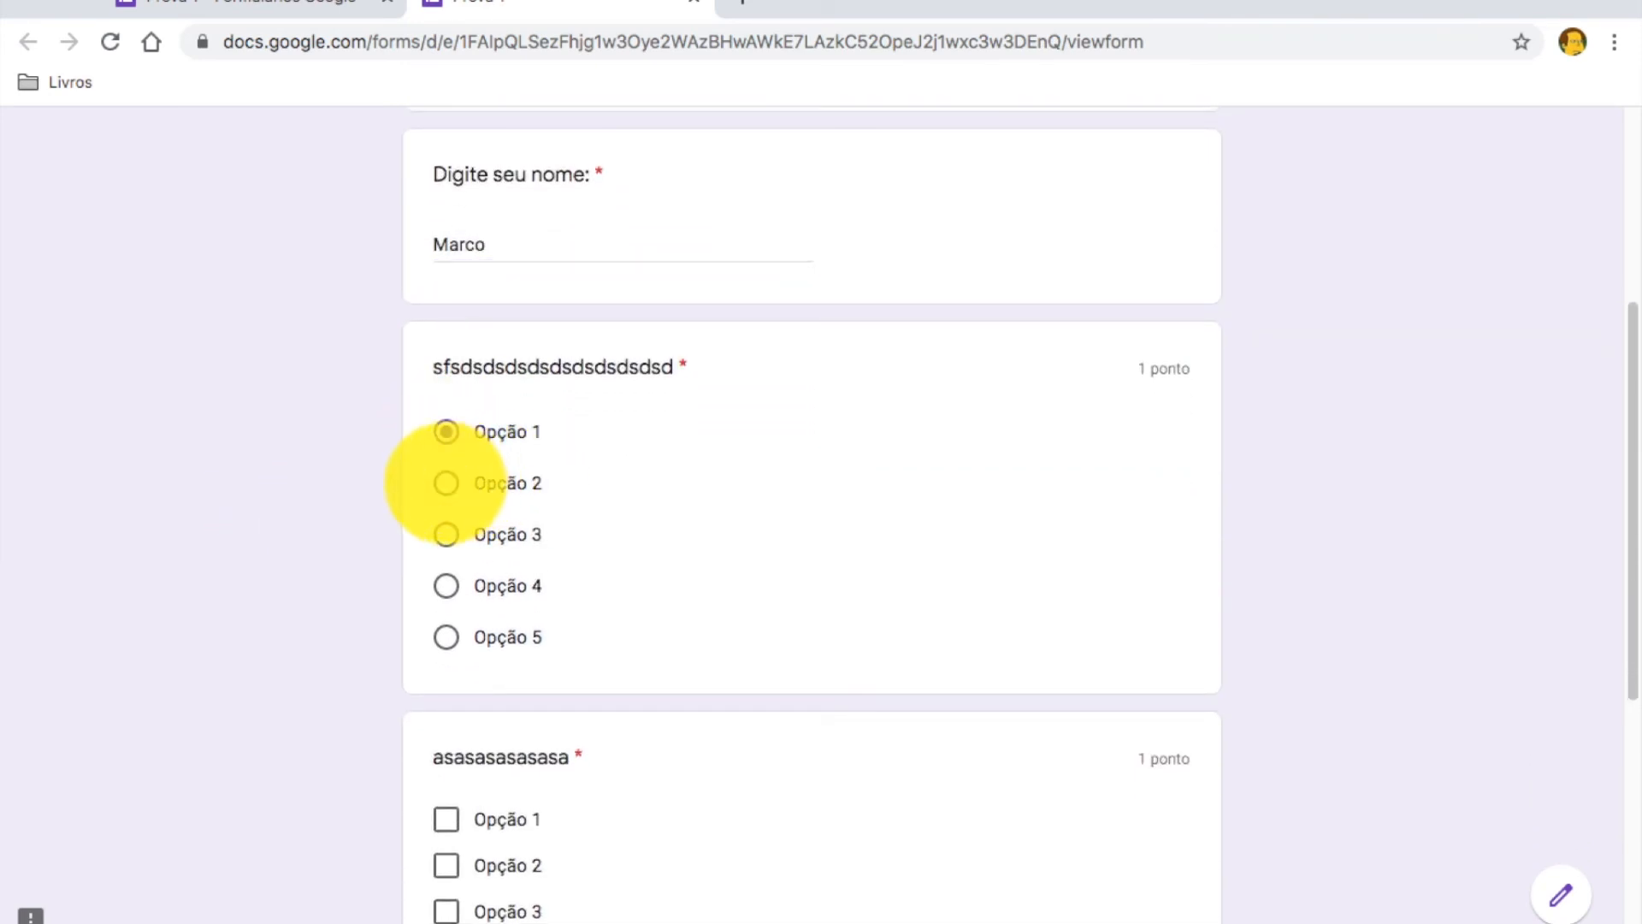
click(444, 434)
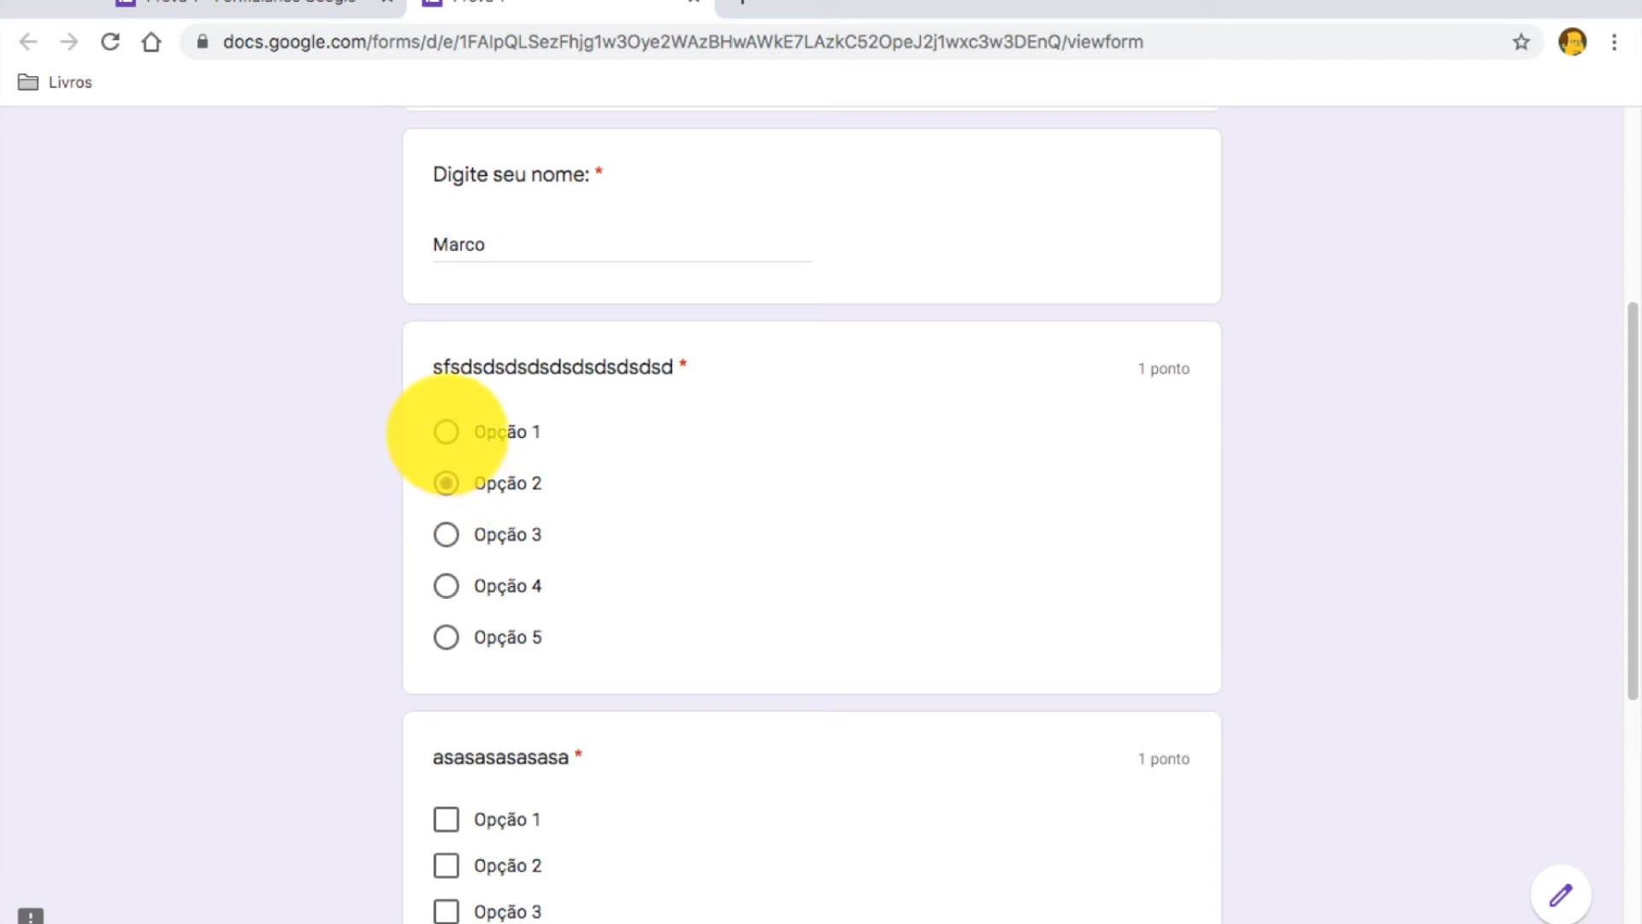
click(446, 434)
- Select all five options, "Opção 1" to "Opção 5", in the checkbox question
scroll(770, 513, down, 4)
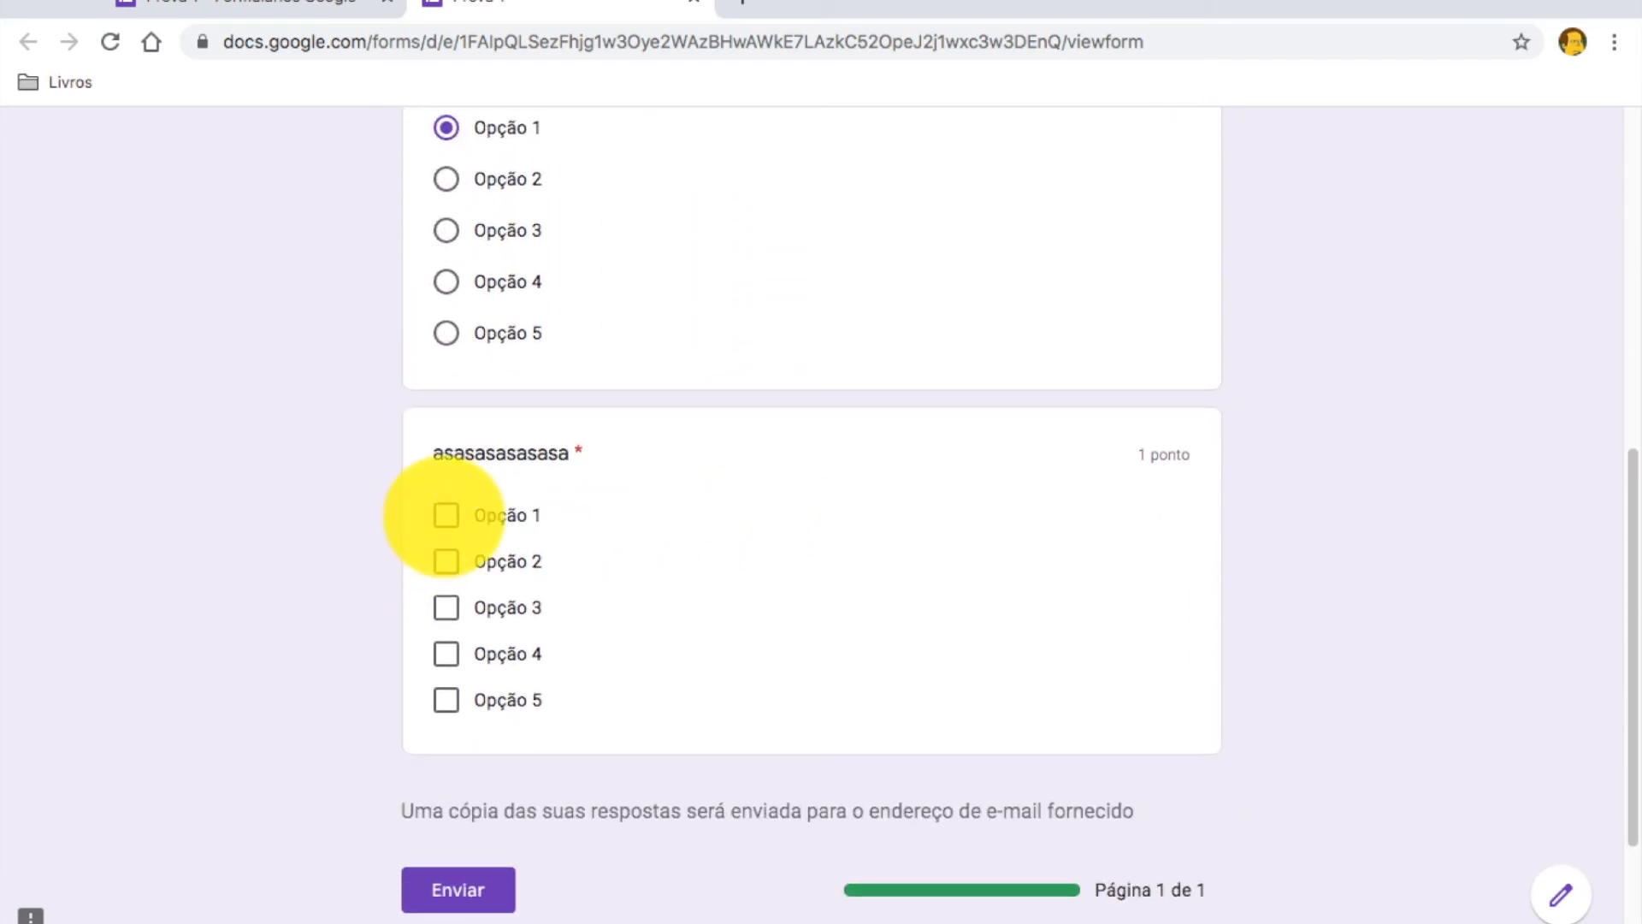
click(446, 514)
click(445, 560)
click(446, 607)
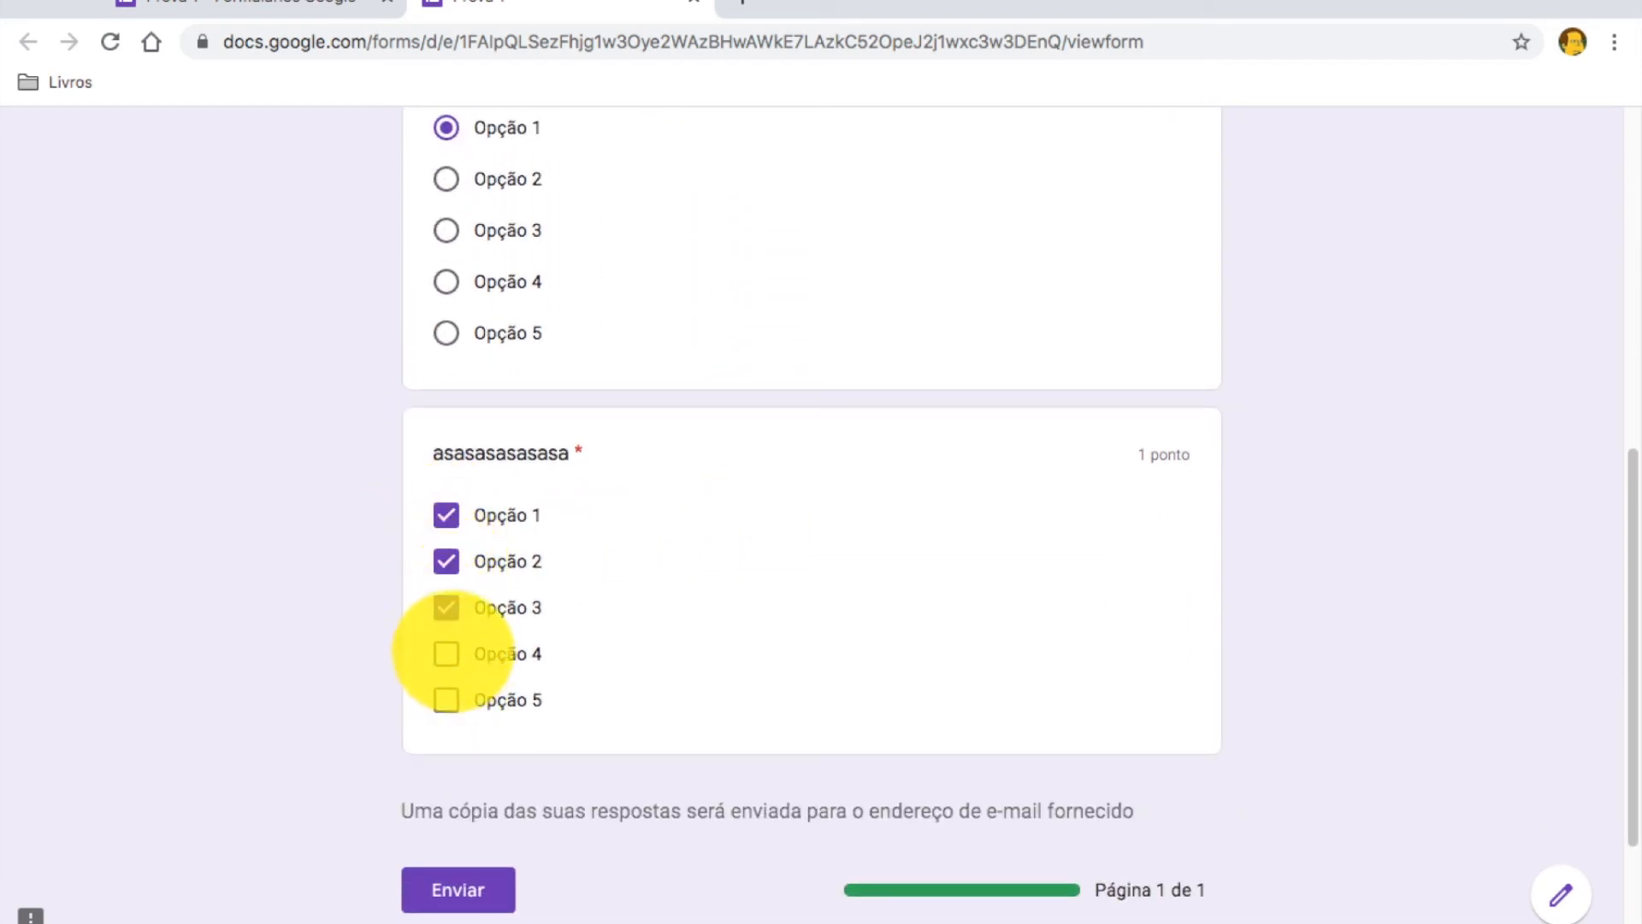
click(446, 653)
click(446, 699)
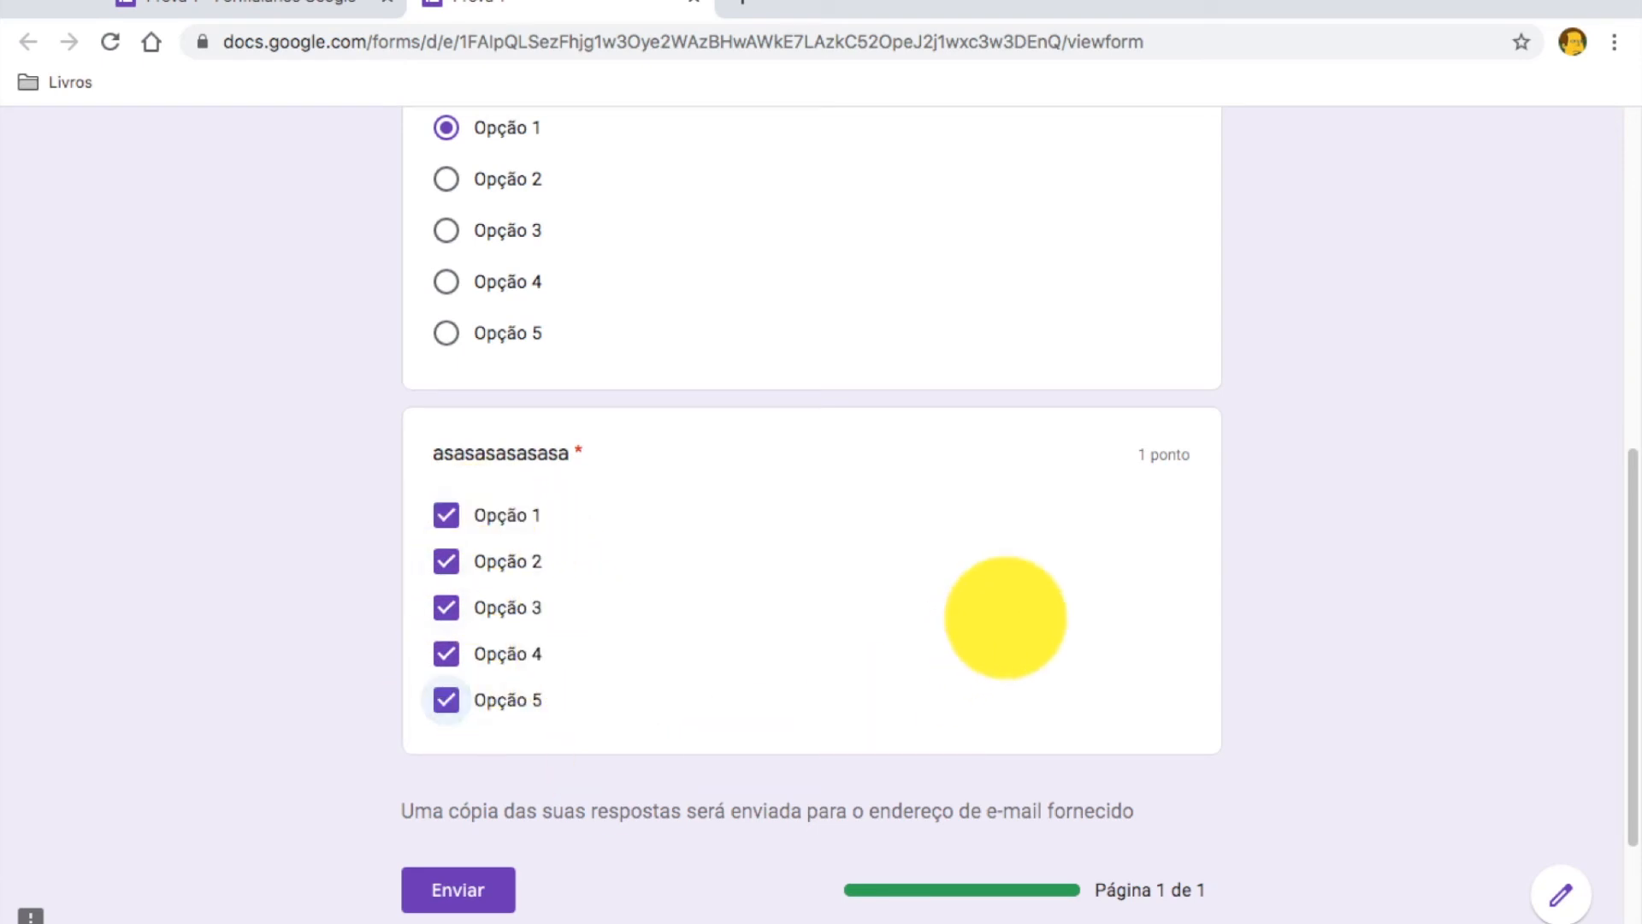
- Review the filled-in answers, submit the form and close the respondent's tab
scroll(1006, 618, down, 1)
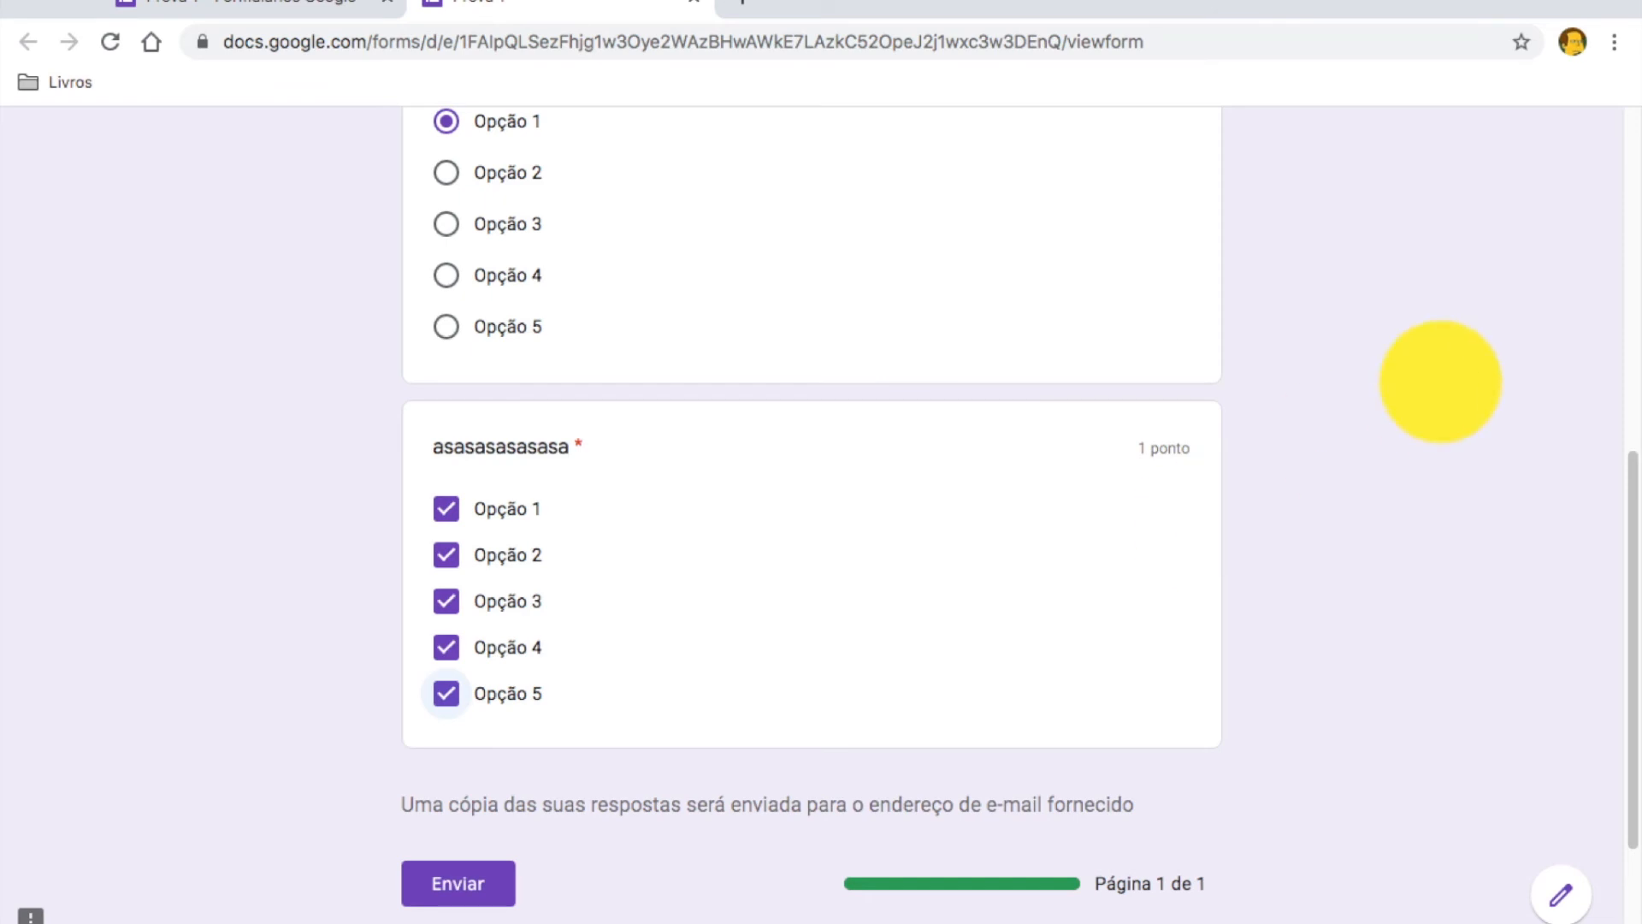
scroll(1365, 581, up, 5)
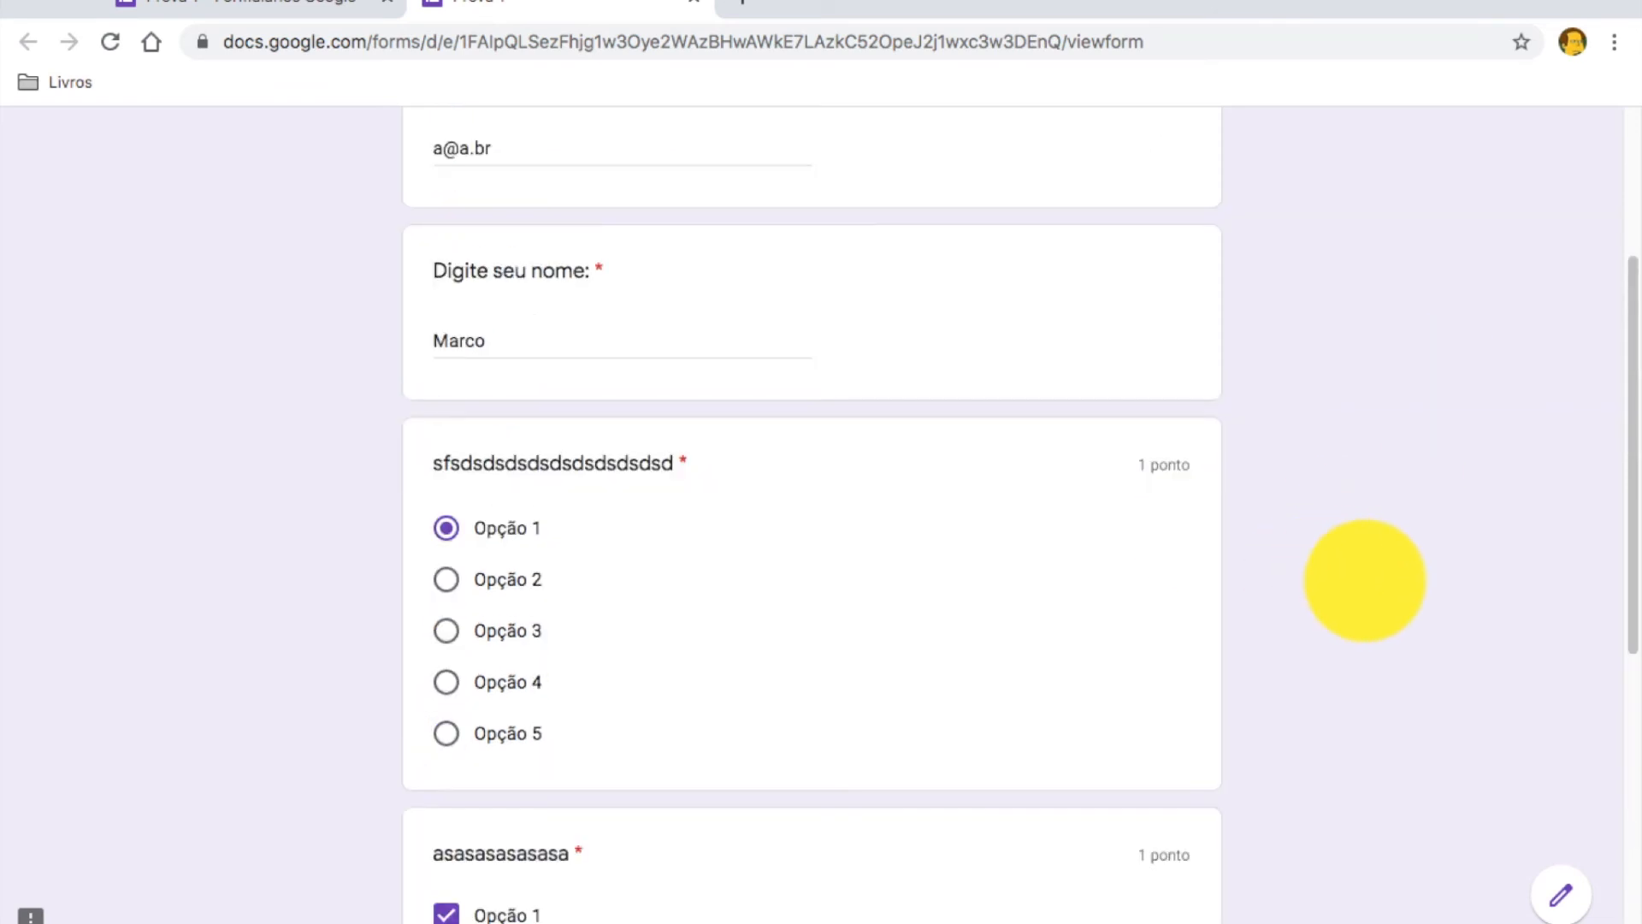
scroll(1365, 580, down, 5)
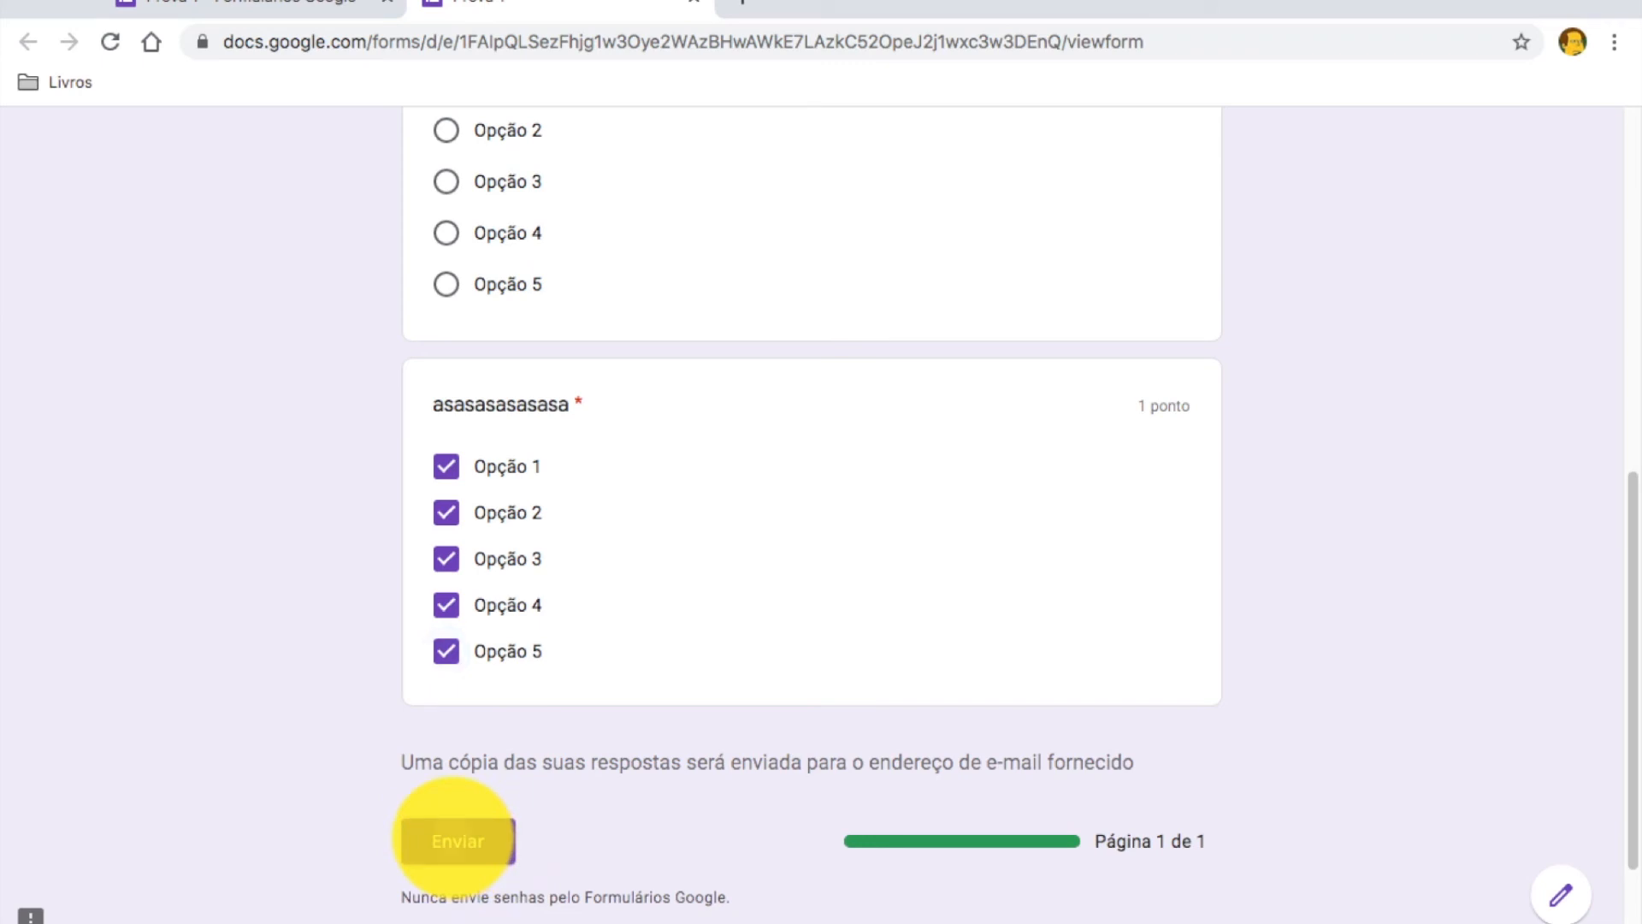
click(455, 840)
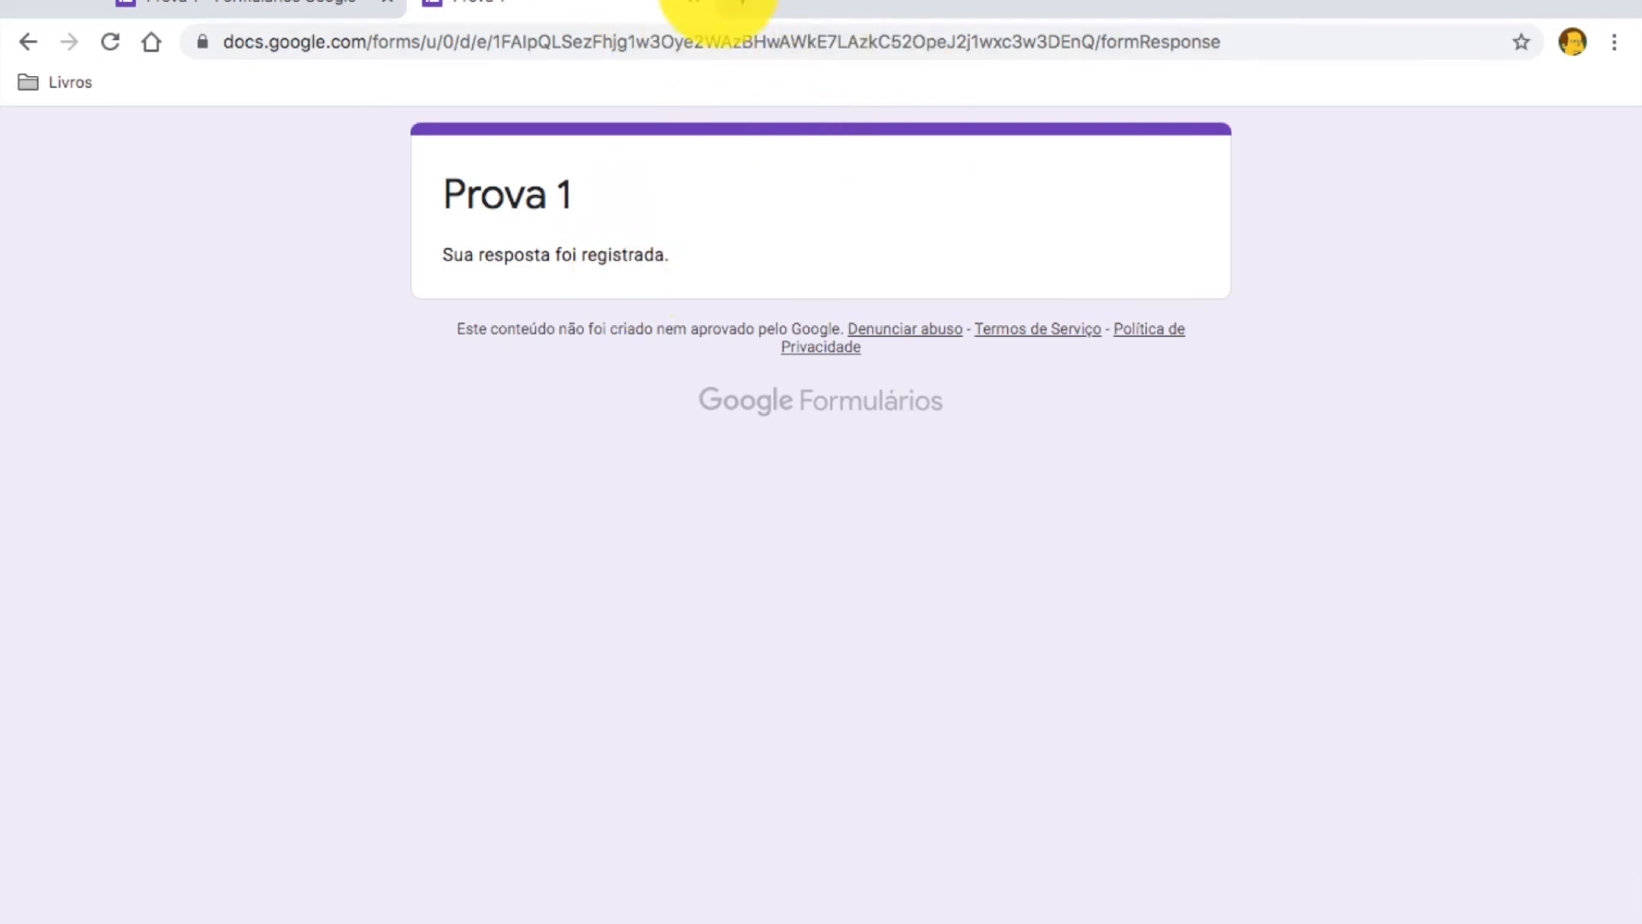
click(694, 2)
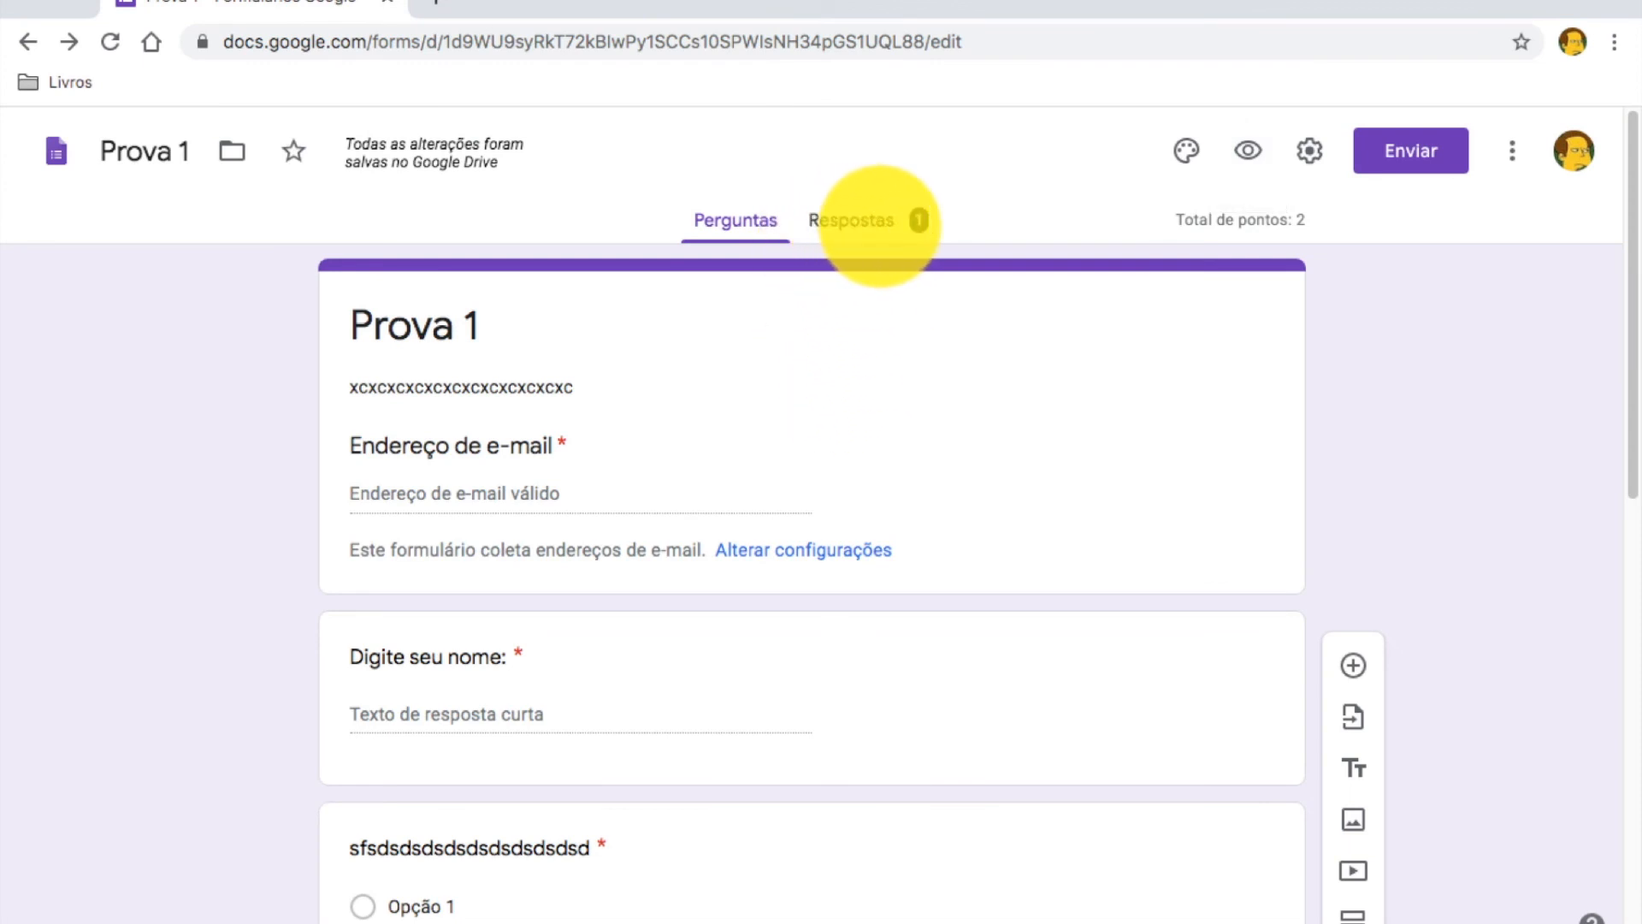
- Examine the response summary: point distribution, frequently missed questions, participant scores and the answer chart of each question
click(879, 224)
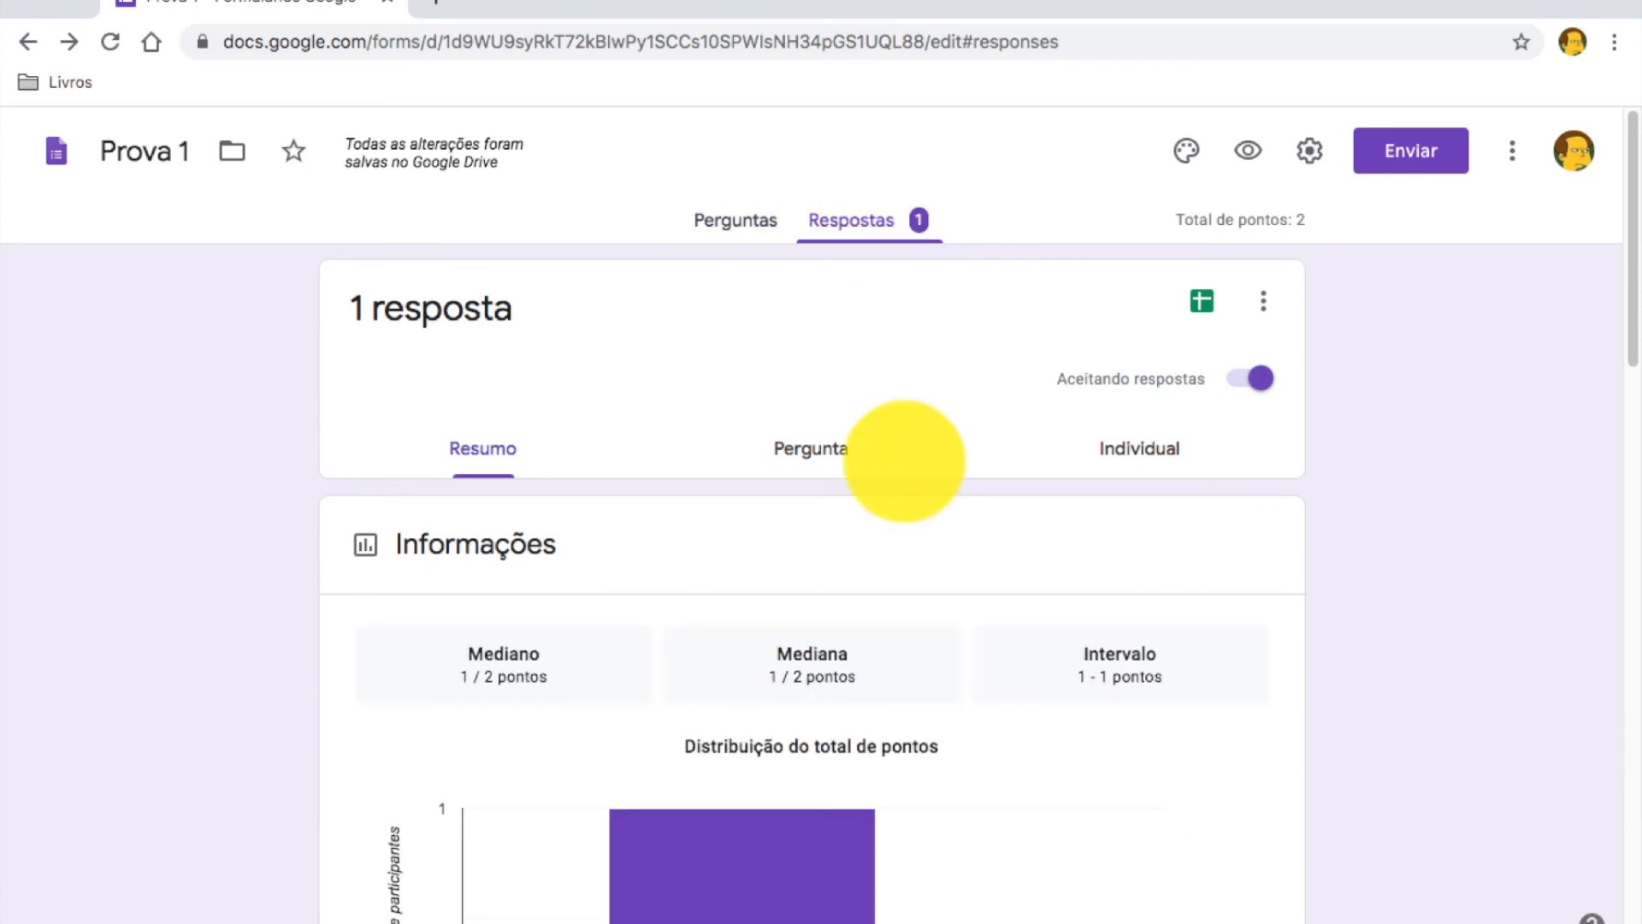
scroll(923, 540, down, 8)
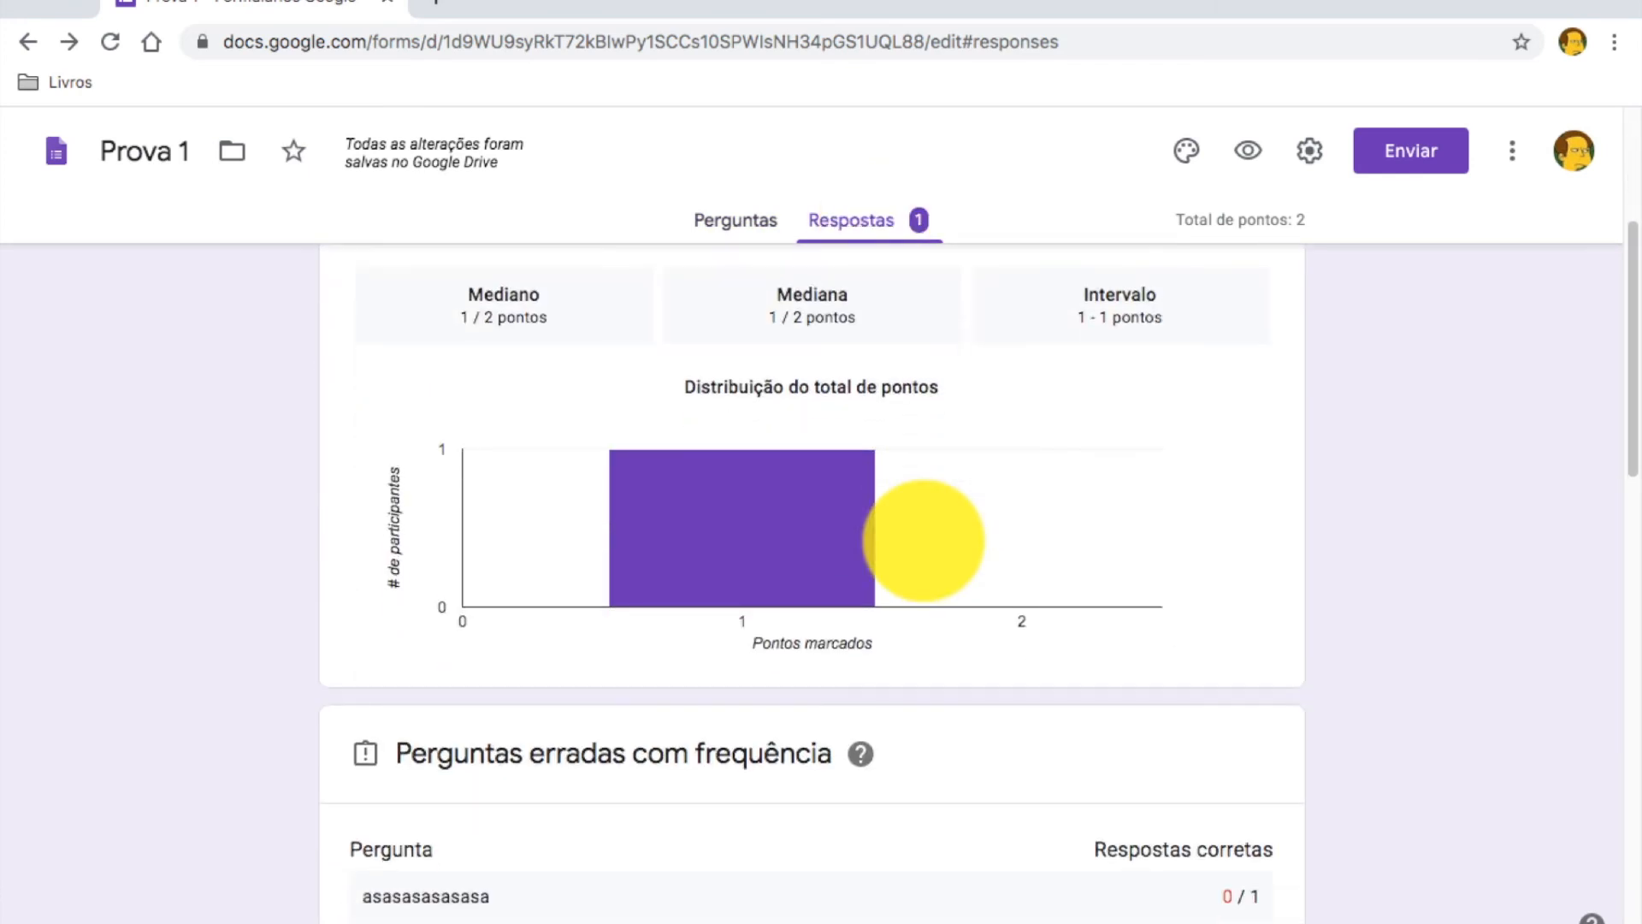
scroll(922, 541, down, 4)
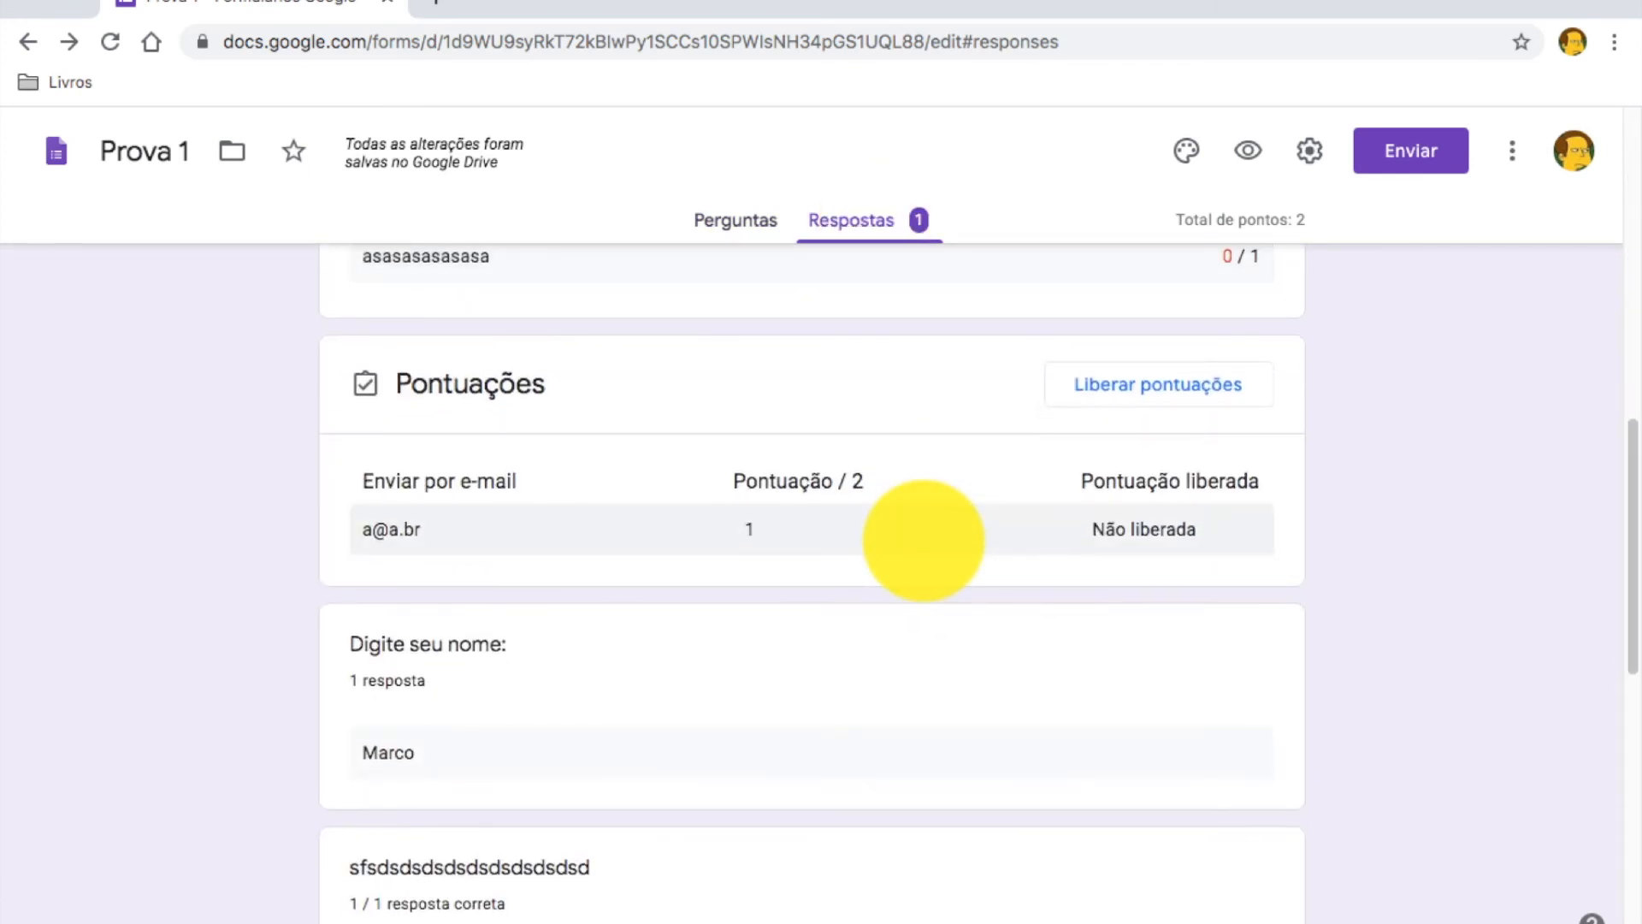
scroll(923, 540, up, 1)
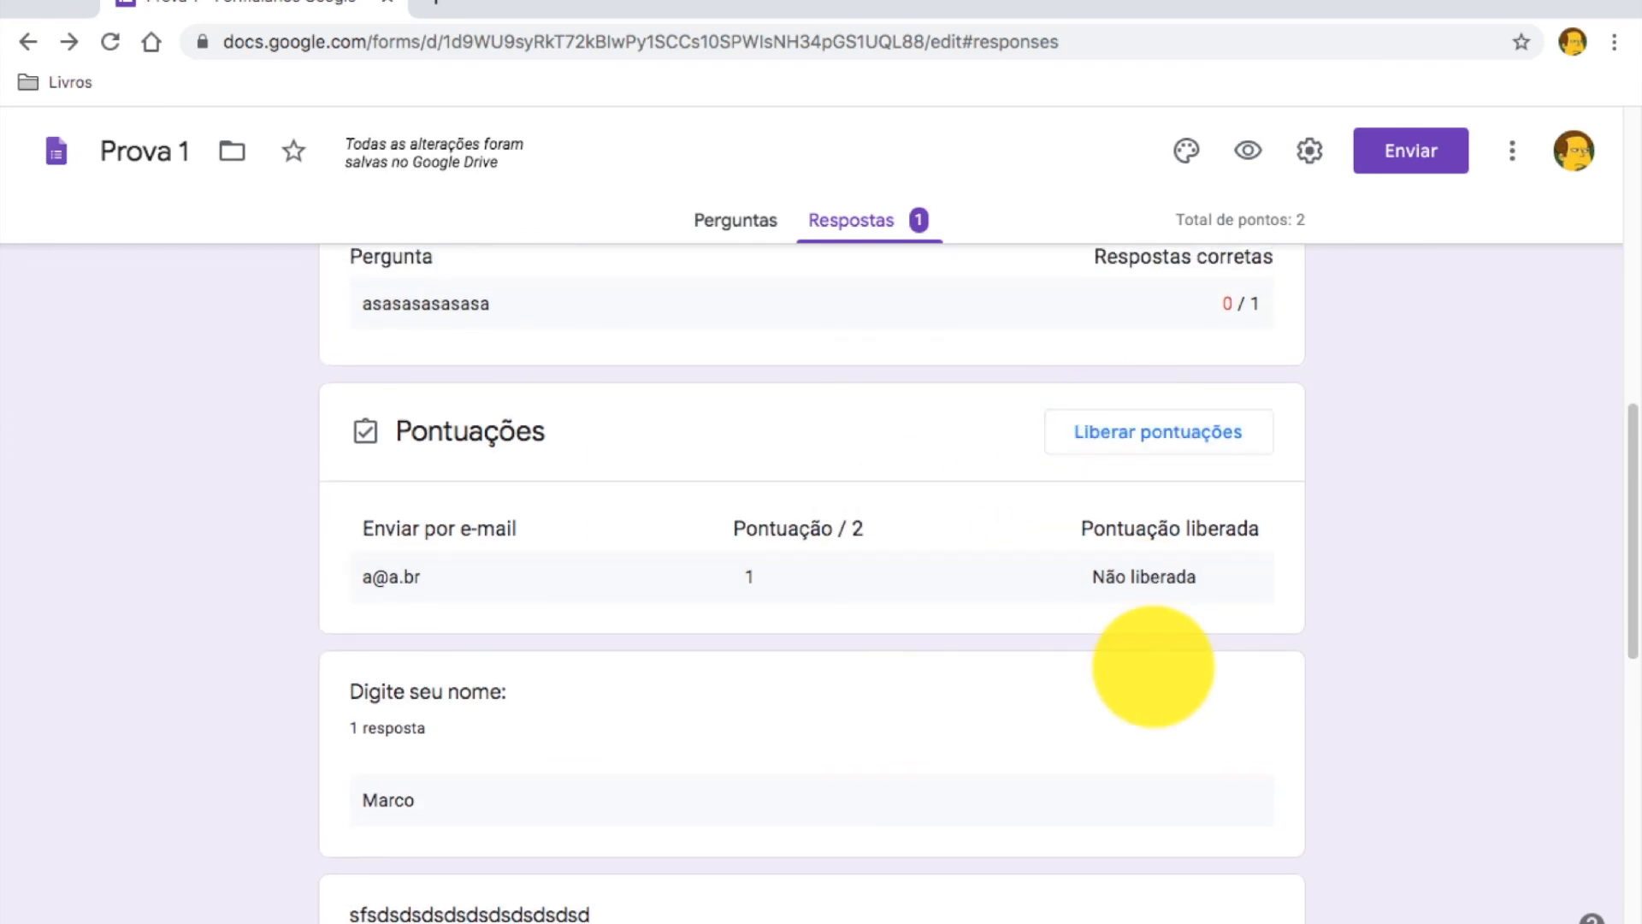
scroll(1151, 667, down, 7)
scroll(1151, 667, down, 4)
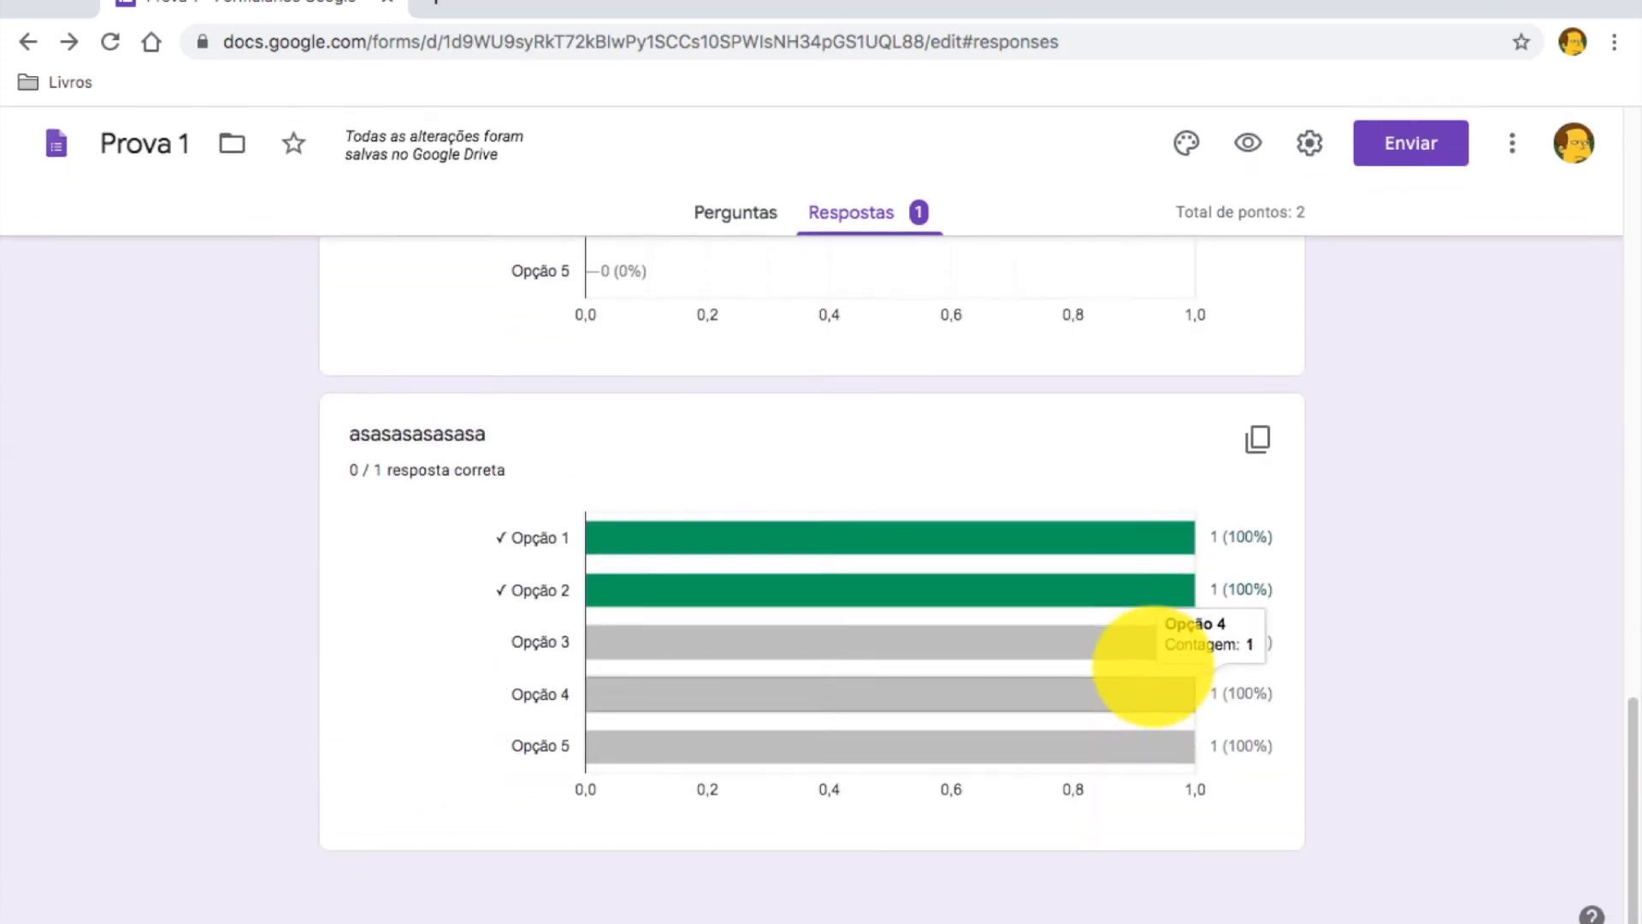
scroll(1151, 667, up, 11)
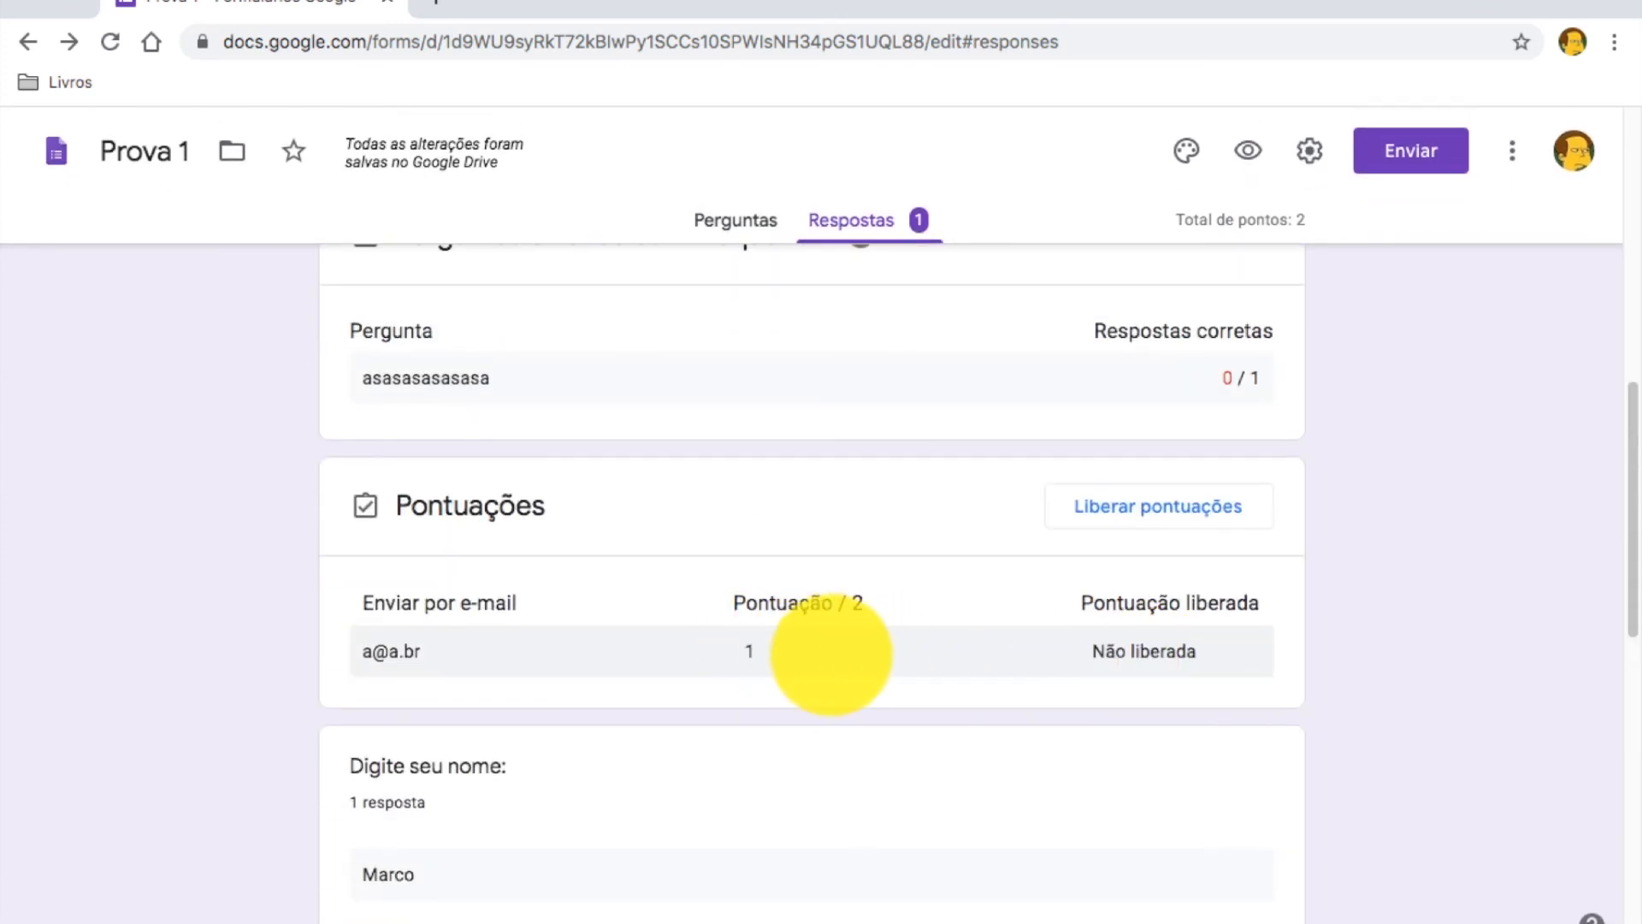
scroll(825, 656, down, 7)
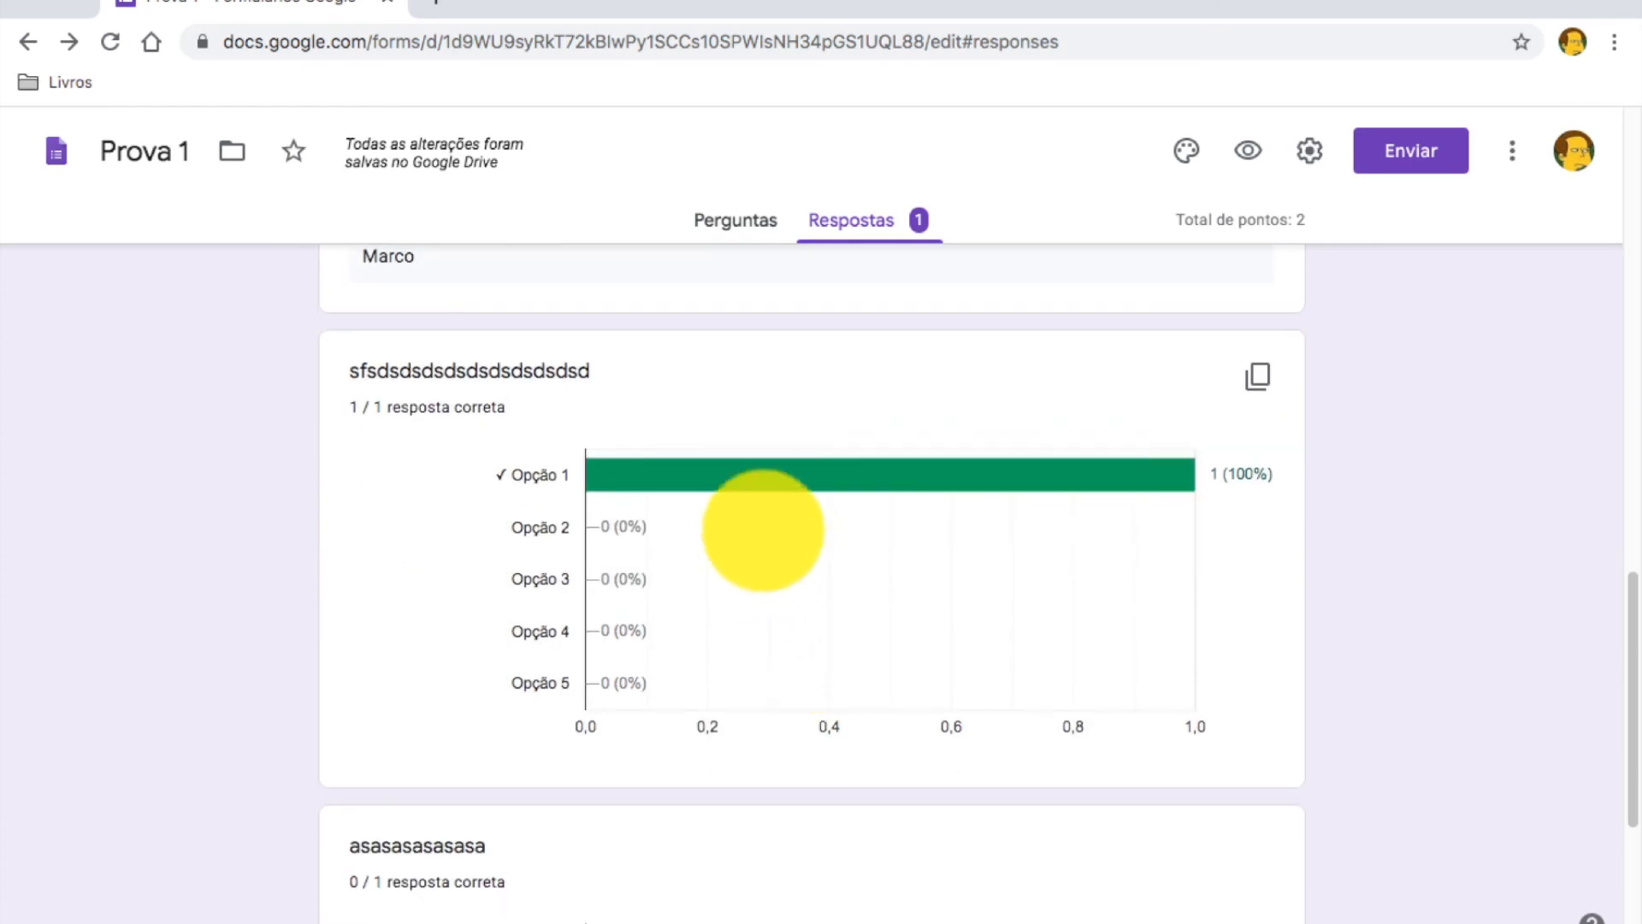
scroll(810, 458, down, 4)
scroll(825, 502, down, 2)
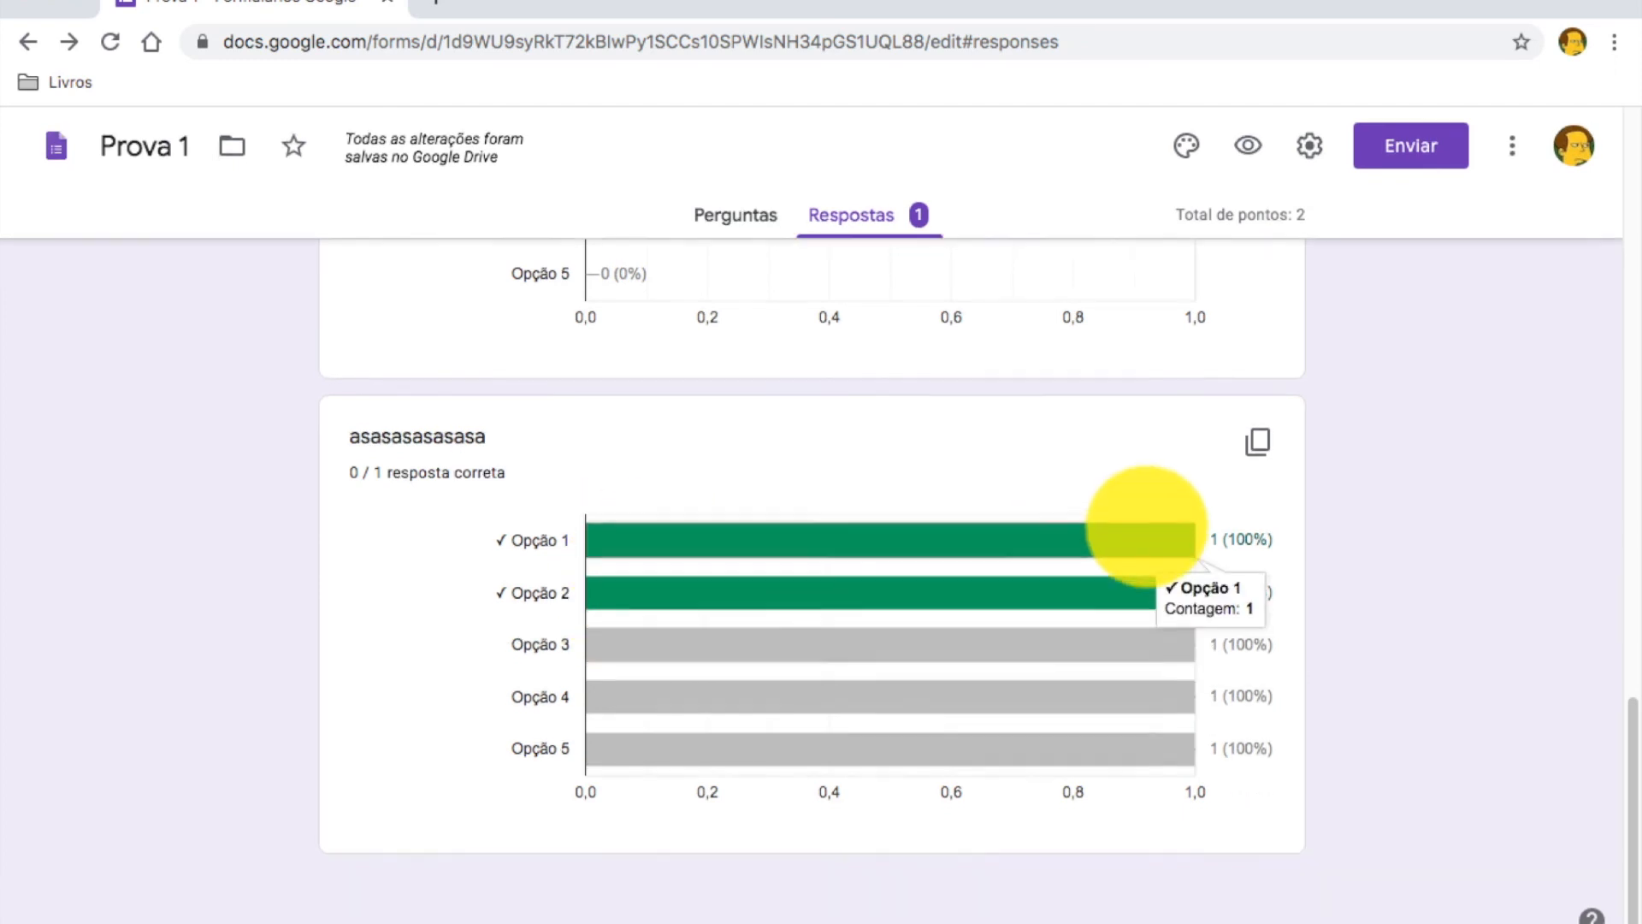
scroll(1146, 525, up, 6)
scroll(1146, 525, up, 6)
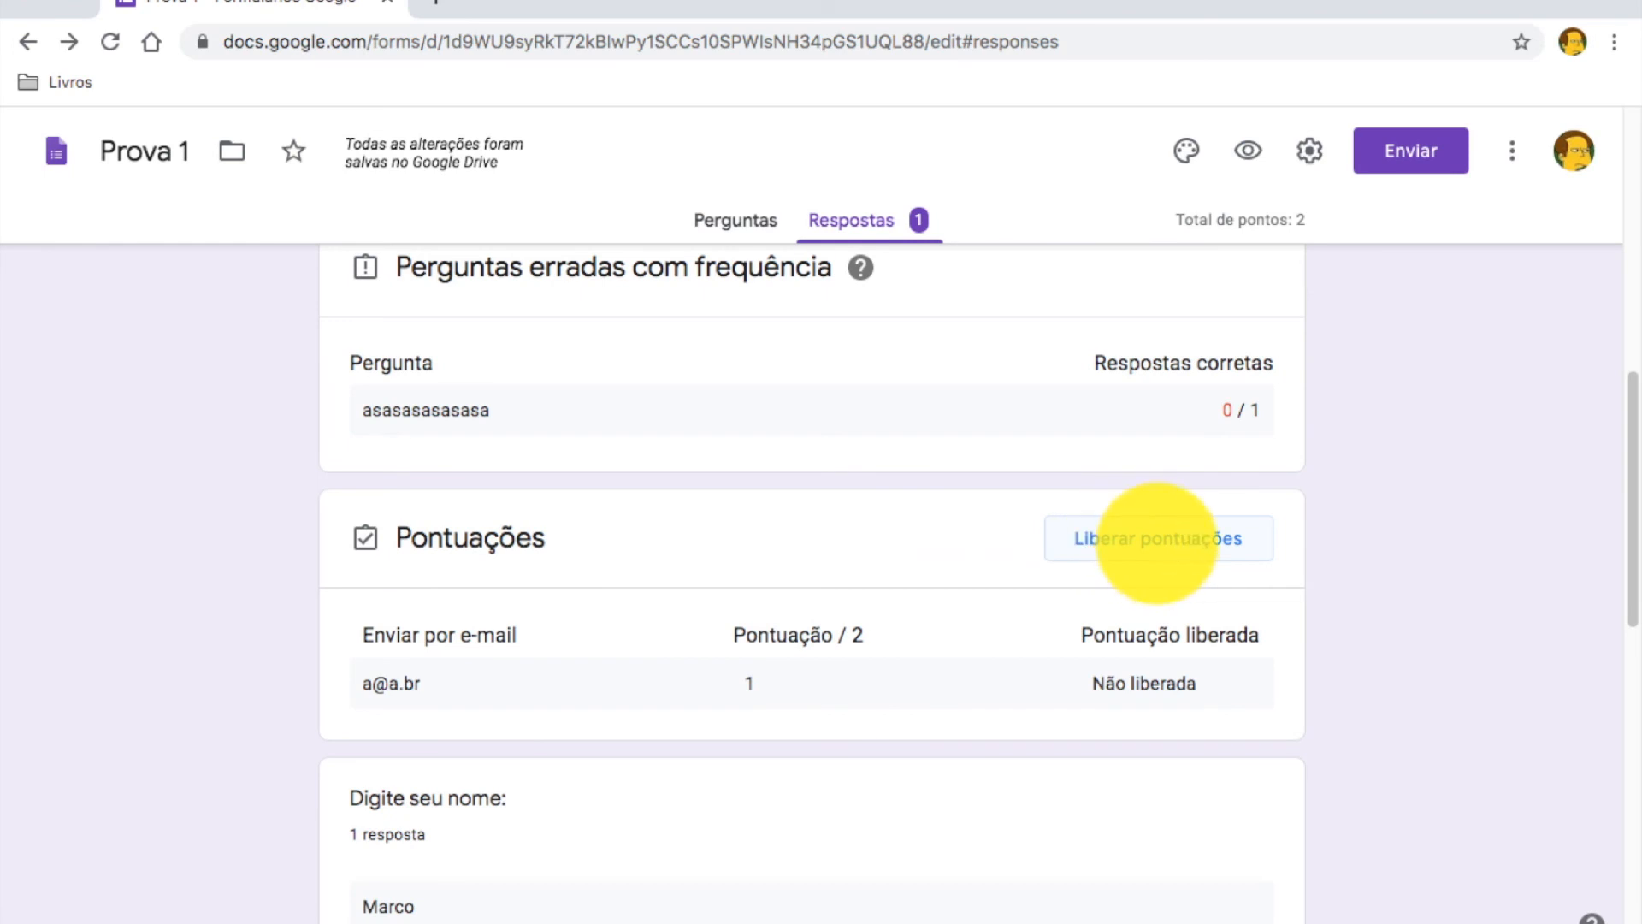
- Release the scores to all participants by e-mail without an additional message
click(1155, 539)
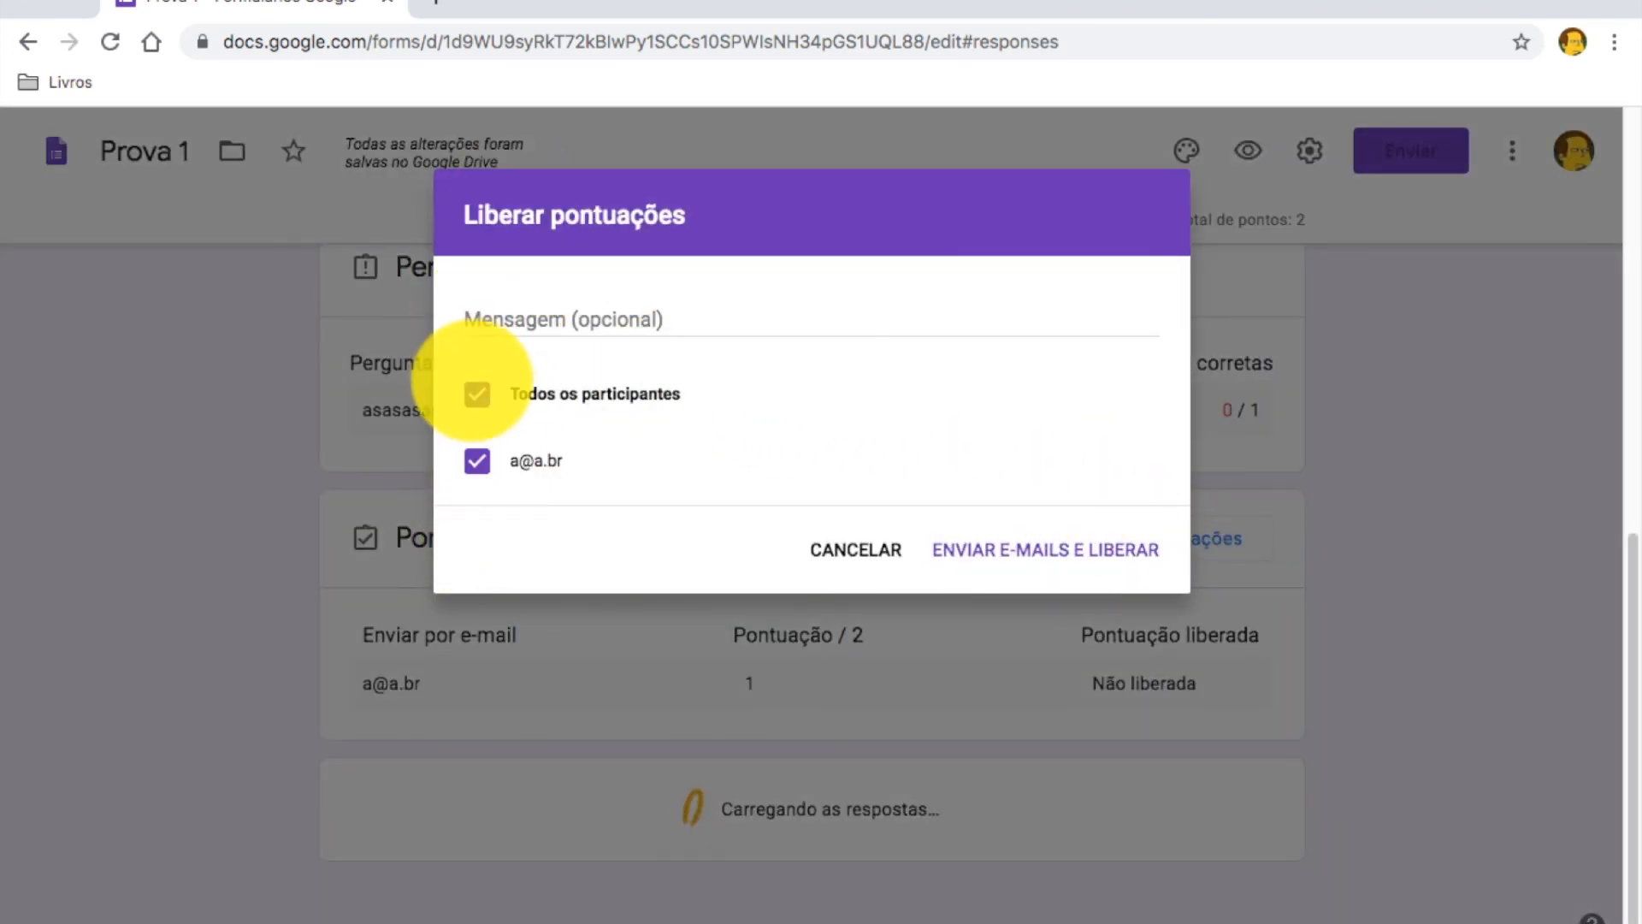
click(476, 394)
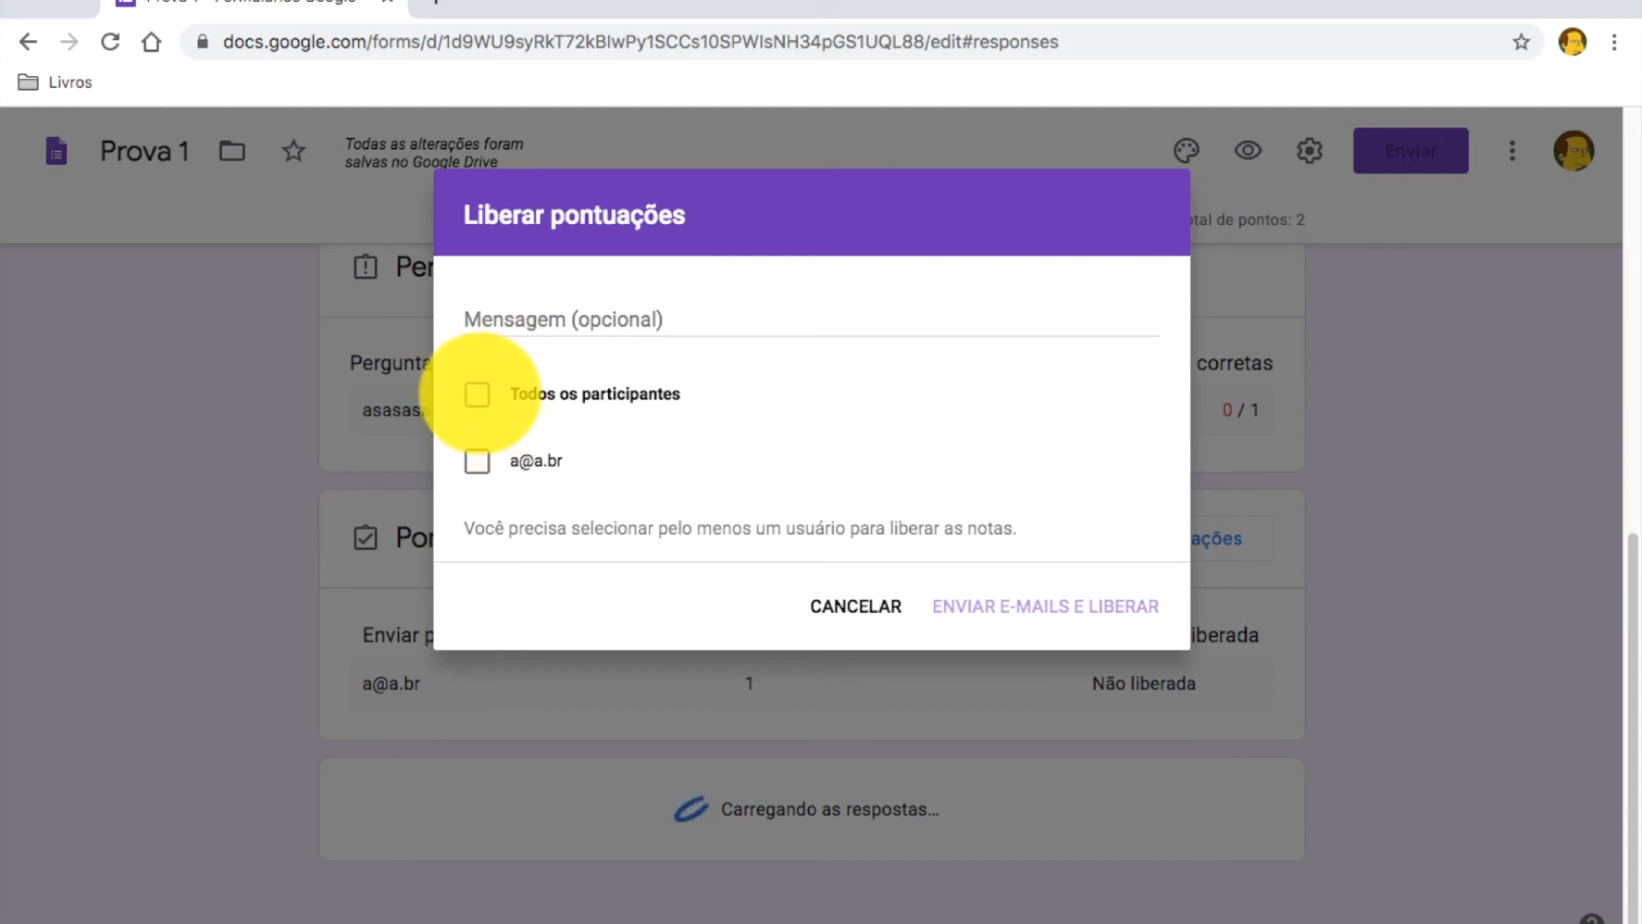
click(477, 394)
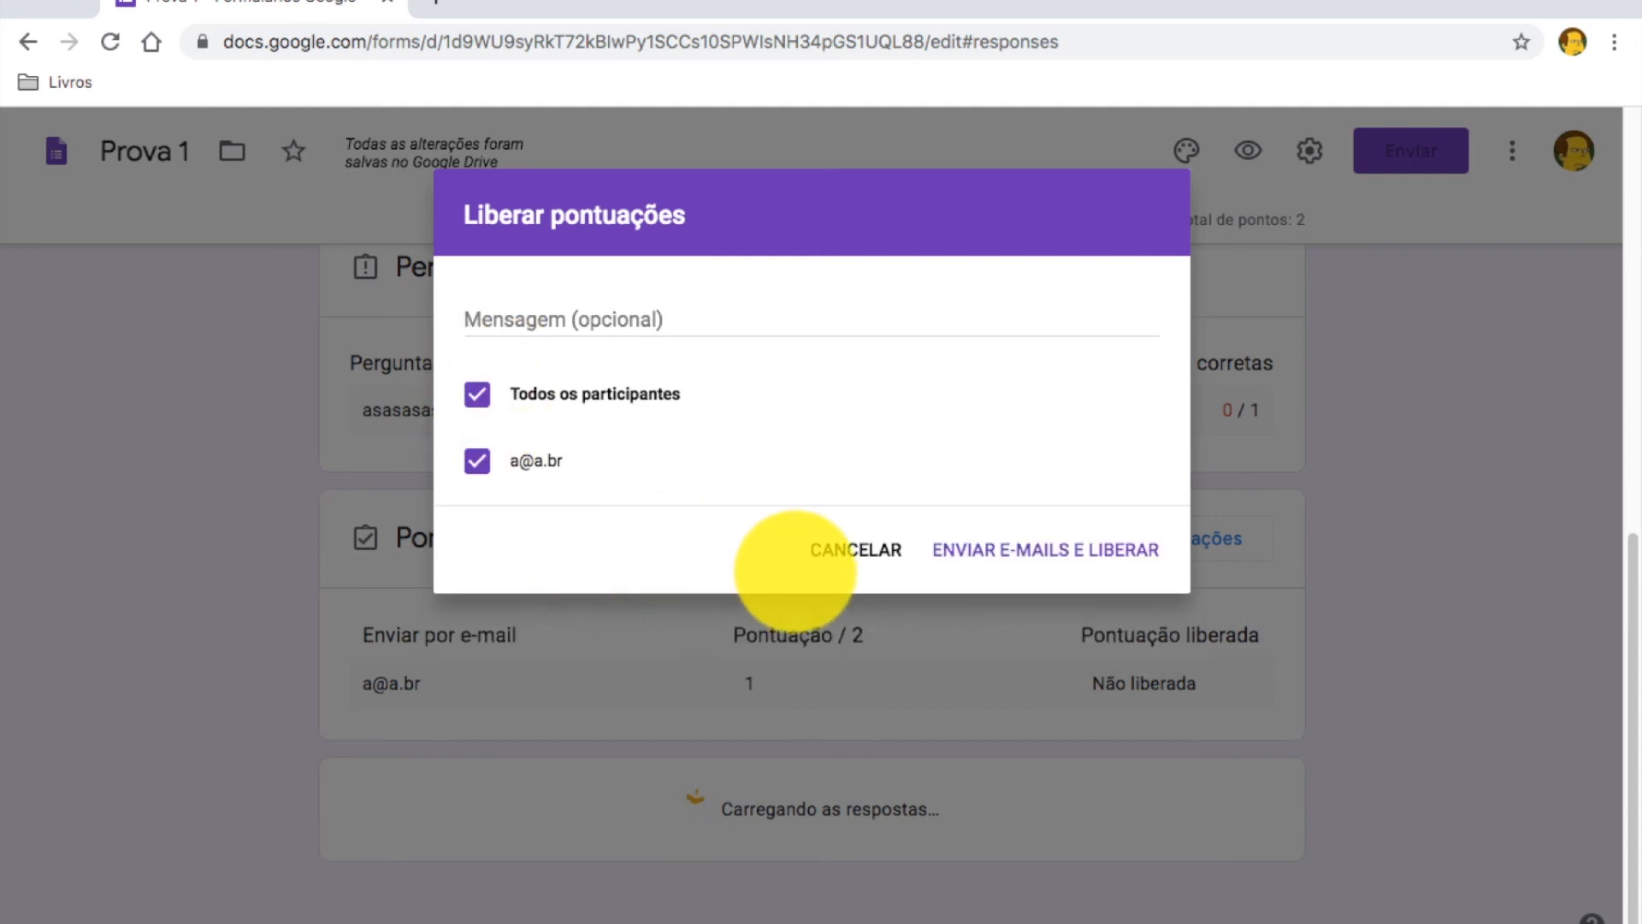
click(1037, 549)
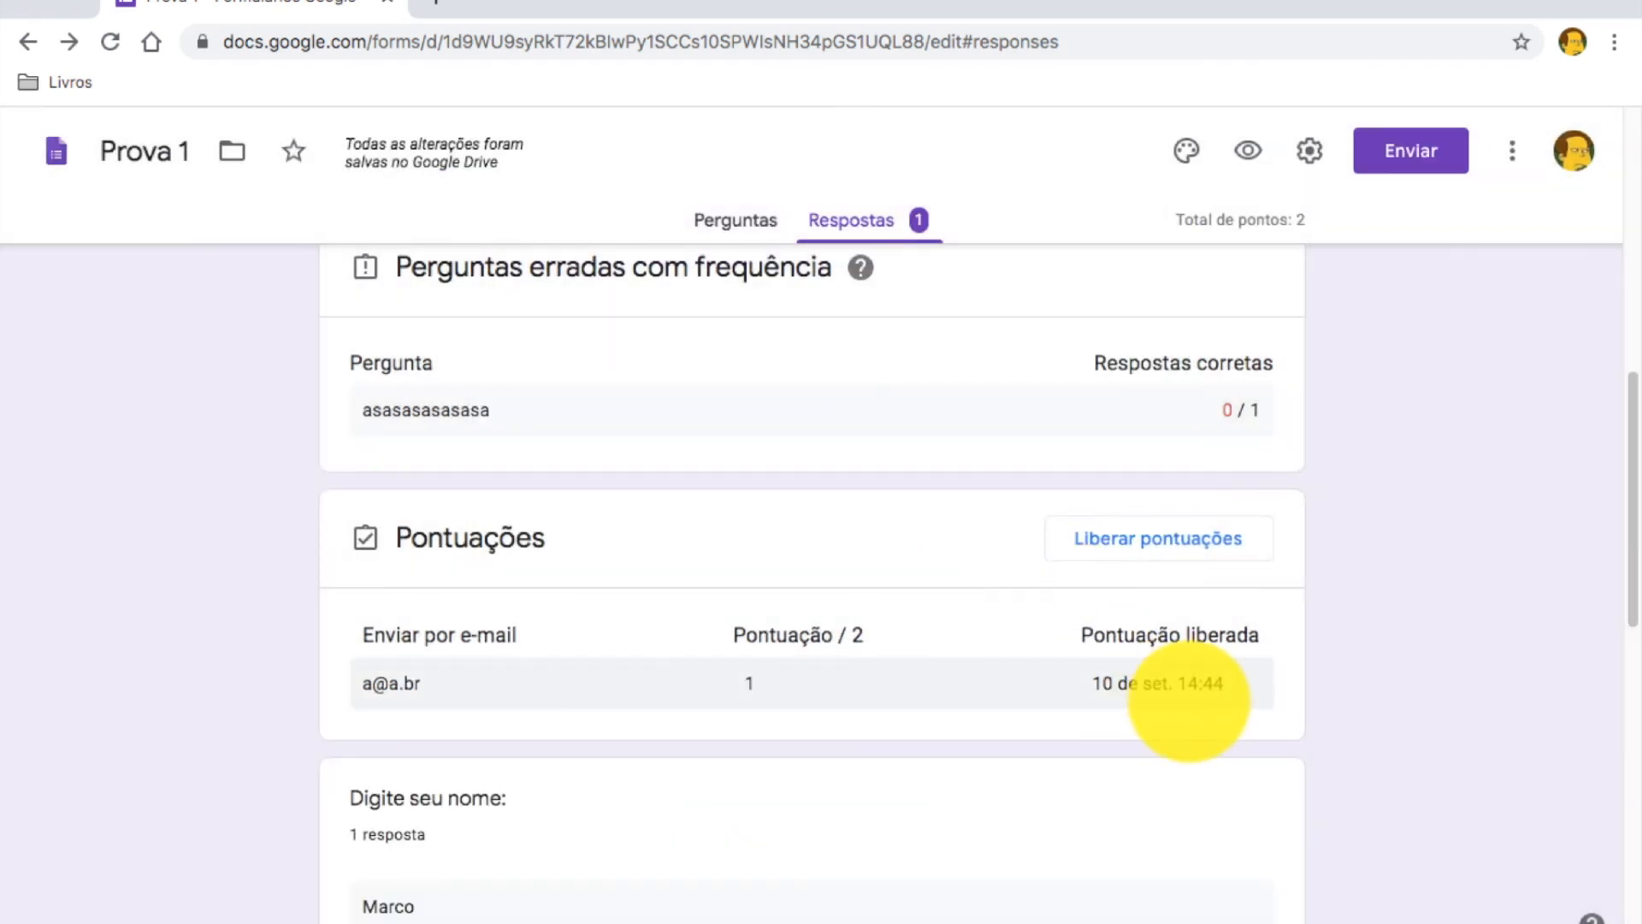
- Open the form's responses as a spreadsheet in Google Sheets
scroll(1321, 714, down, 12)
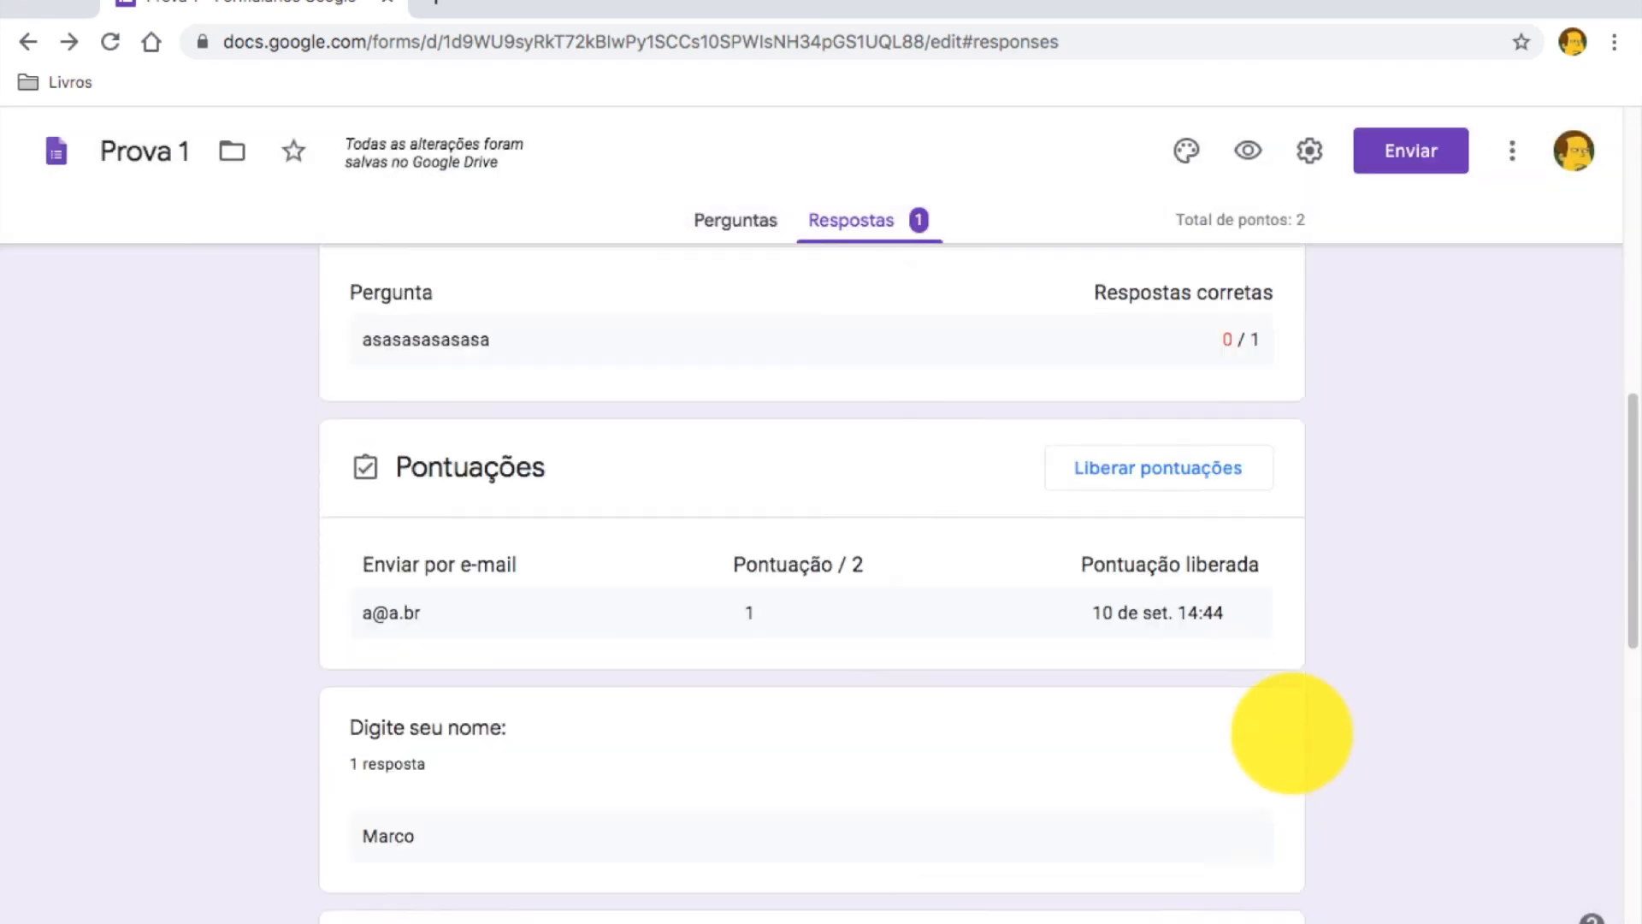
scroll(1291, 733, up, 15)
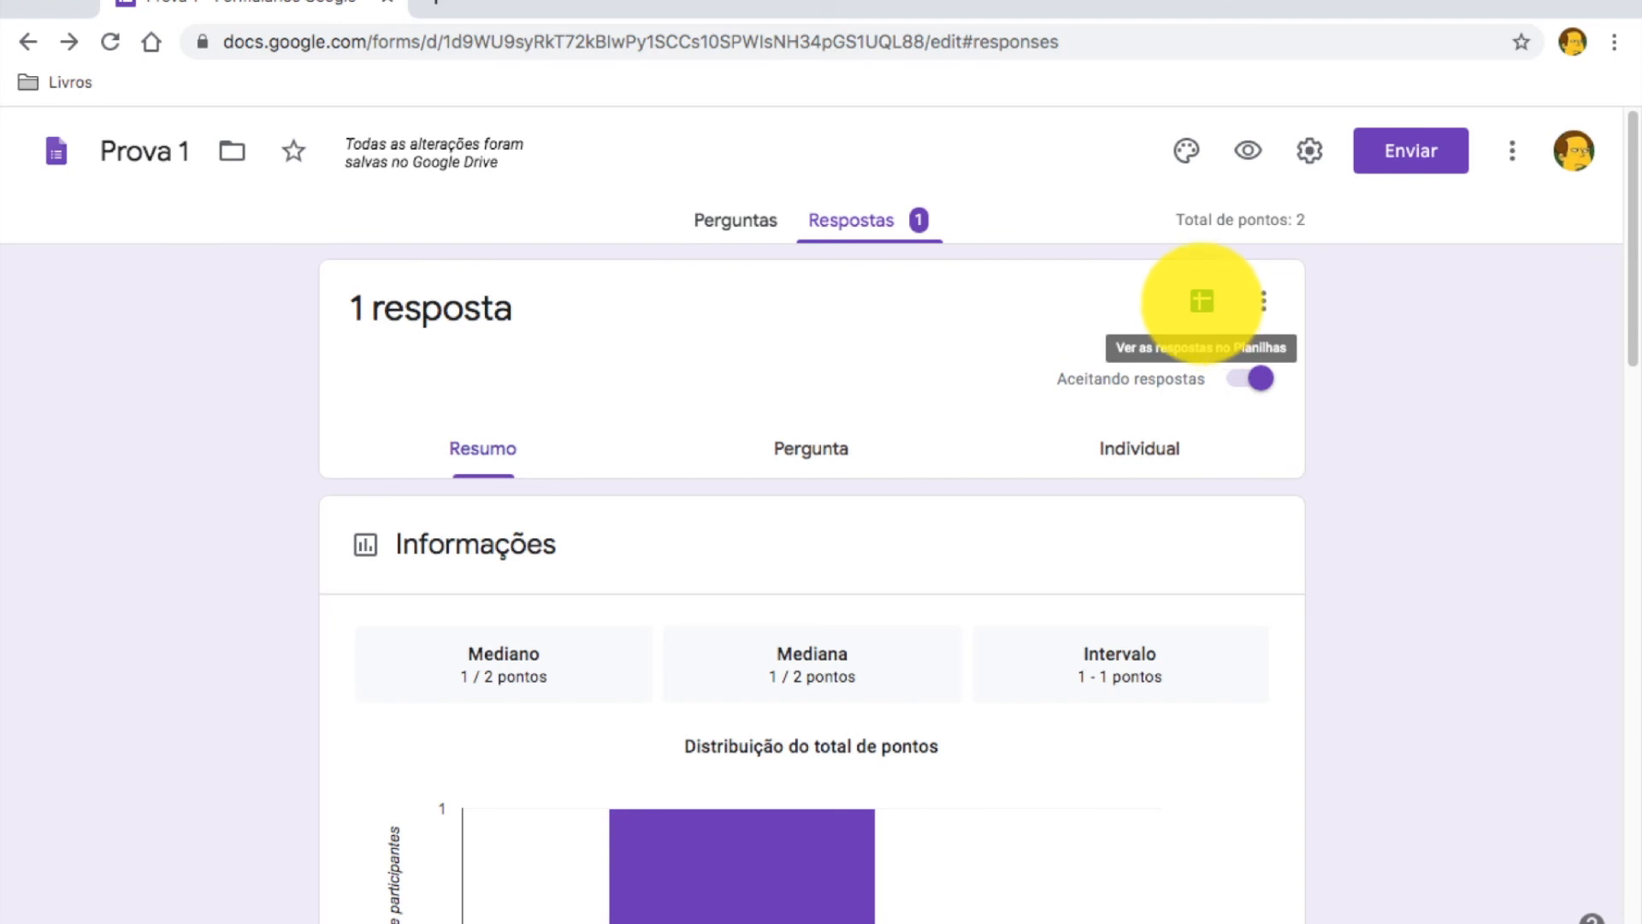
click(1201, 301)
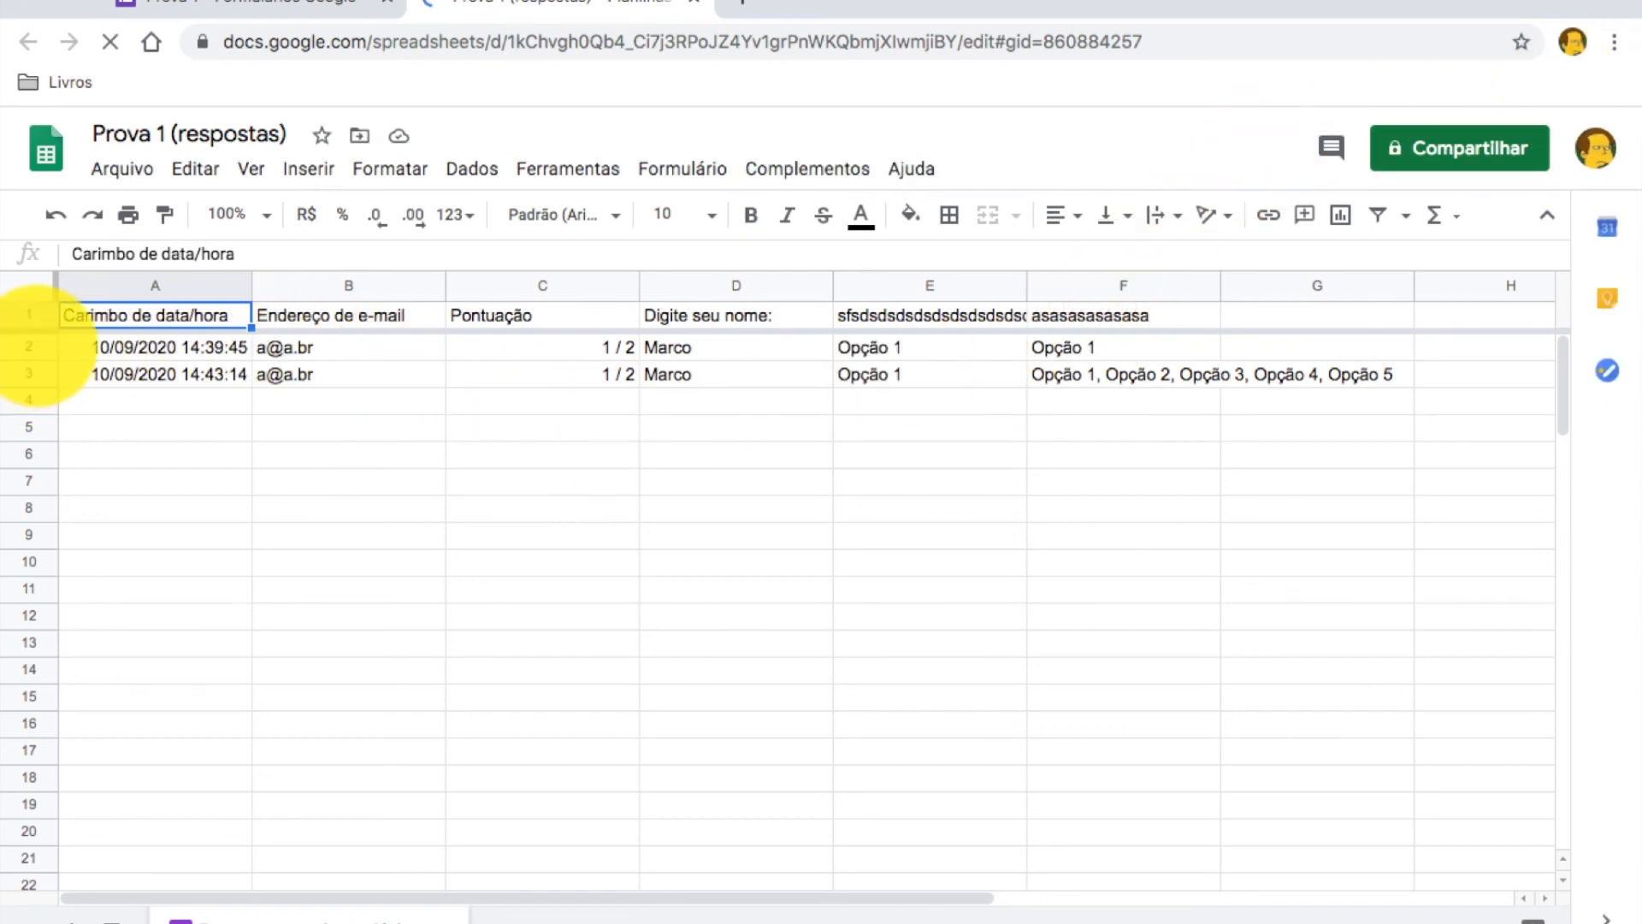
- Inspect the first response's row in the spreadsheet and close the spreadsheet to return to the form's responses
click(30, 346)
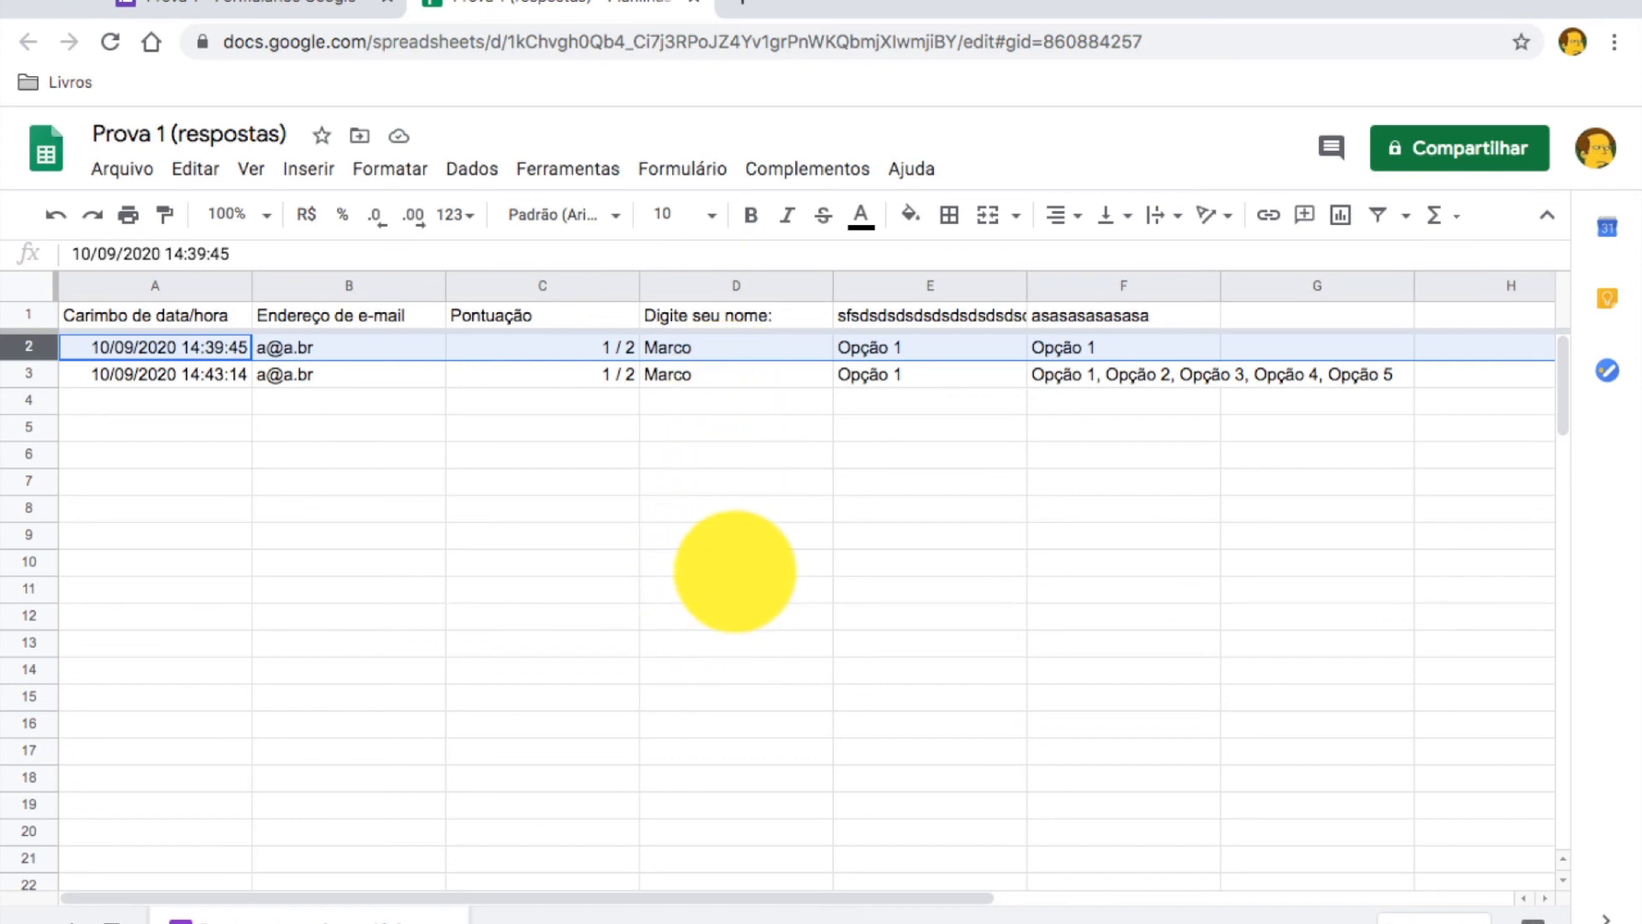
drag(780, 894, 538, 844)
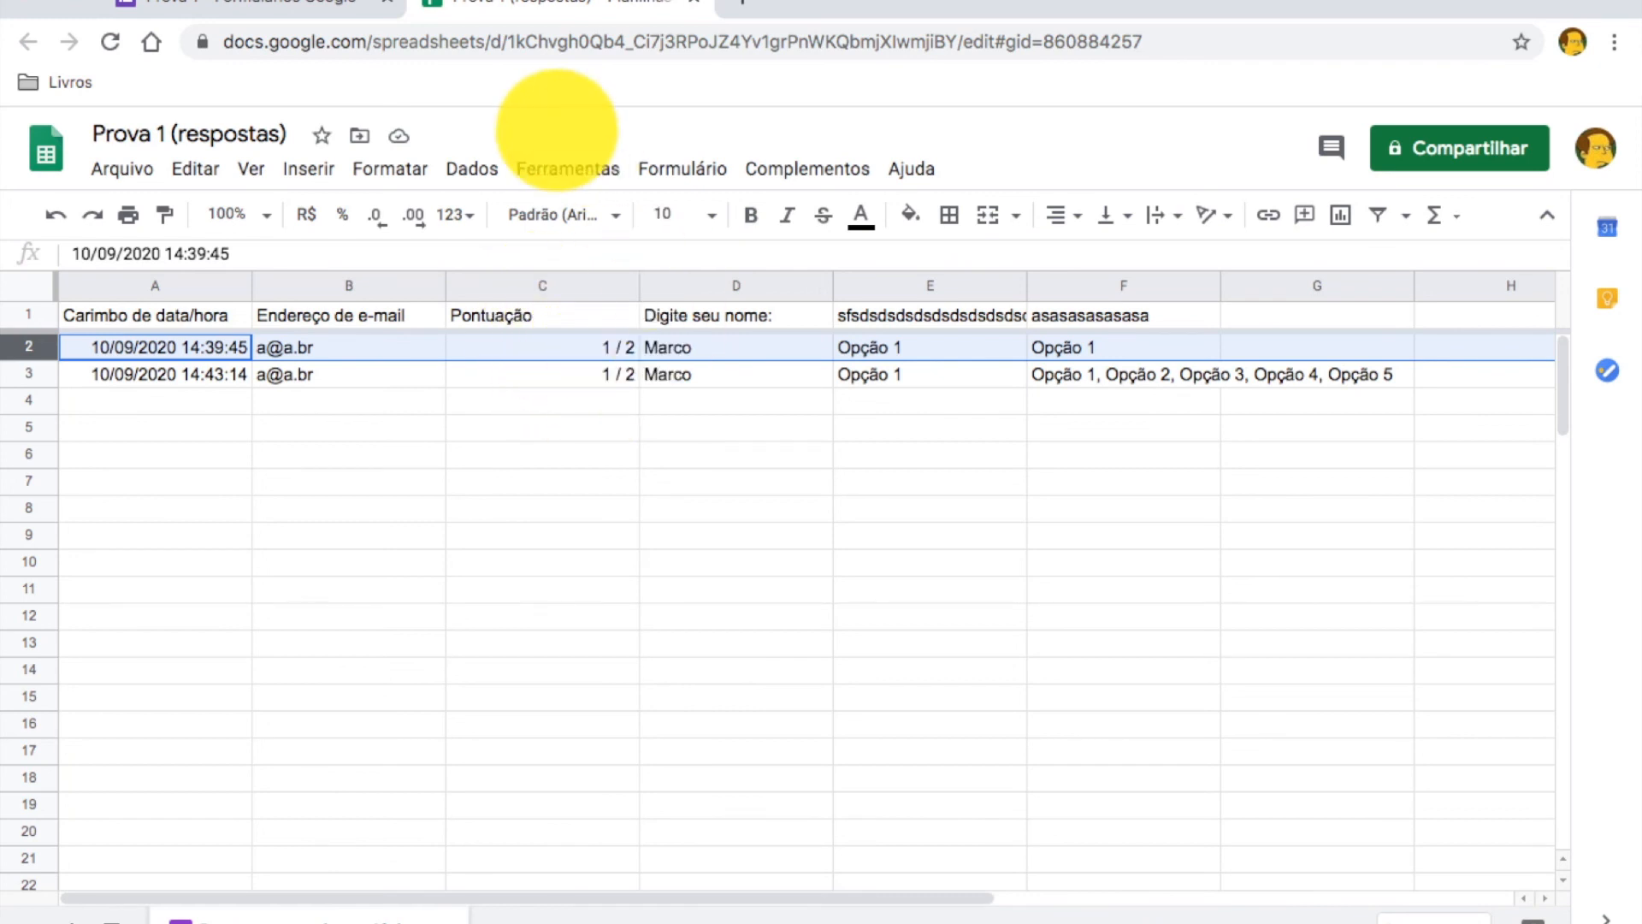
click(694, 6)
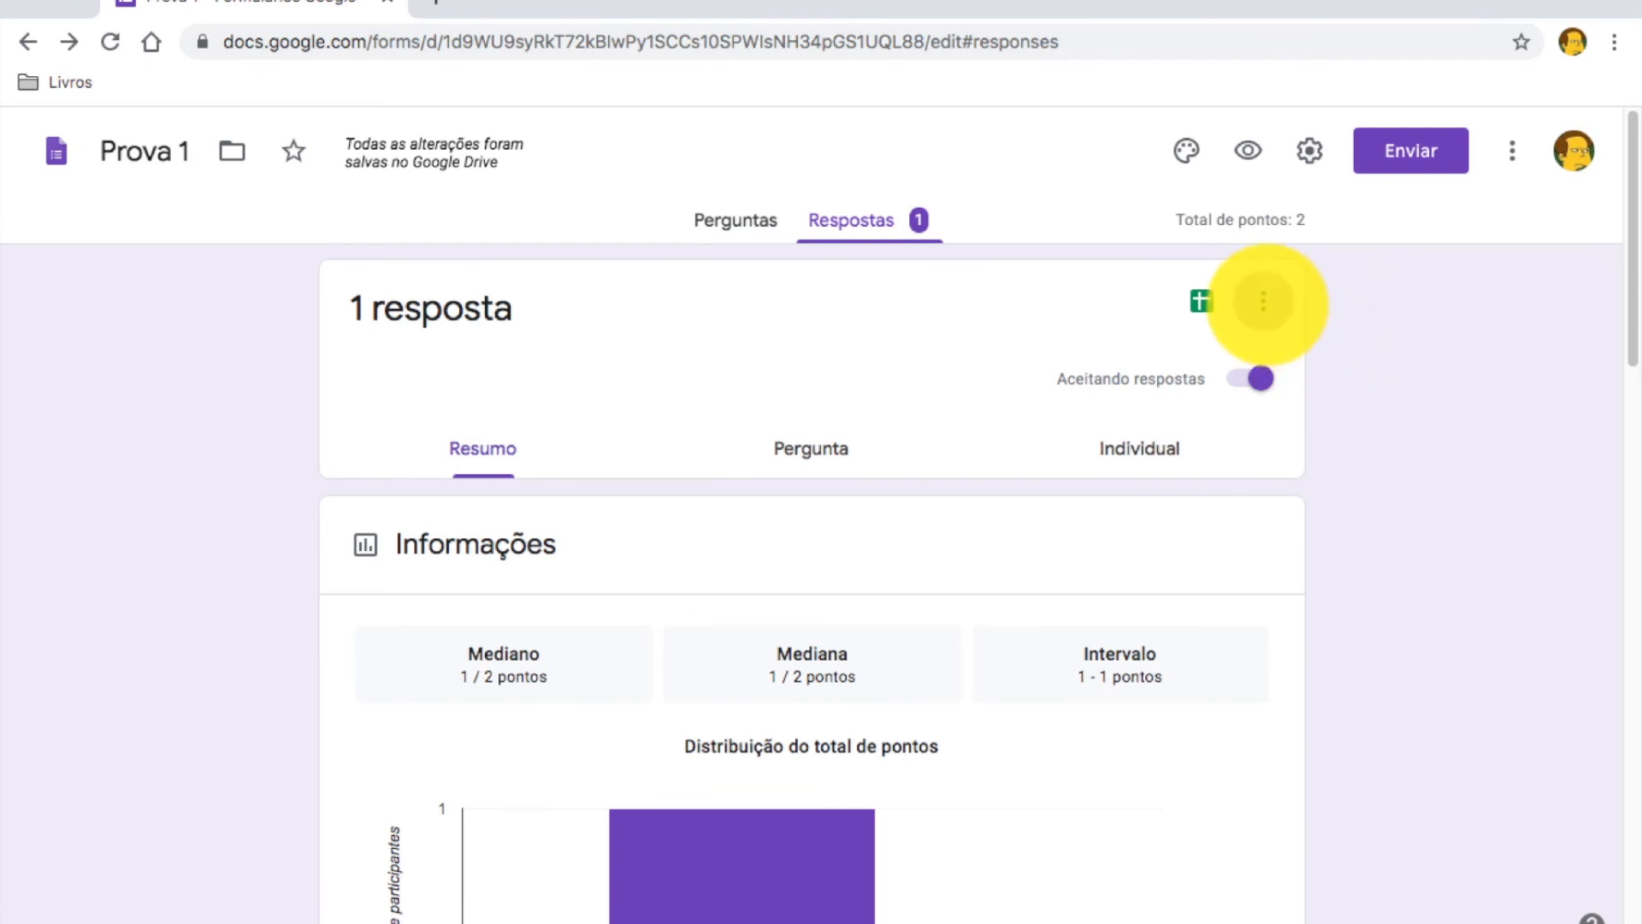
- View the additional options for managing the form's responses, and briefly reopen and close the linked response spreadsheet
click(1263, 302)
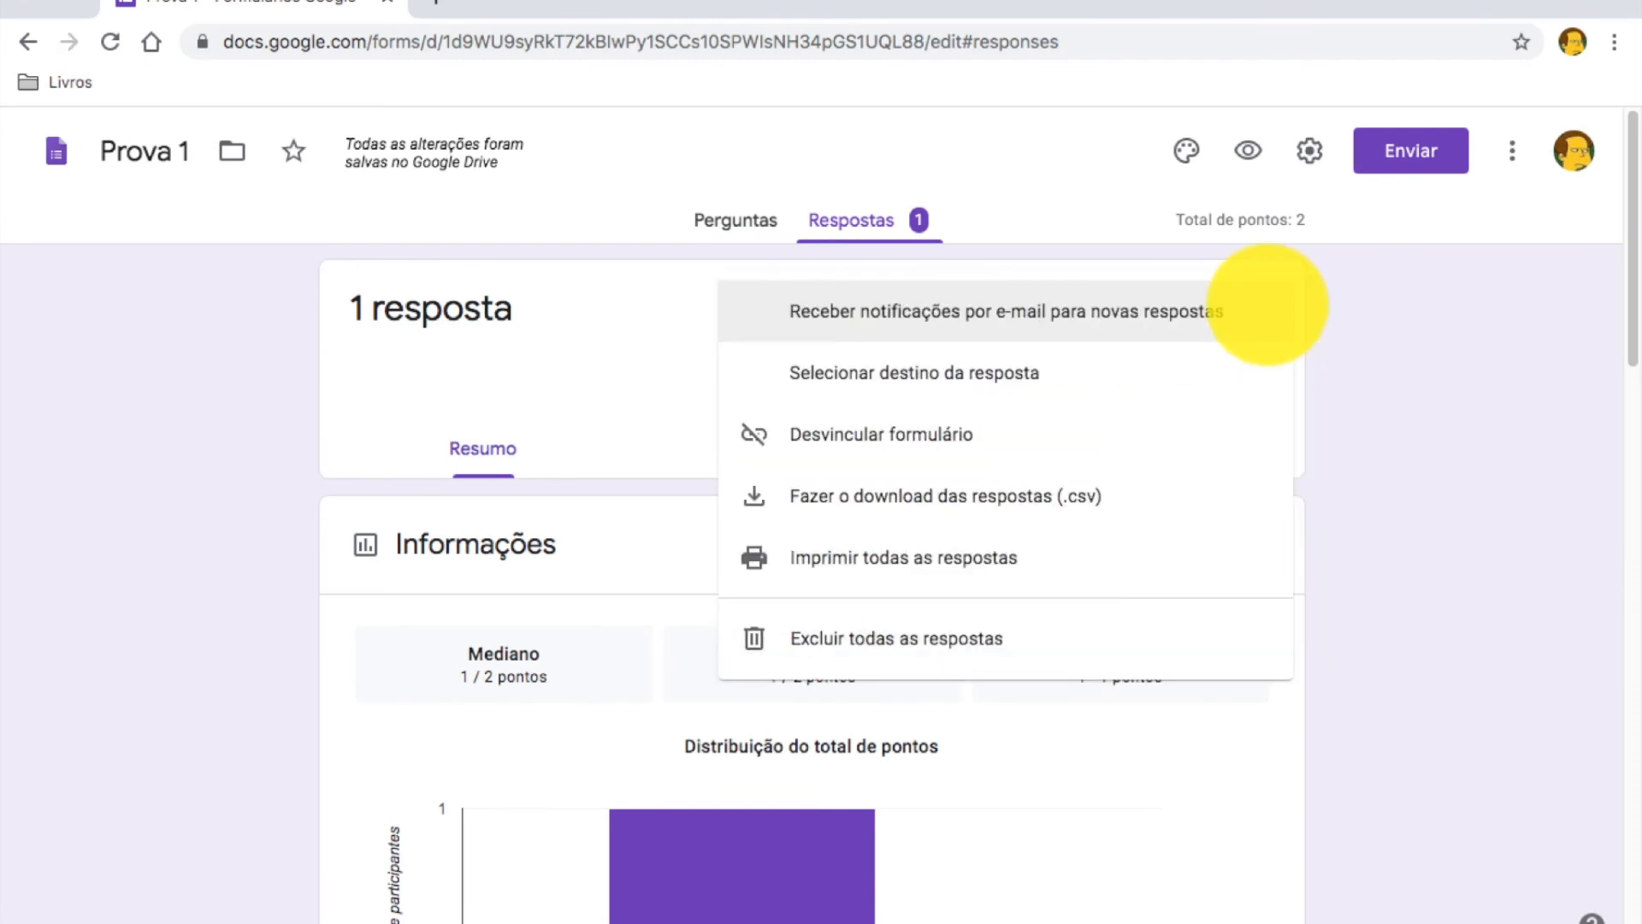
click(1450, 369)
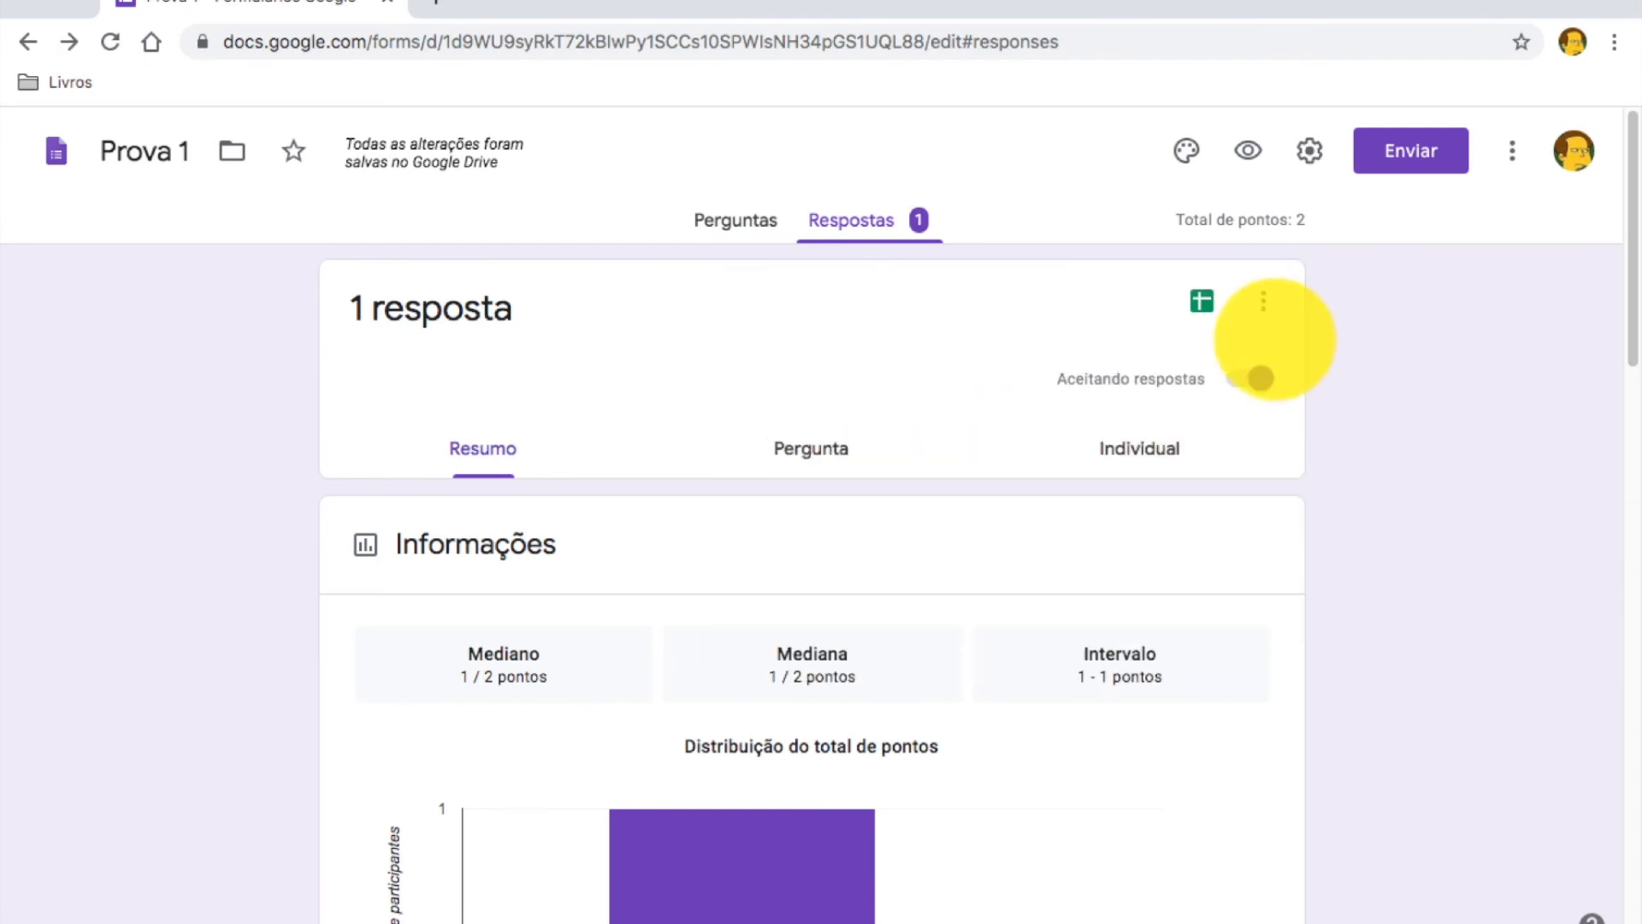
click(1201, 302)
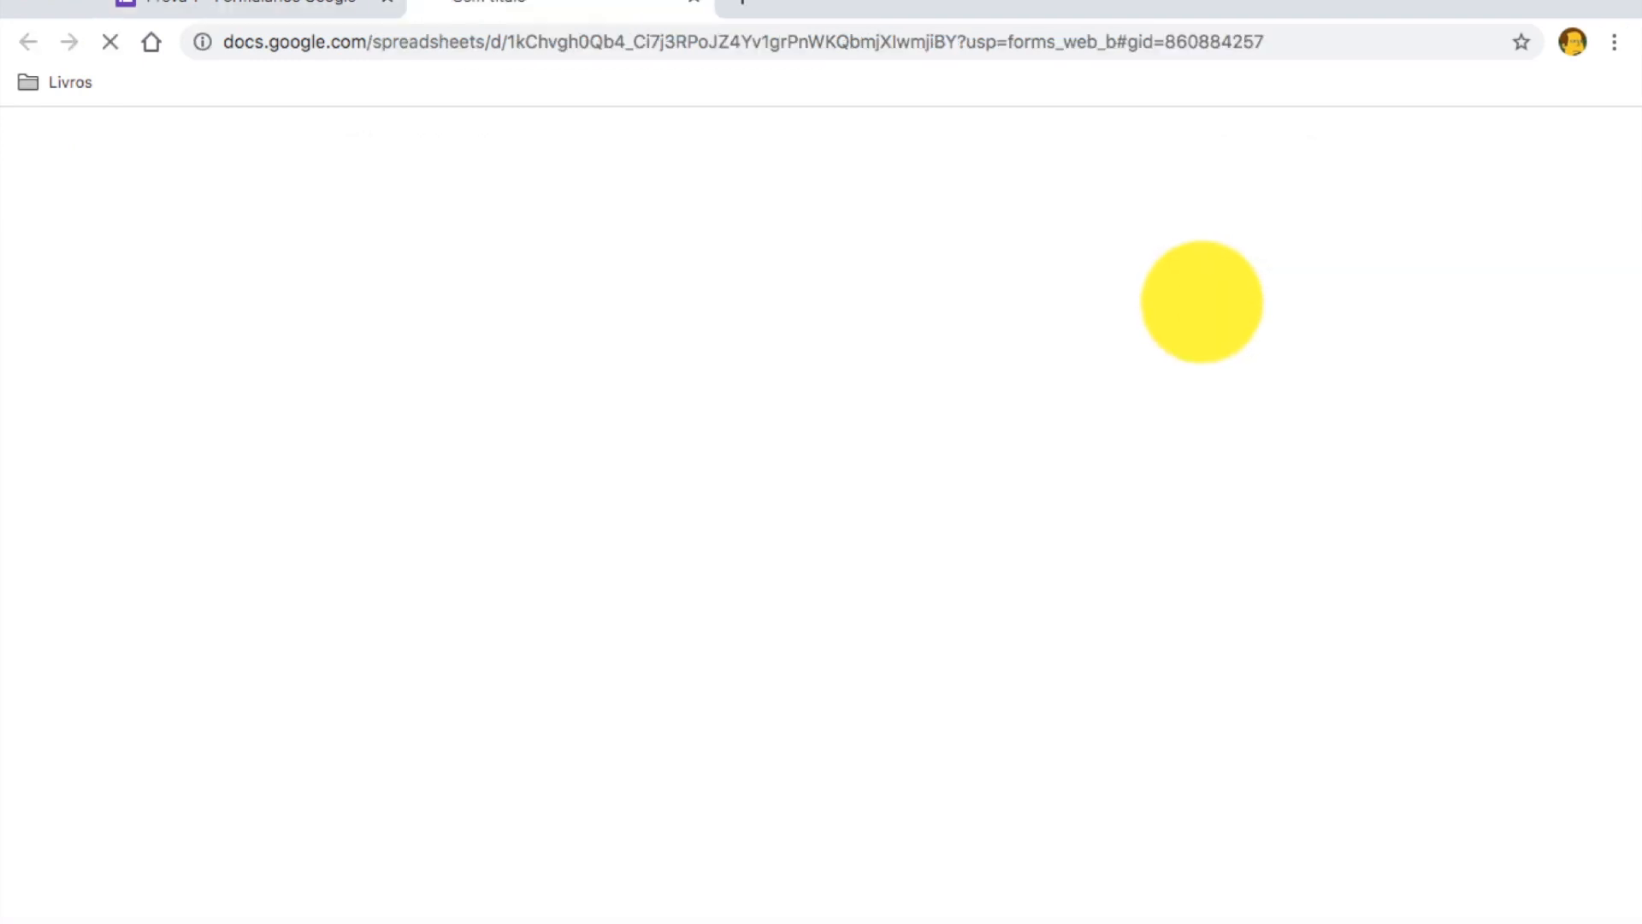
click(692, 4)
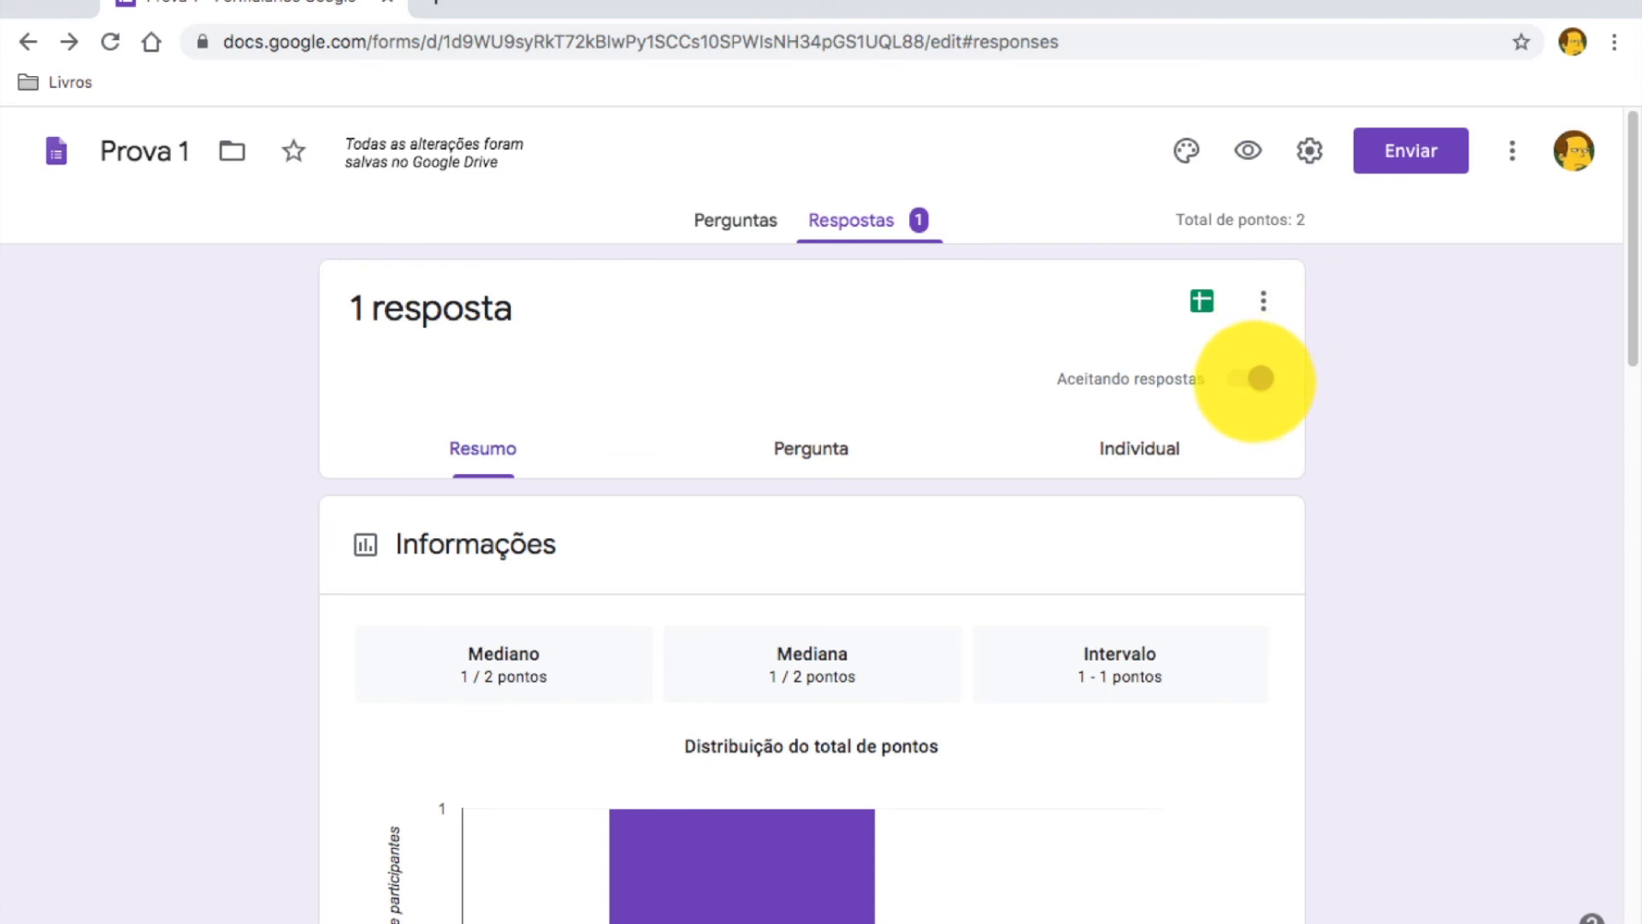
- Stop the form "Prova 1" from accepting further responses
click(1260, 379)
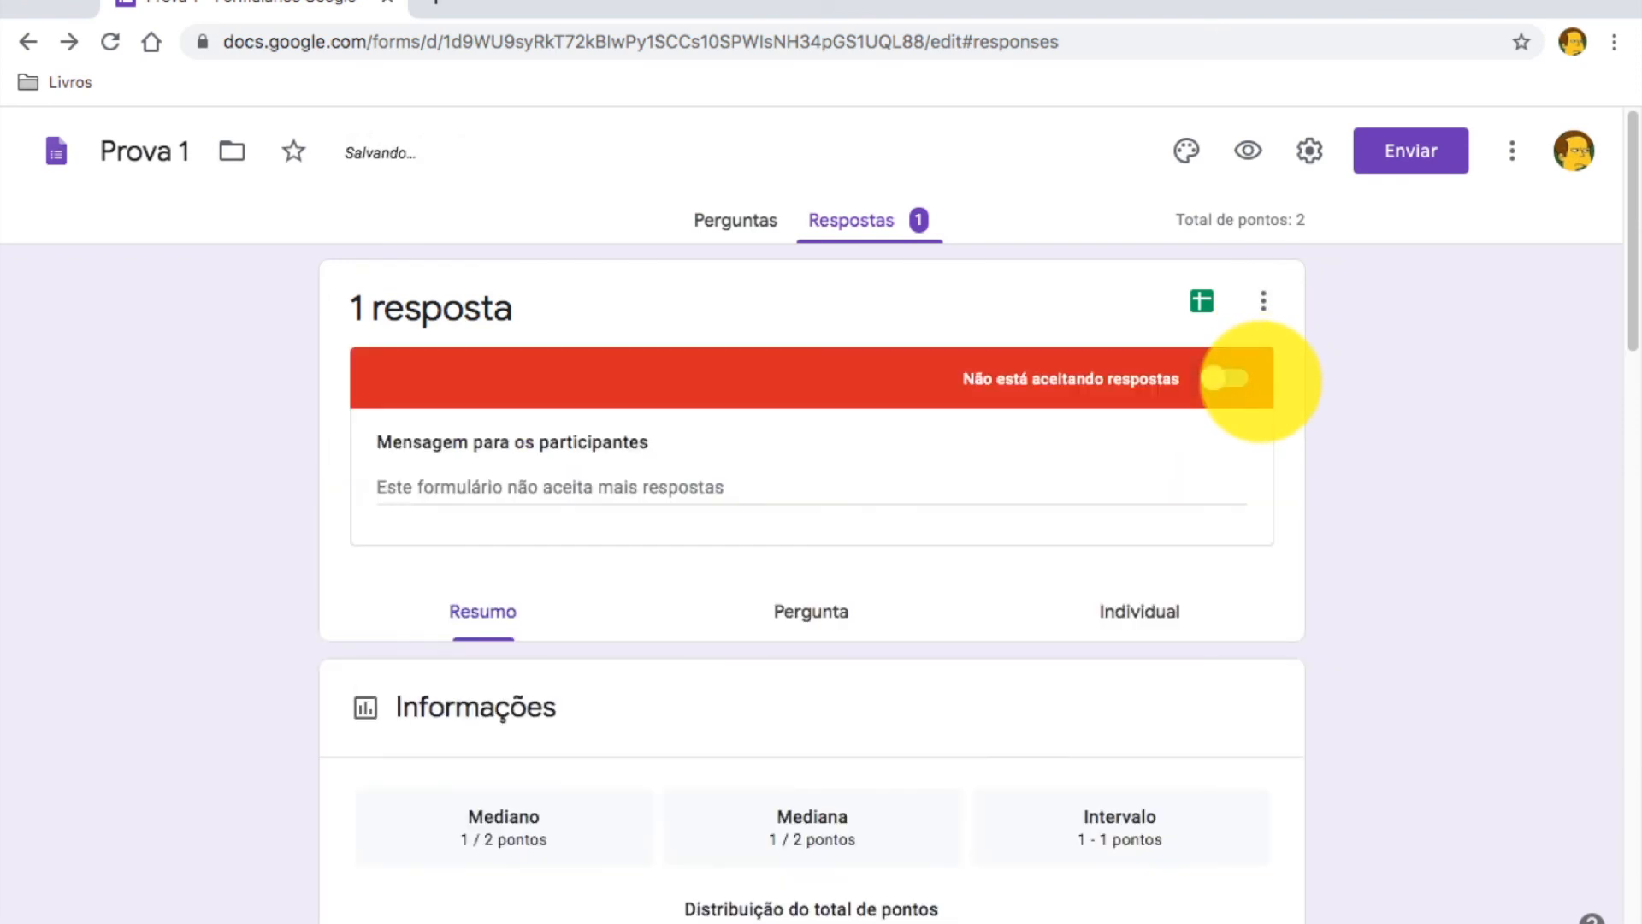